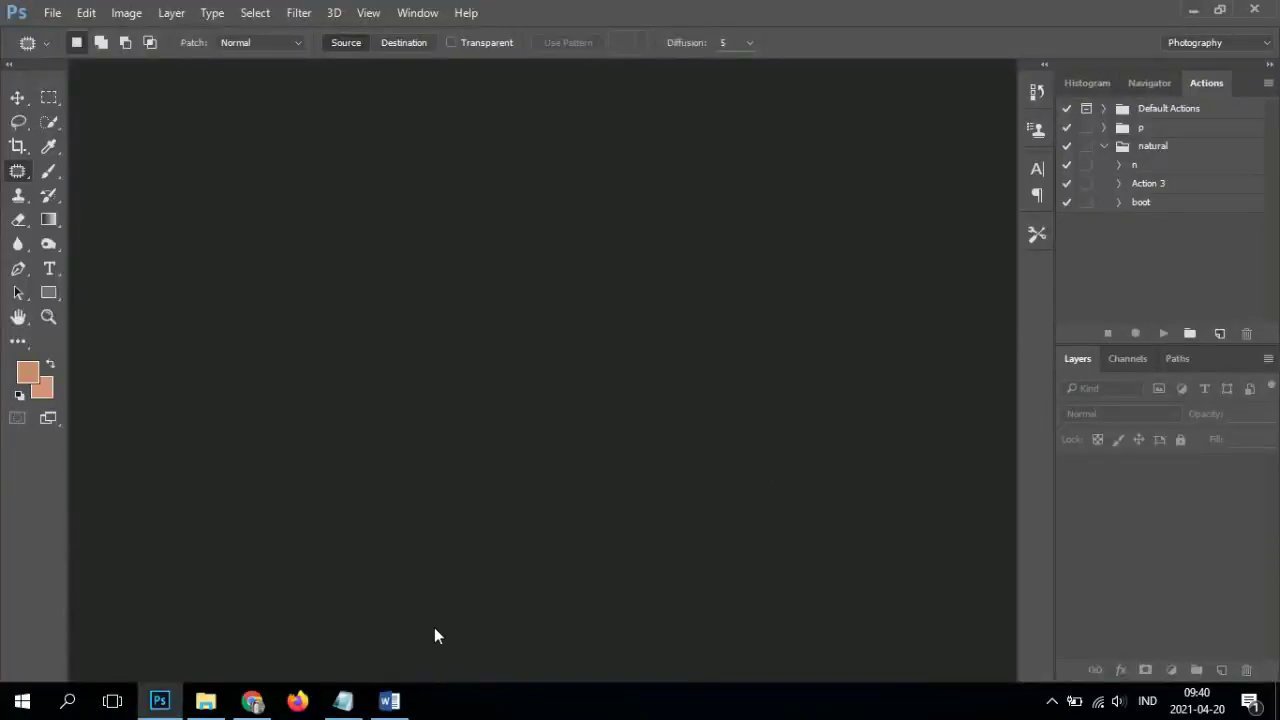
Step: Drag photos IMG_20210417_100835, _100910 and _100911 from File Explorer into Photoshop as tabs
left_click(206, 701)
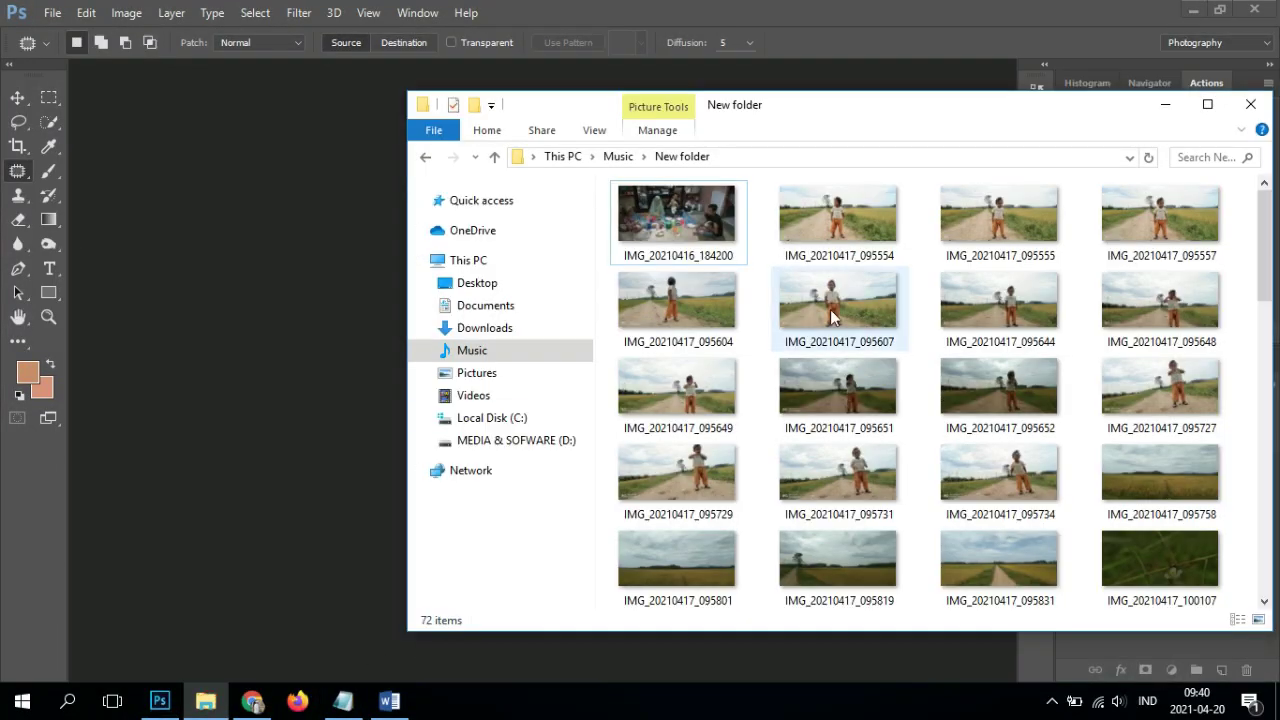
scroll(760, 360, "down", 5)
scroll(785, 400, "down", 5)
left_click(845, 476)
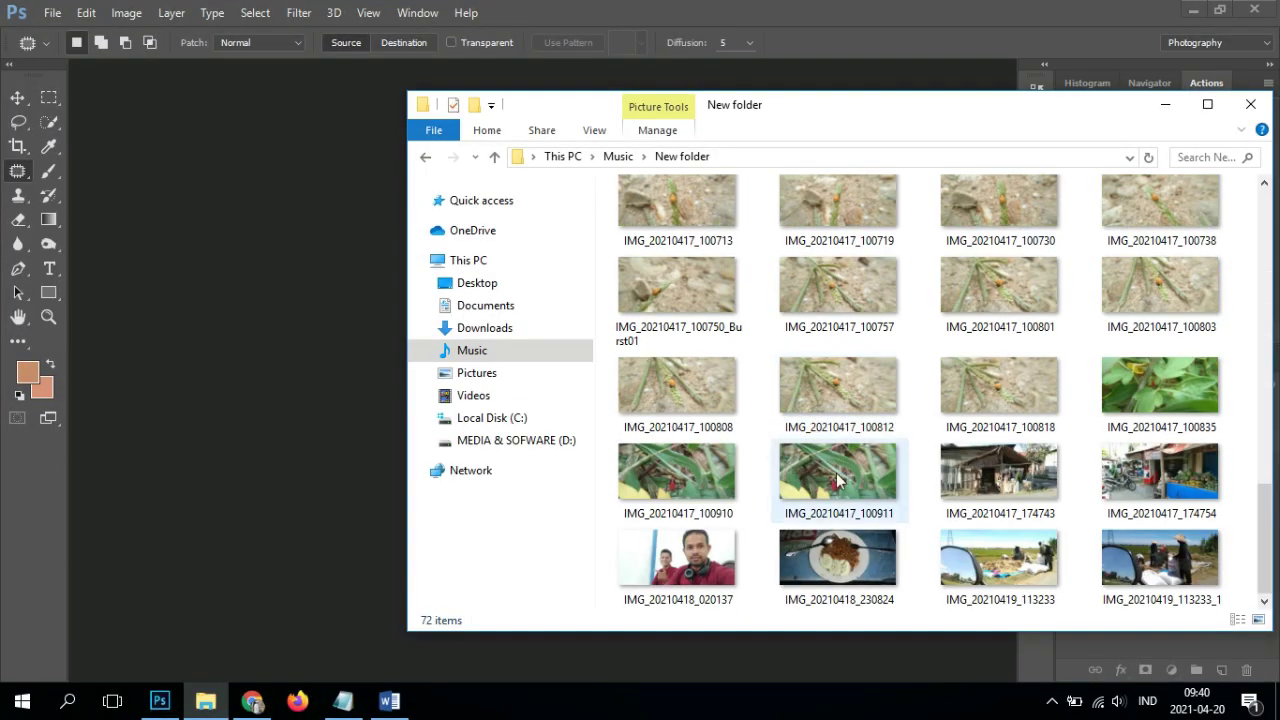
left_click(1178, 379, "shift")
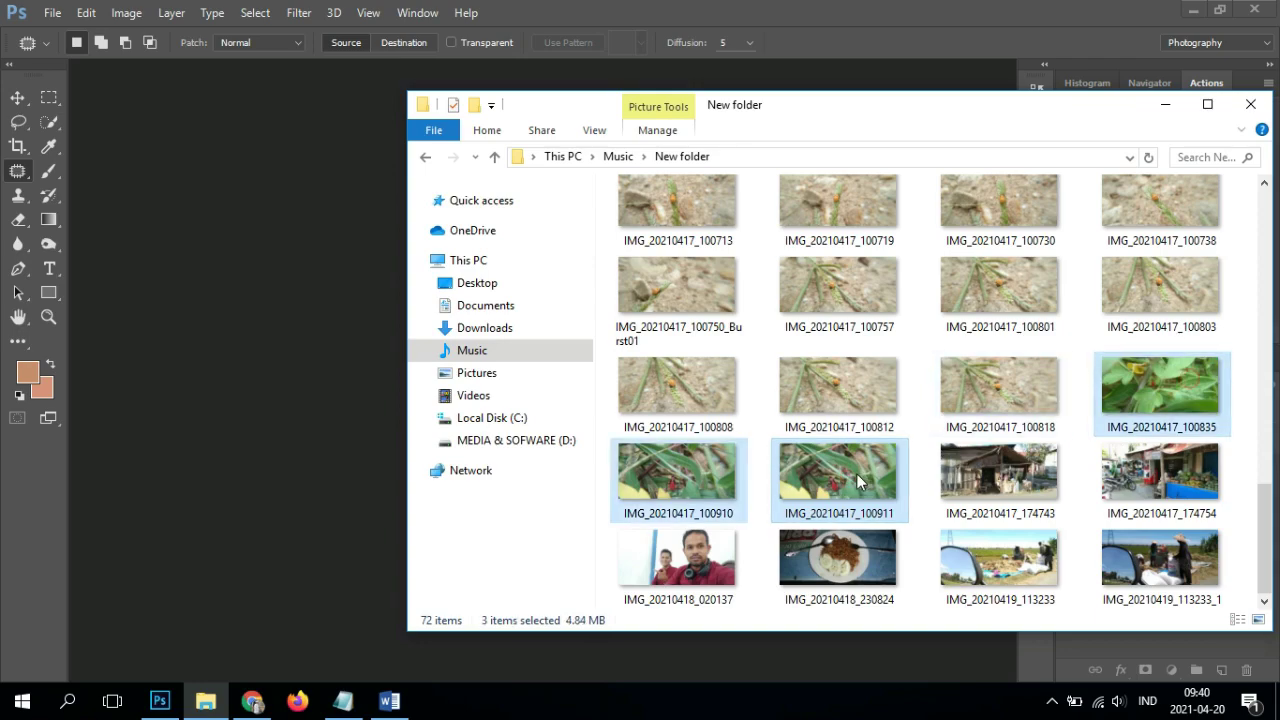
left_click_drag(856, 473, 285, 209)
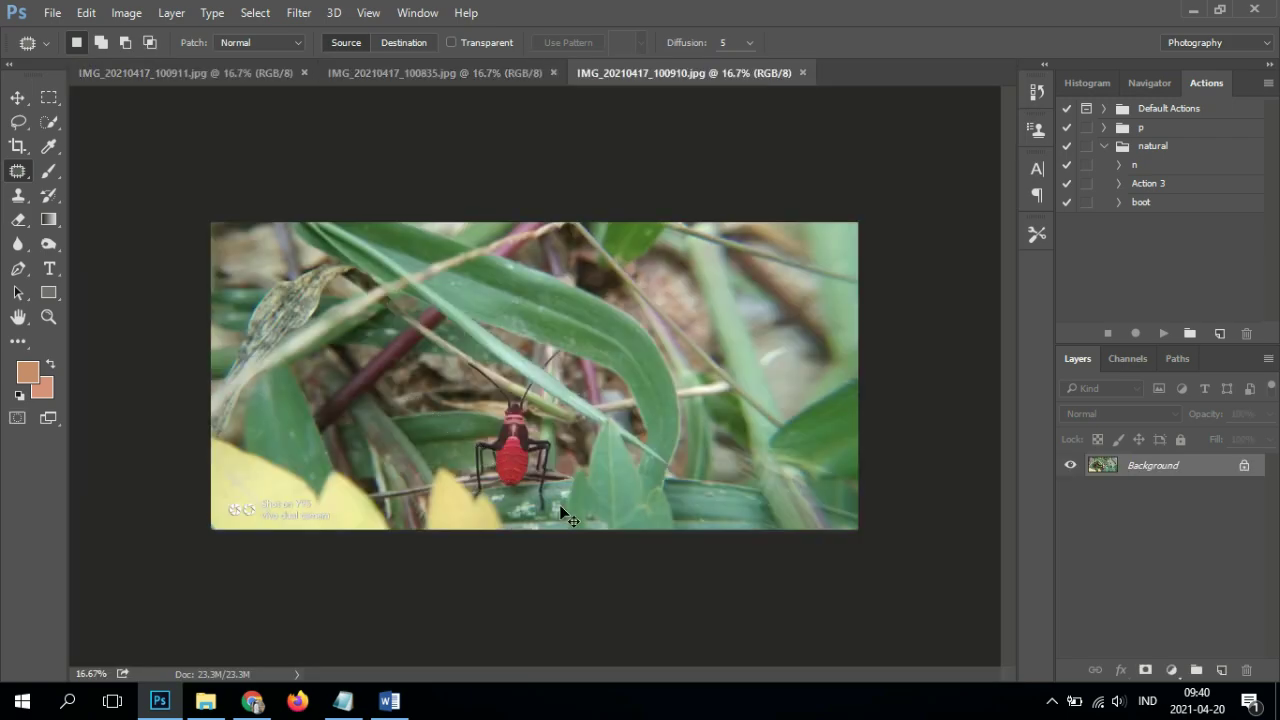
Step: Duplicate the Background layer of IMG_20210417_100910 as 'Background copy'
key("ctrl+j")
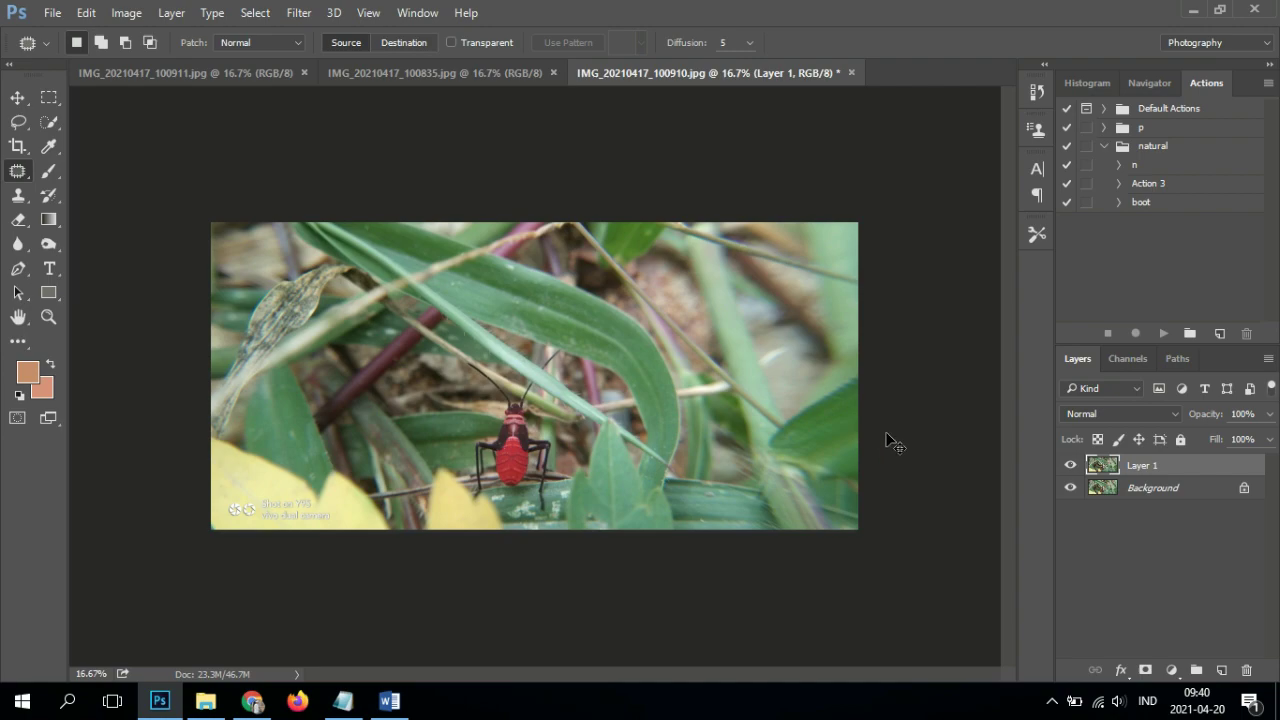
key("ctrl+z")
right_click(1145, 470)
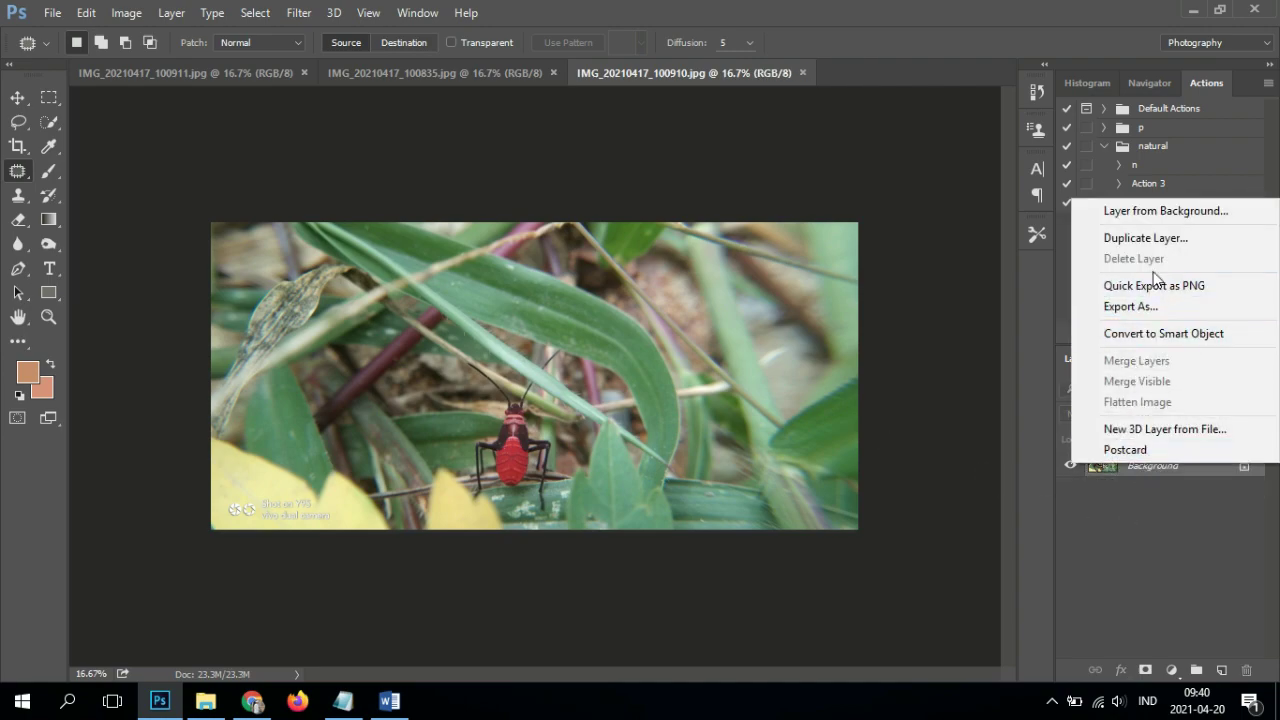
left_click(1160, 238)
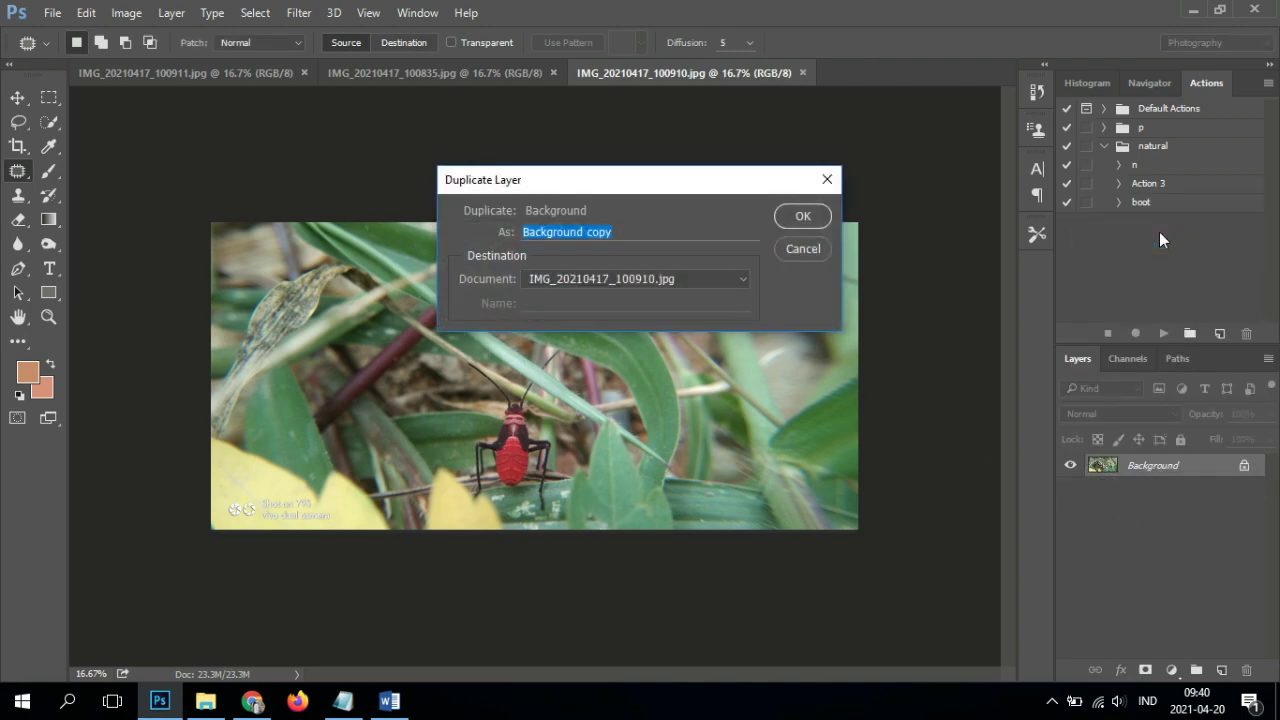
key("Return")
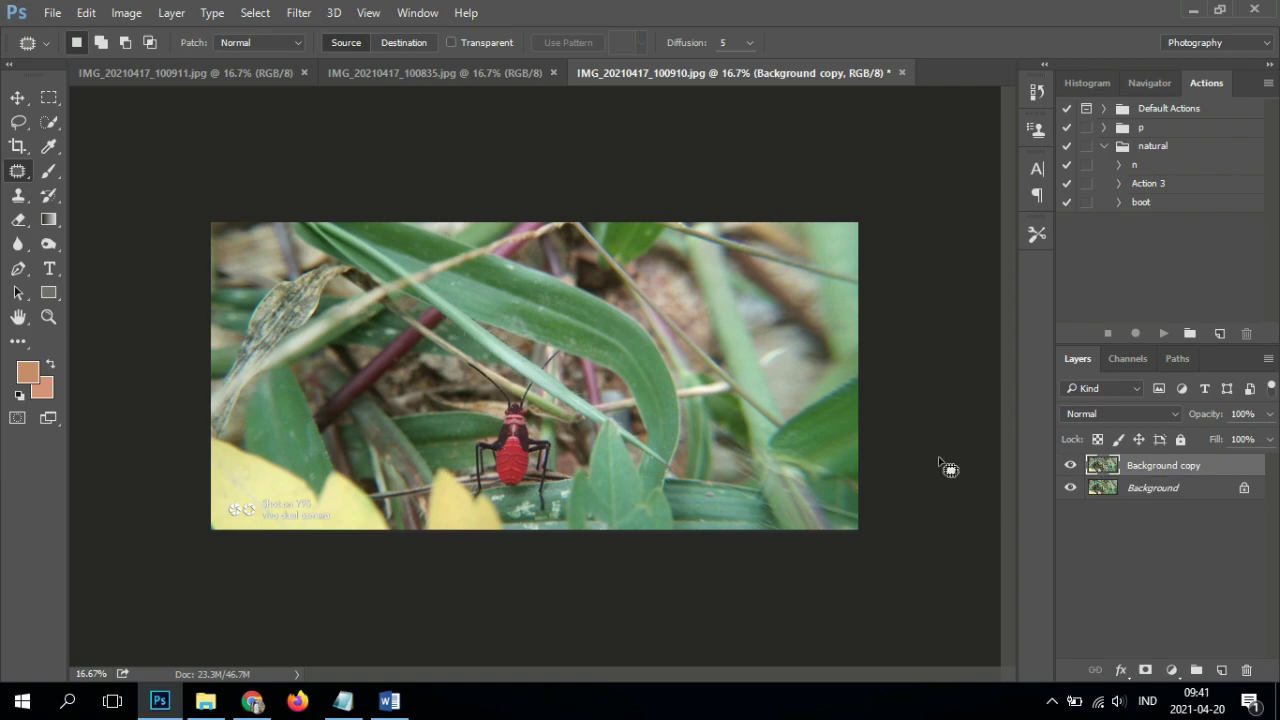
Step: Free-transform the copied layer, scaling it up to about 159%
key("ctrl+t")
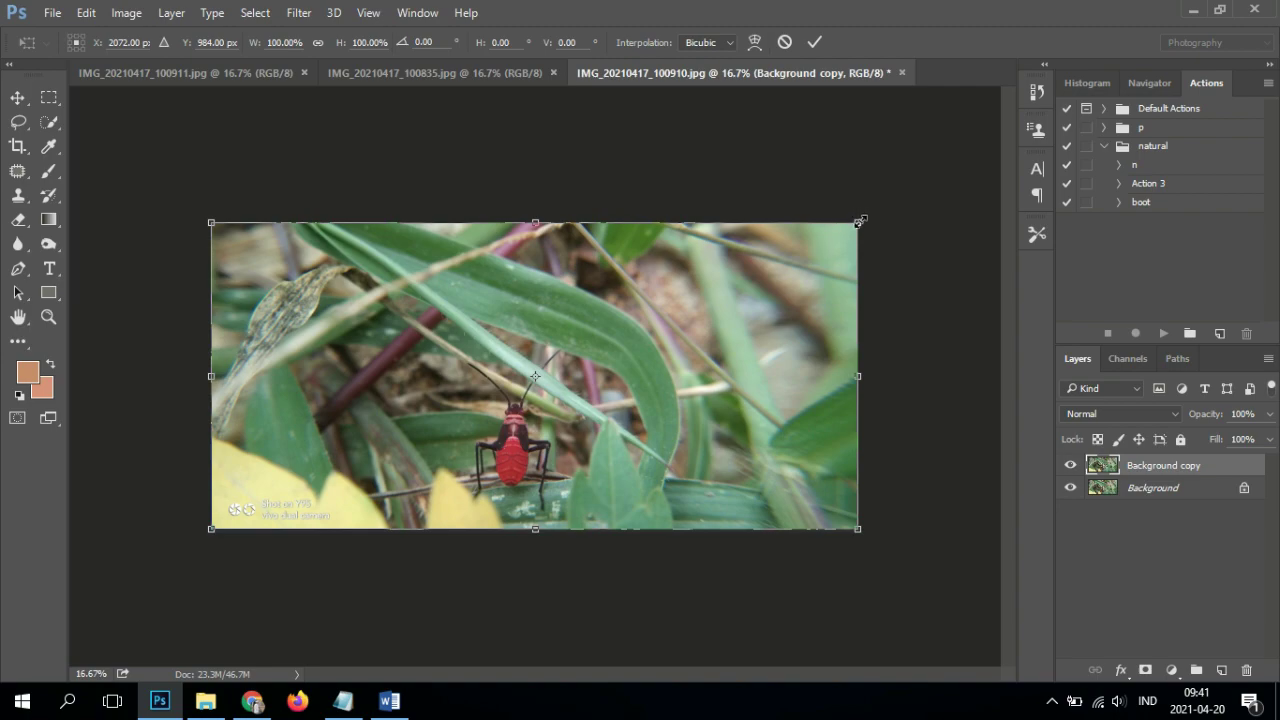
left_click_drag(860, 220, 1158, 80)
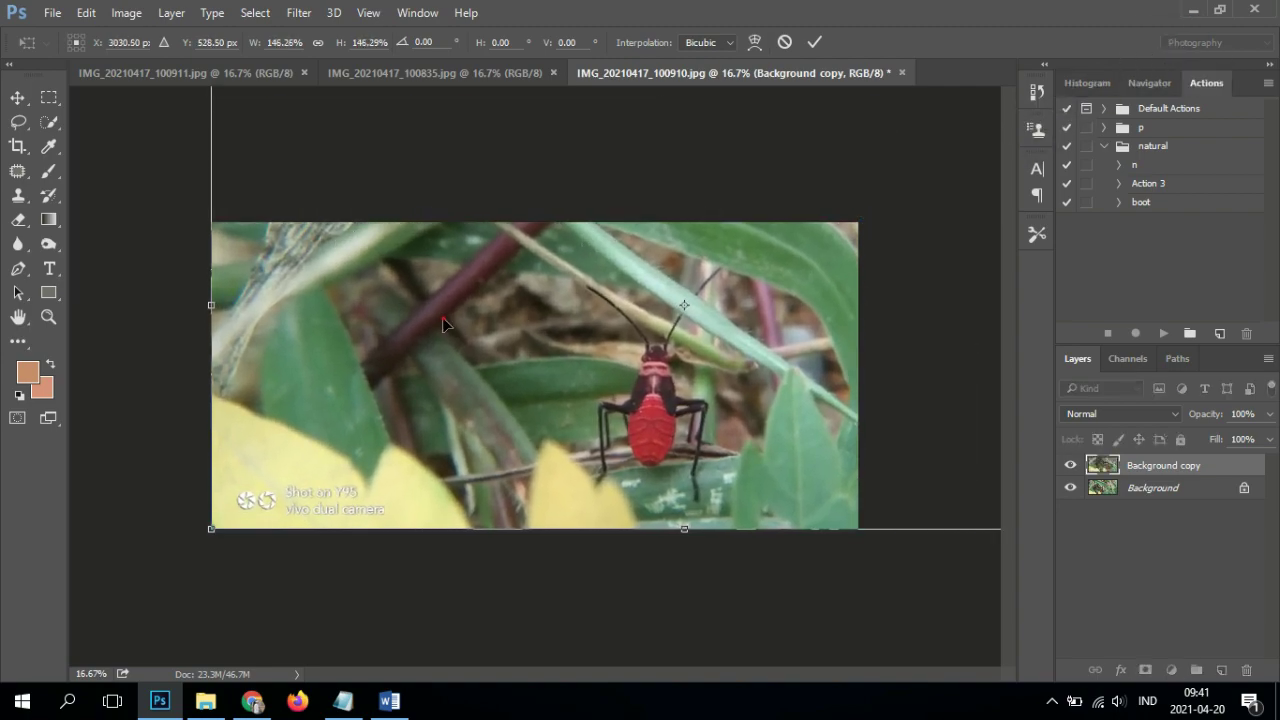
left_click_drag(445, 325, 92, 68)
left_click_drag(101, 541, 81, 552)
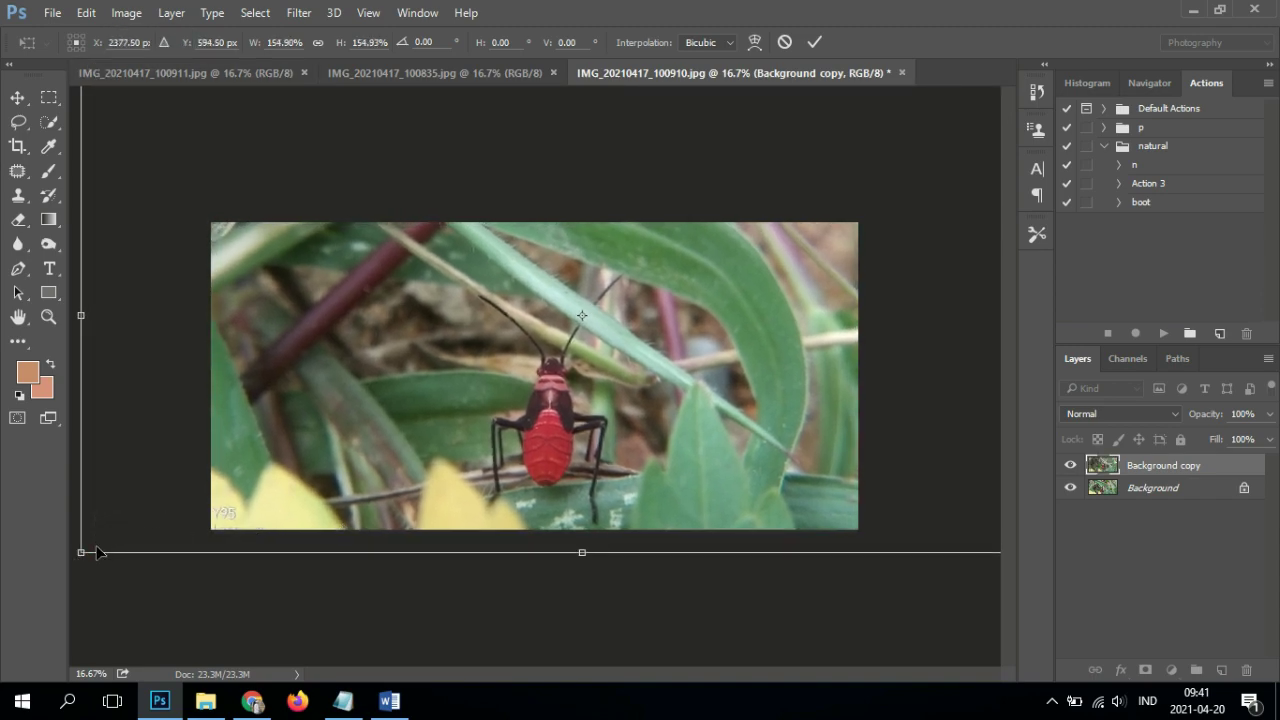
left_click_drag(79, 552, 70, 562)
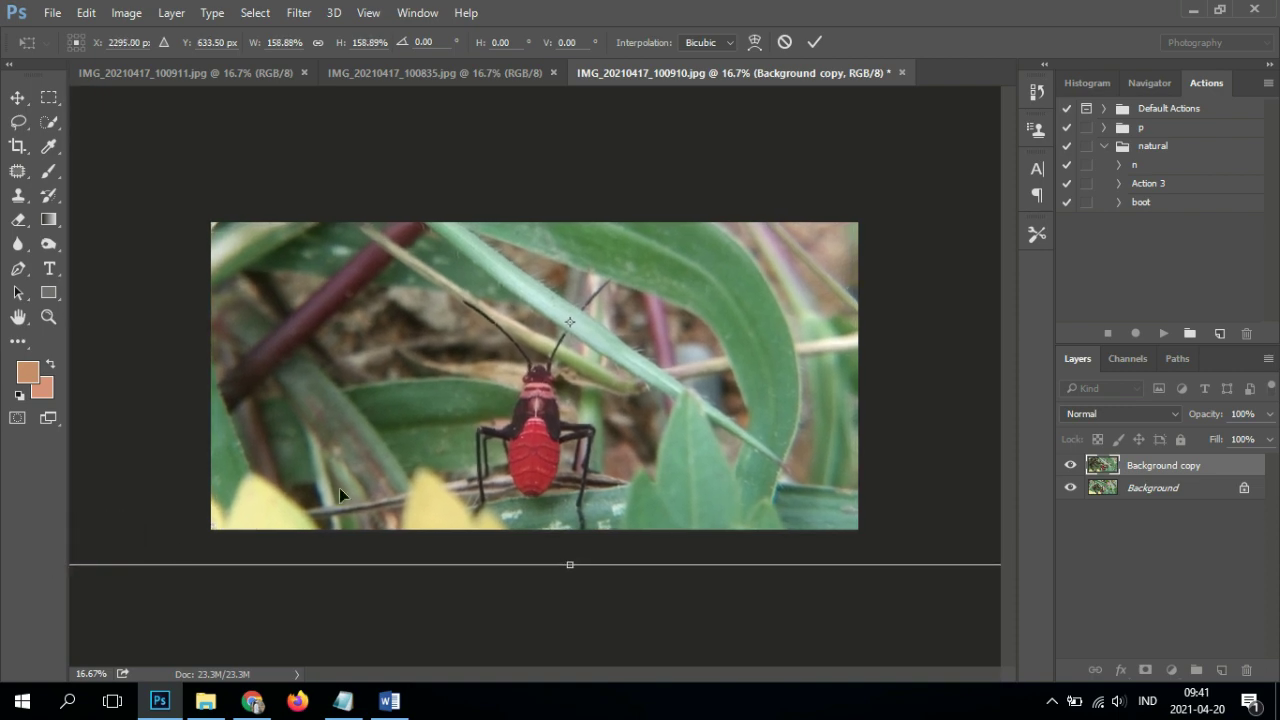
Step: Reposition the enlarged photo to frame the bug, commit, and merge it into Background
mouse_move(404, 473)
left_mouse_down()
mouse_move(383, 446)
mouse_move(372, 458)
left_mouse_up()
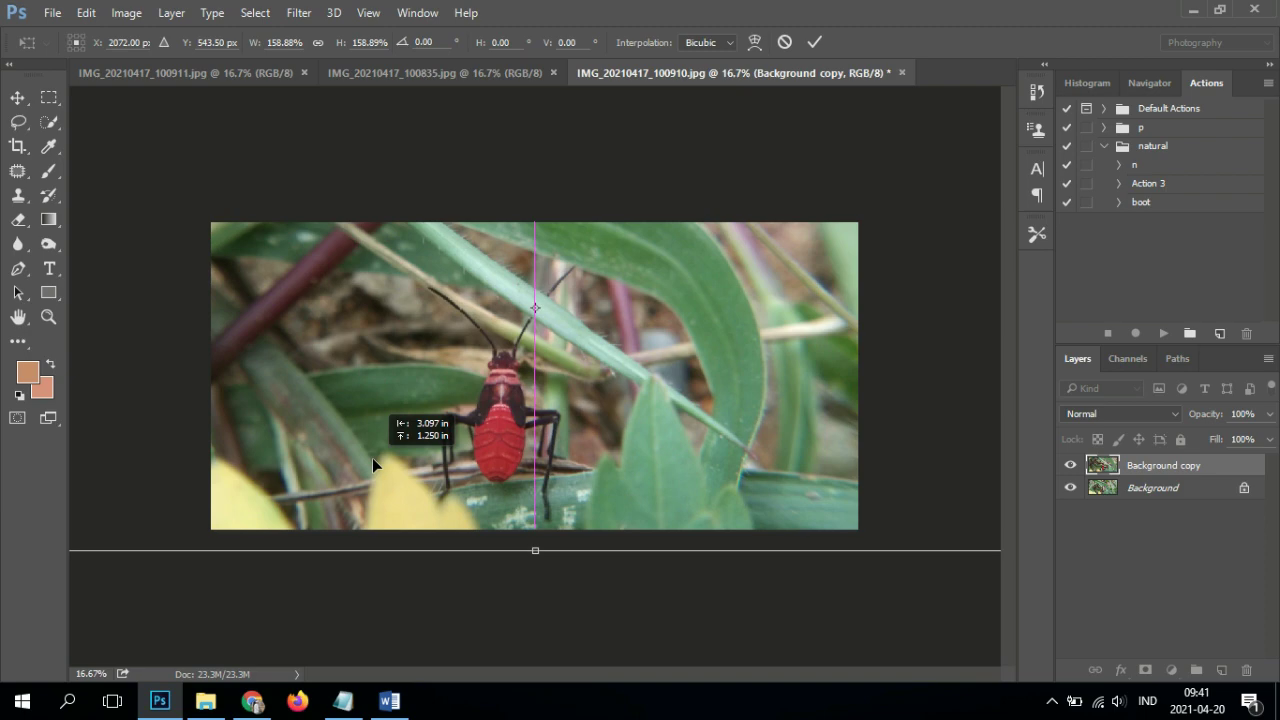
left_click_drag(372, 458, 405, 461)
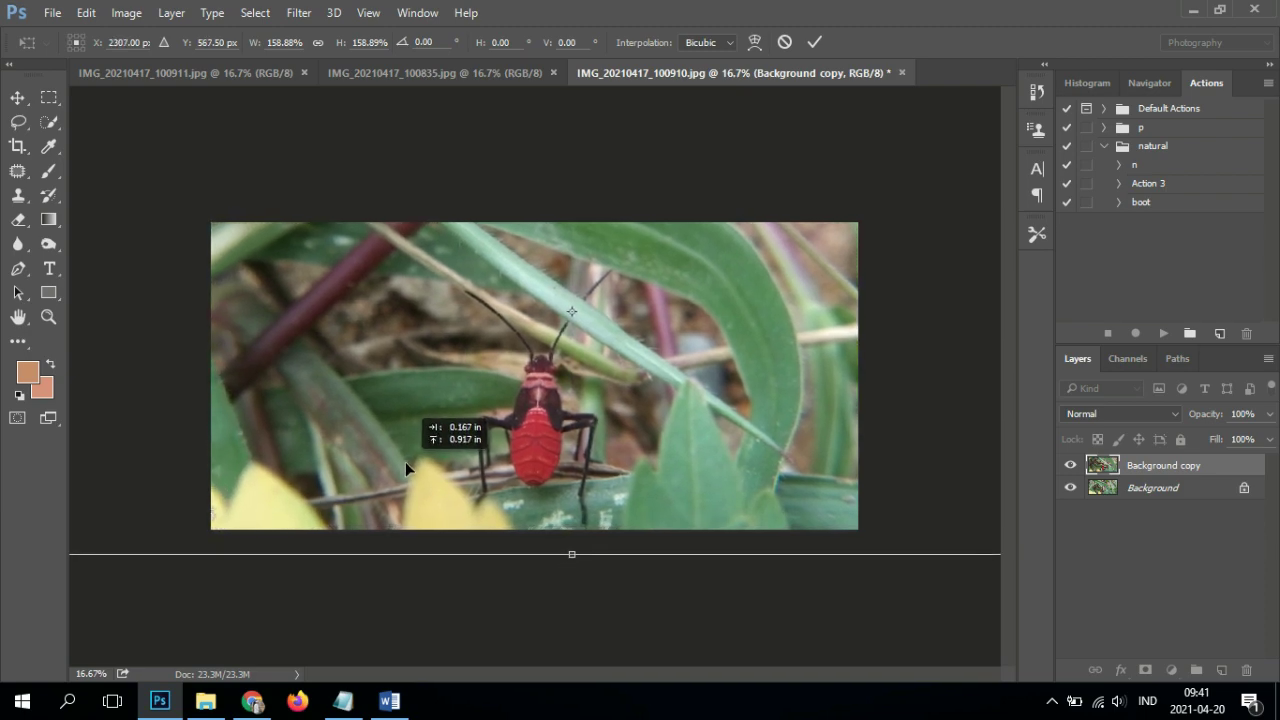
left_click_drag(432, 415, 425, 415)
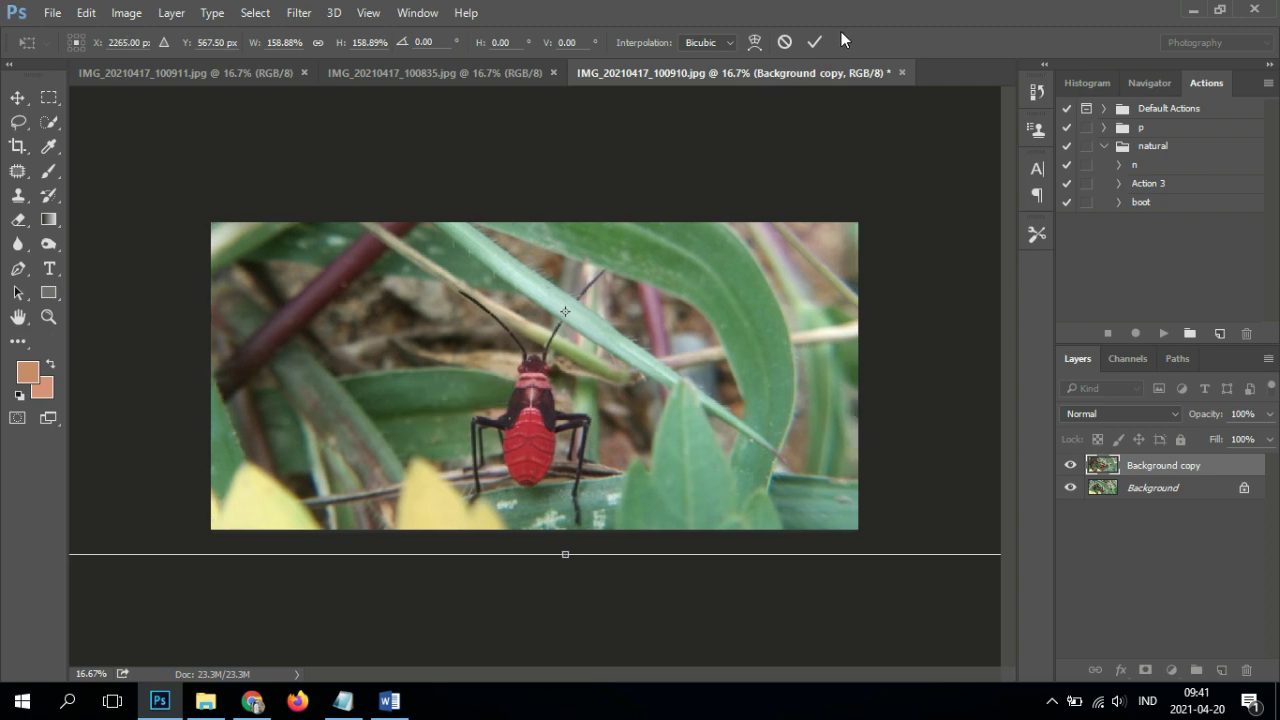
left_click(816, 43)
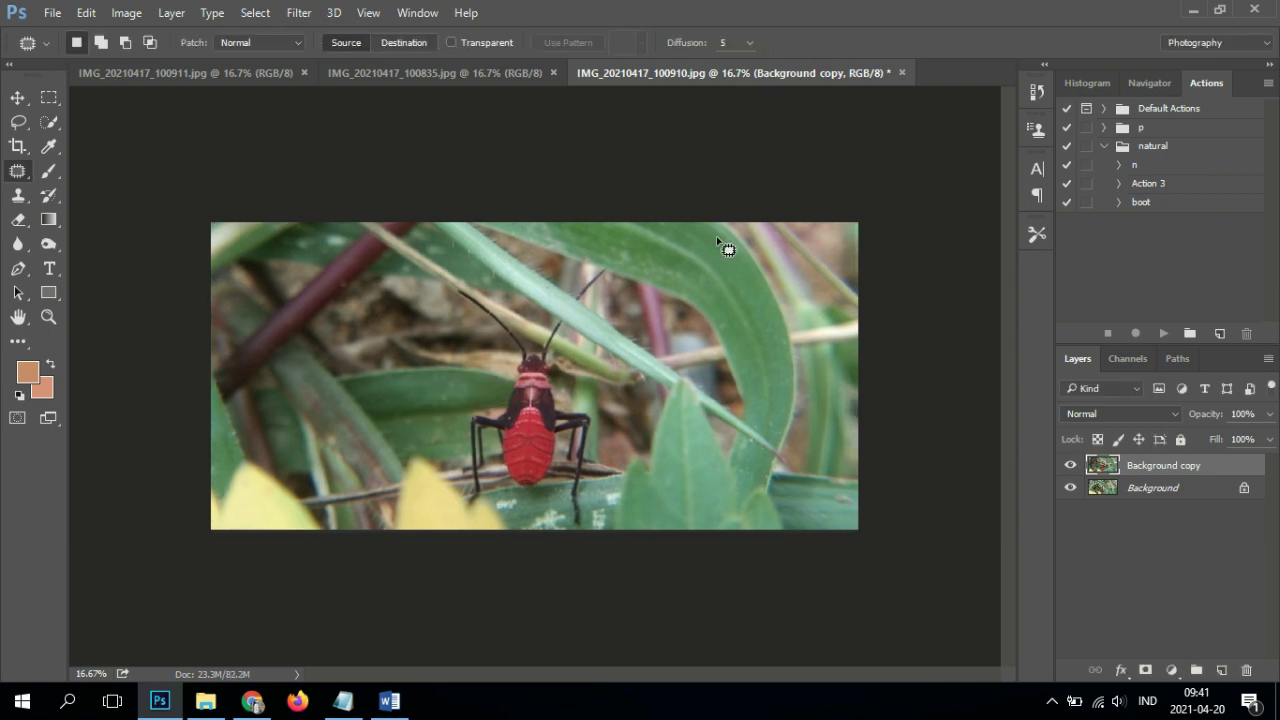
key("ctrl+e")
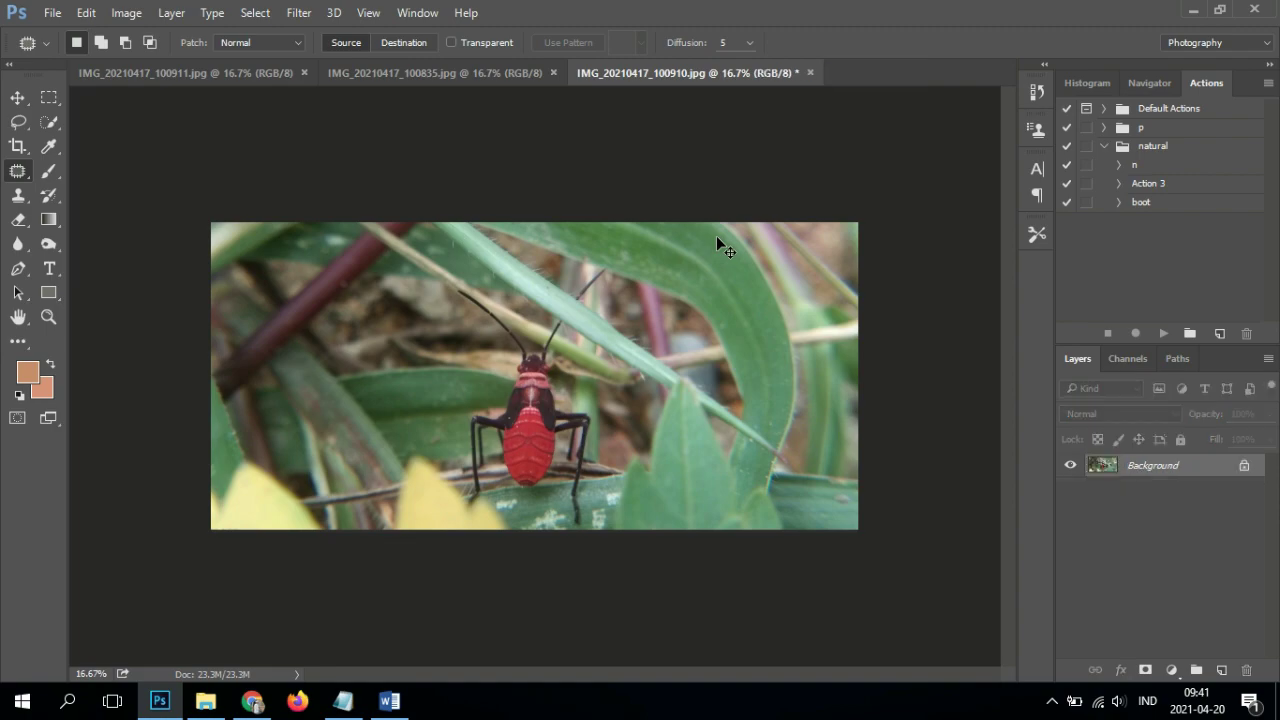
Step: Open the photo in the Camera Raw Filter and show its saved presets
left_click(302, 14)
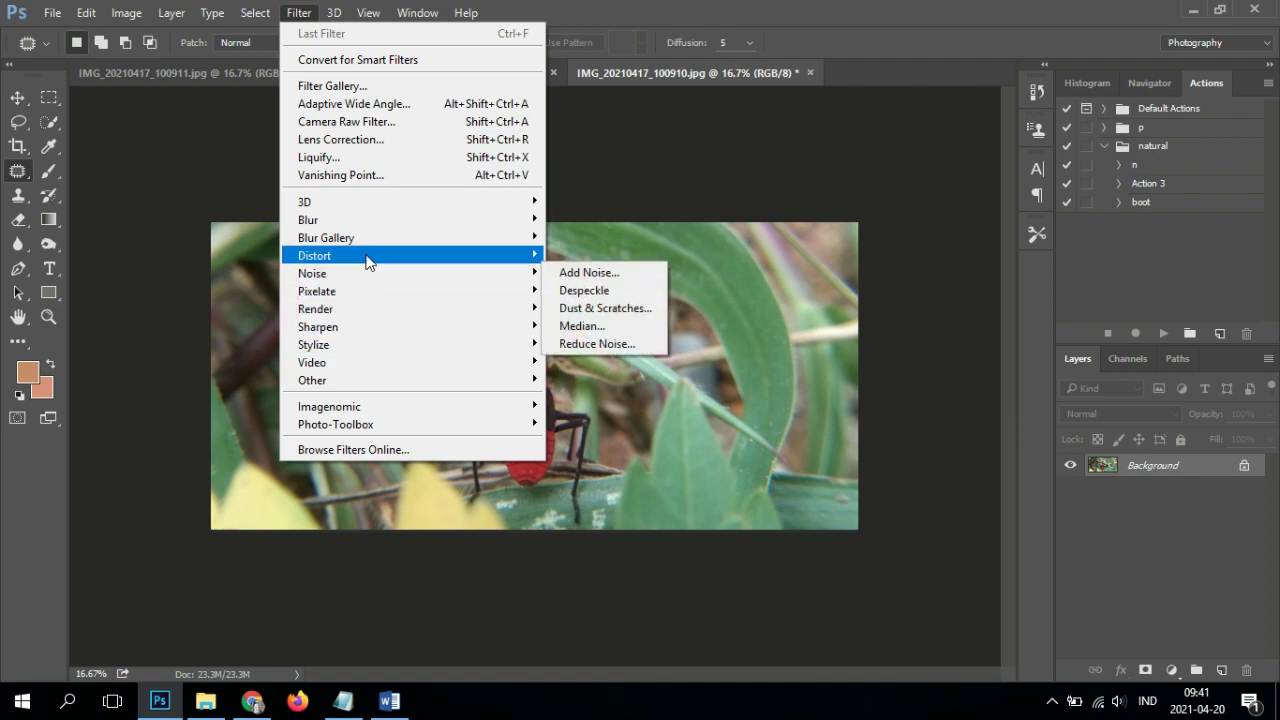
left_click(395, 123)
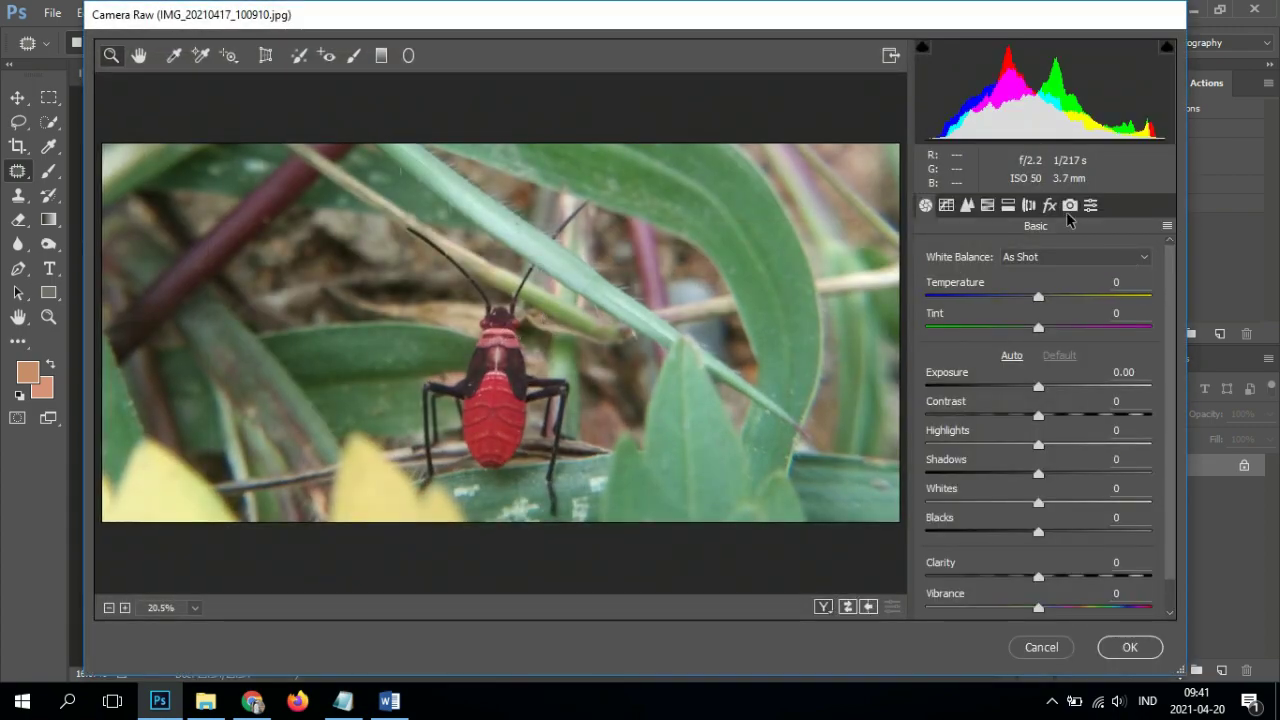
left_click(1091, 205)
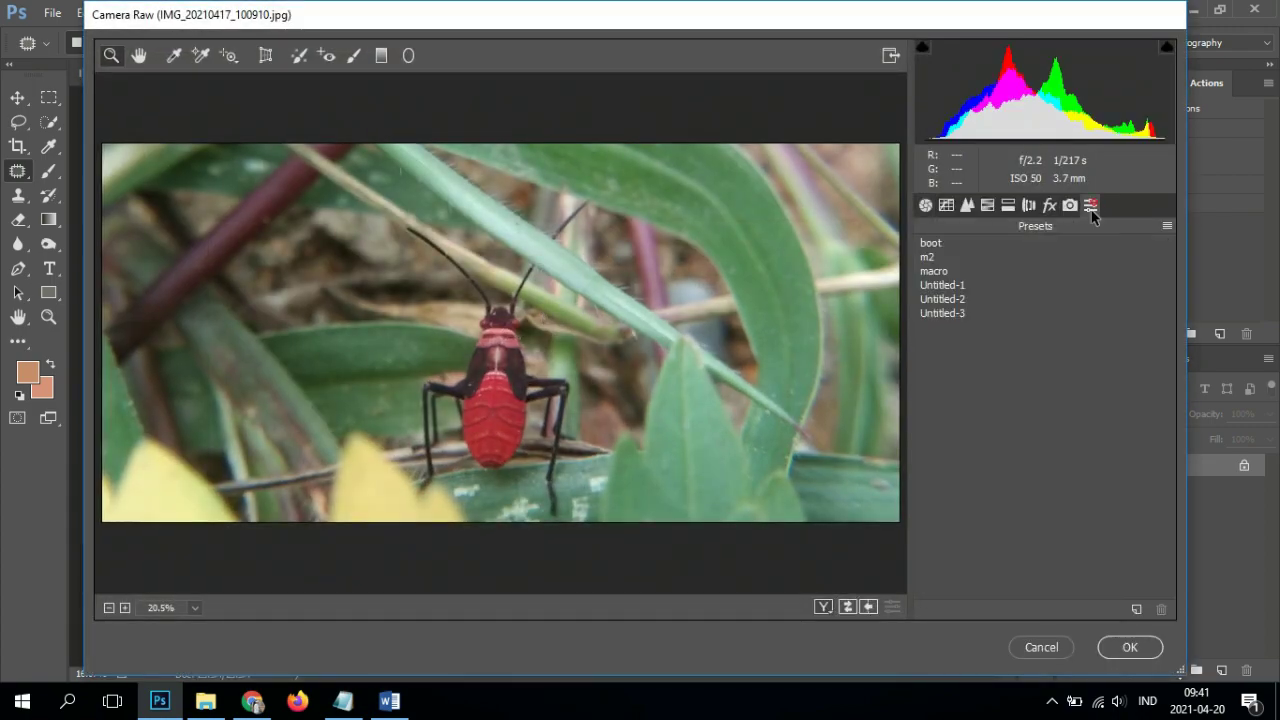
Step: Try the macro, Untitled-1–3 and boot presets, then apply the m2 preset
left_click(929, 274)
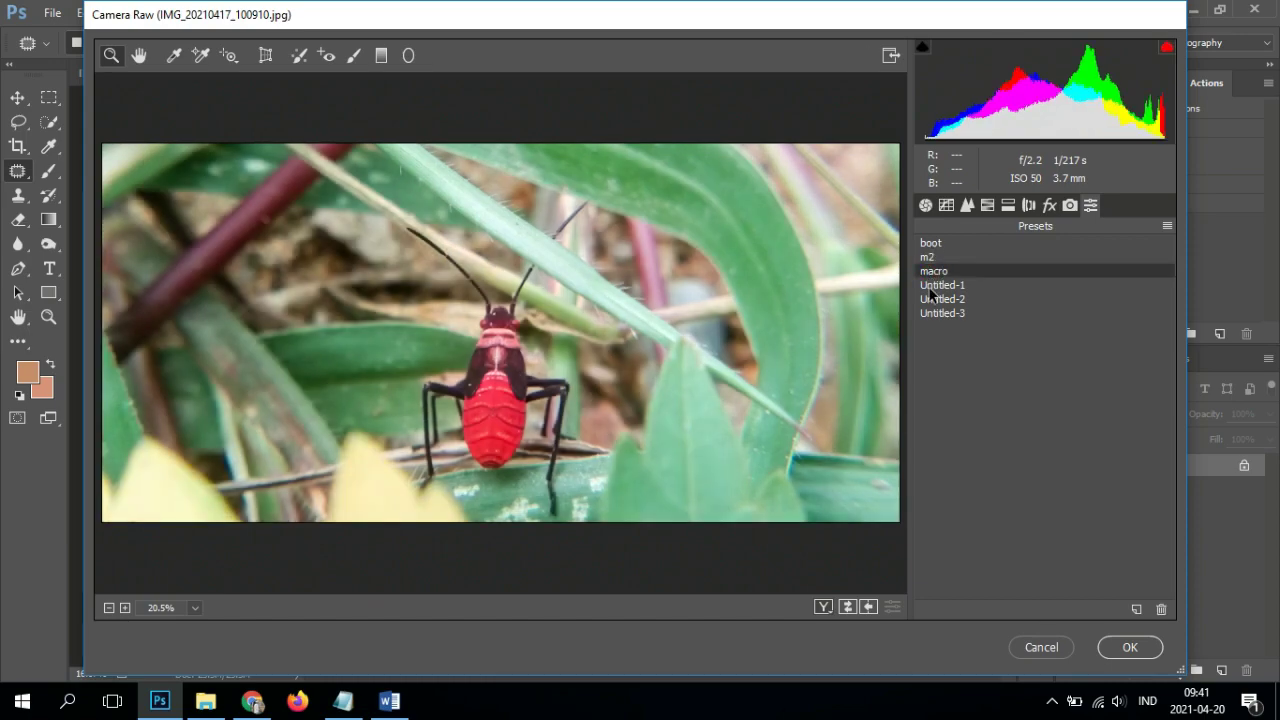
left_click(930, 287)
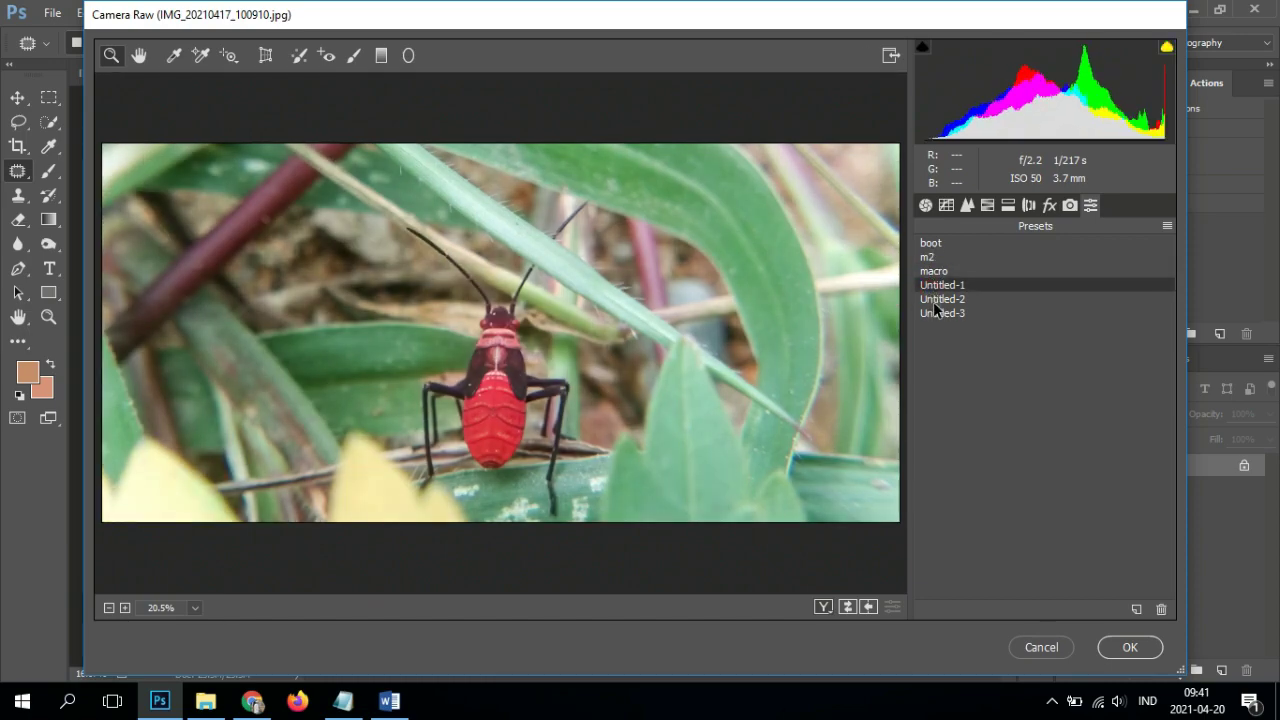
left_click(934, 304)
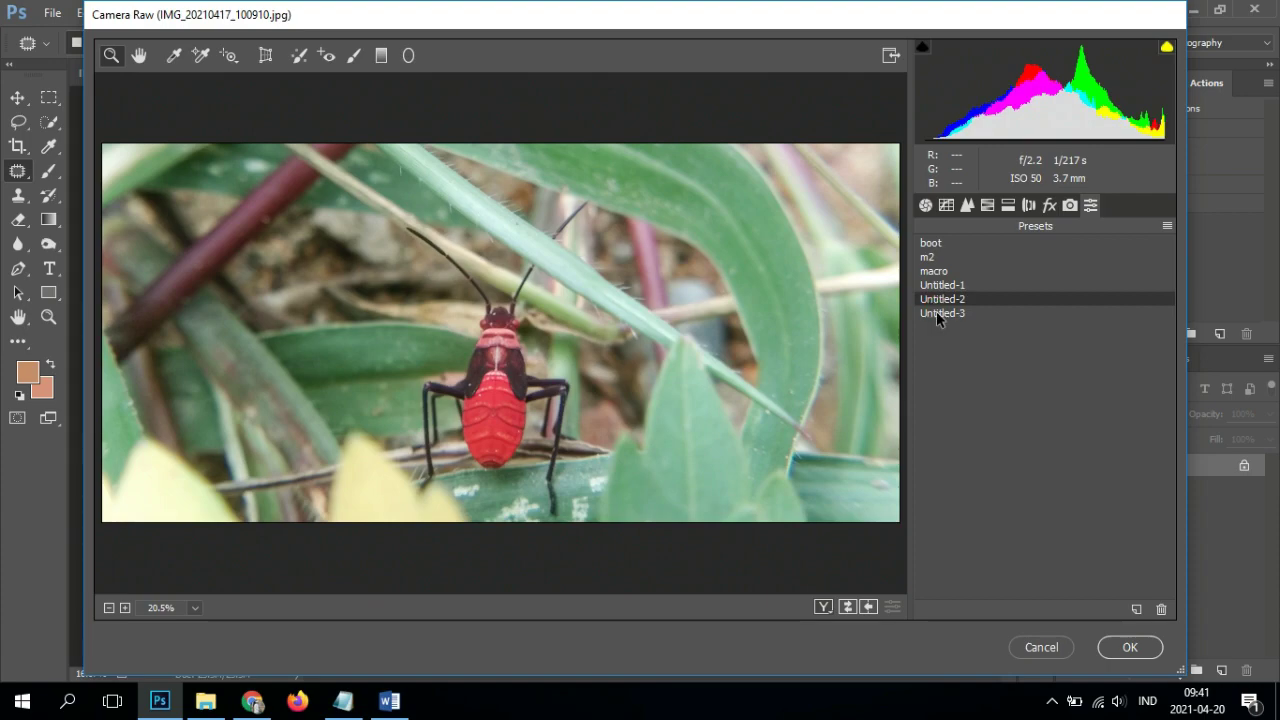
left_click(937, 315)
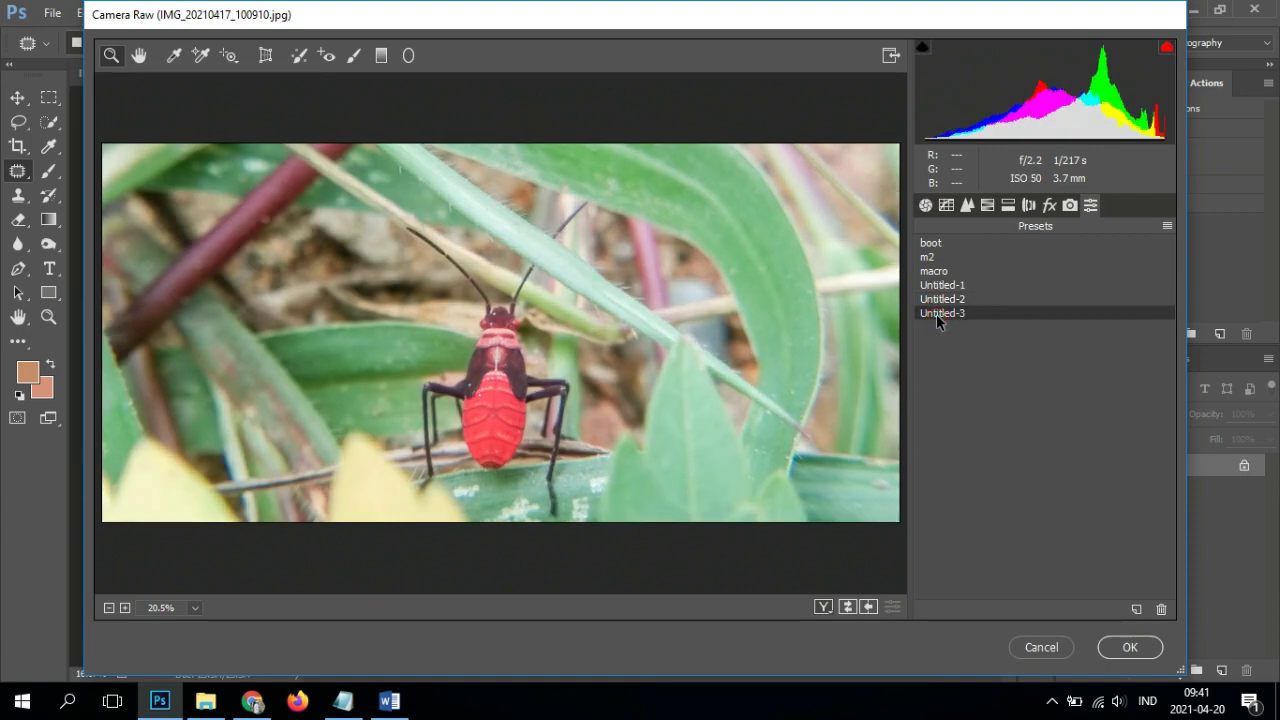
left_click(932, 244)
left_click(928, 258)
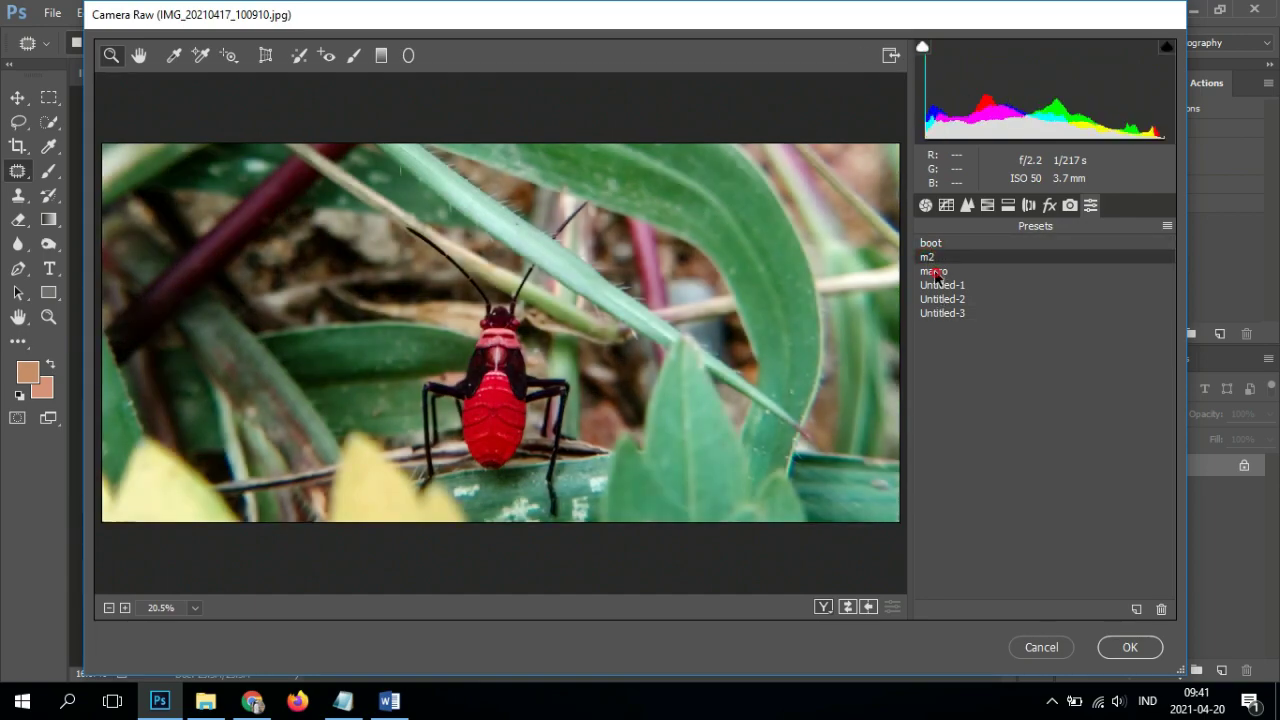
left_click(936, 272)
Step: Keep the m2 preset and brighten the Basic Shadows and Whites (Whites to +48)
left_click(928, 258)
left_click(926, 205)
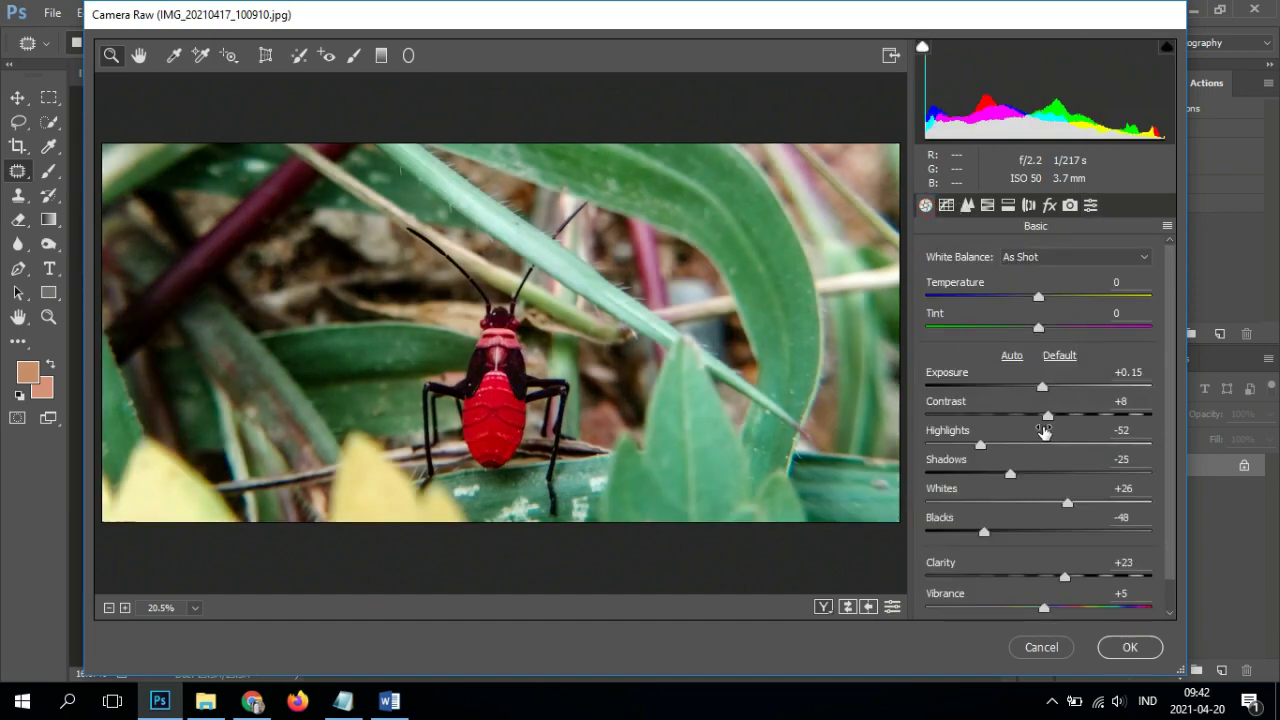
left_click_drag(1010, 473, 1102, 466)
left_click(1117, 467)
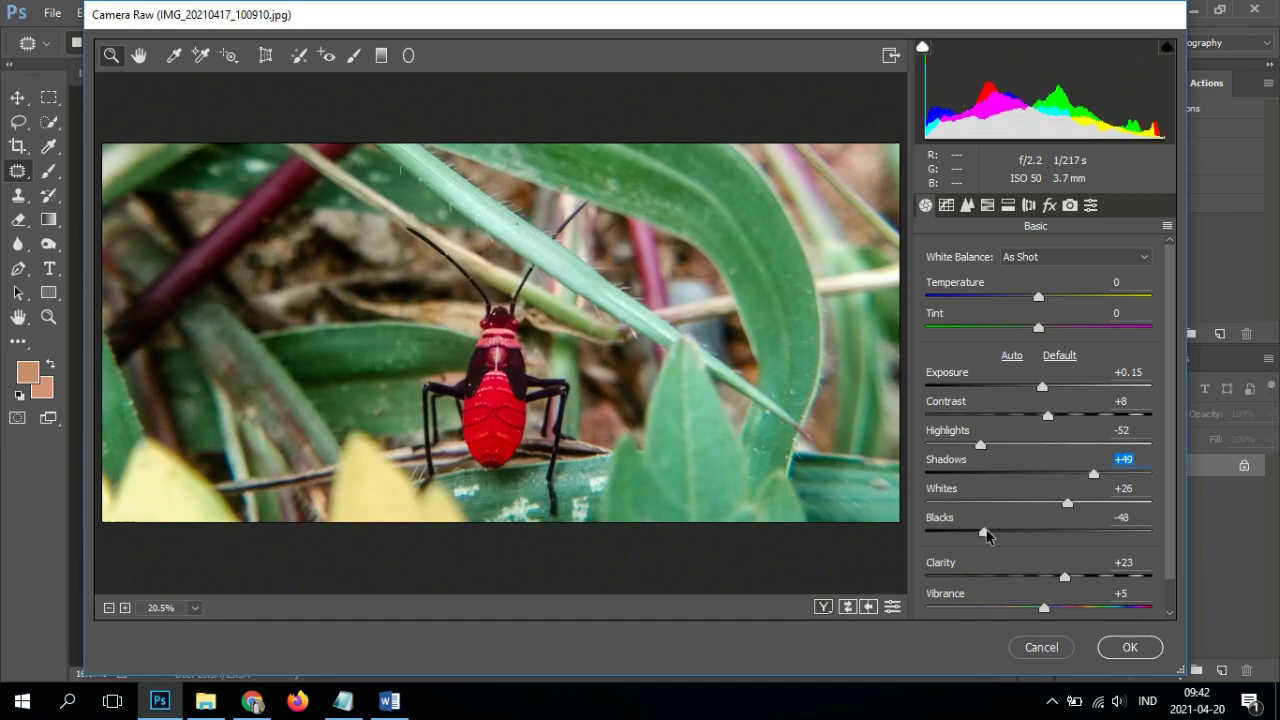
left_click_drag(1067, 502, 1092, 503)
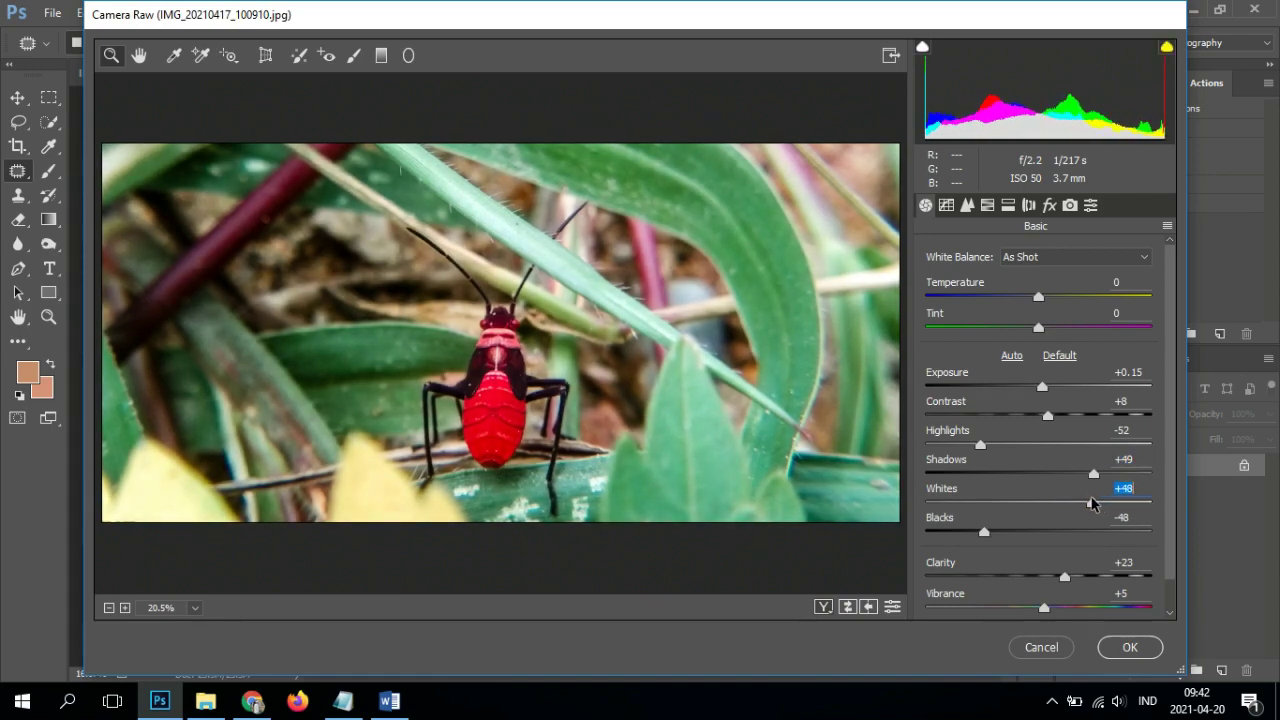
Step: Set Detail sharpening to Radius 1.1 and Masking 12, zooming in on the bug
left_click(966, 205)
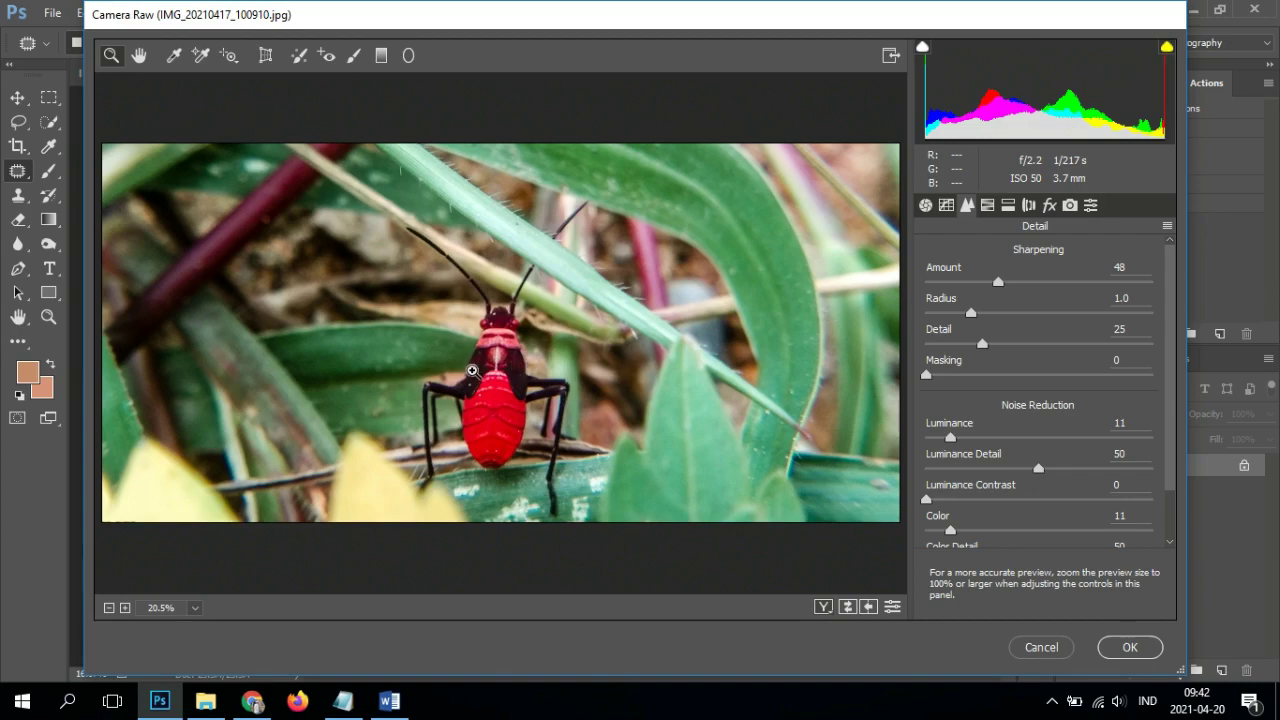
left_click_drag(472, 371, 578, 417)
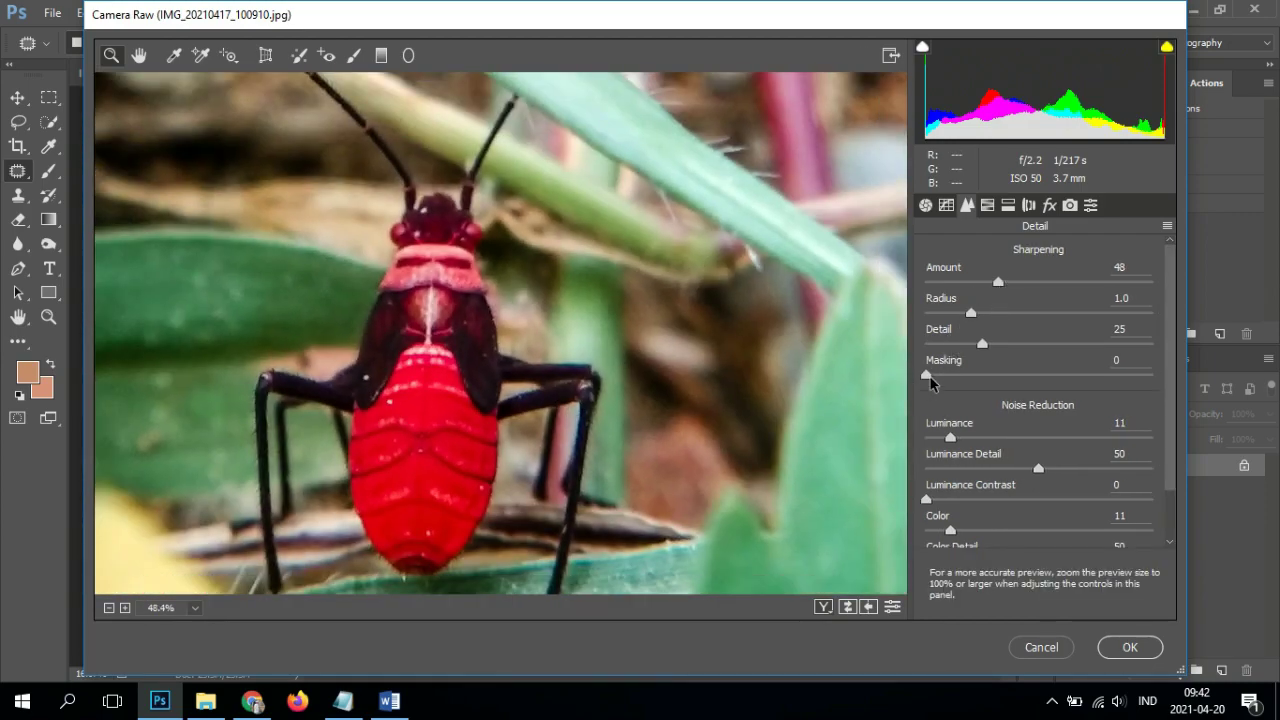
mouse_move(927, 375)
left_mouse_down()
mouse_move(961, 375)
mouse_move(957, 385)
left_mouse_up()
left_click_drag(971, 313, 980, 313)
scroll(797, 417, "down", 3)
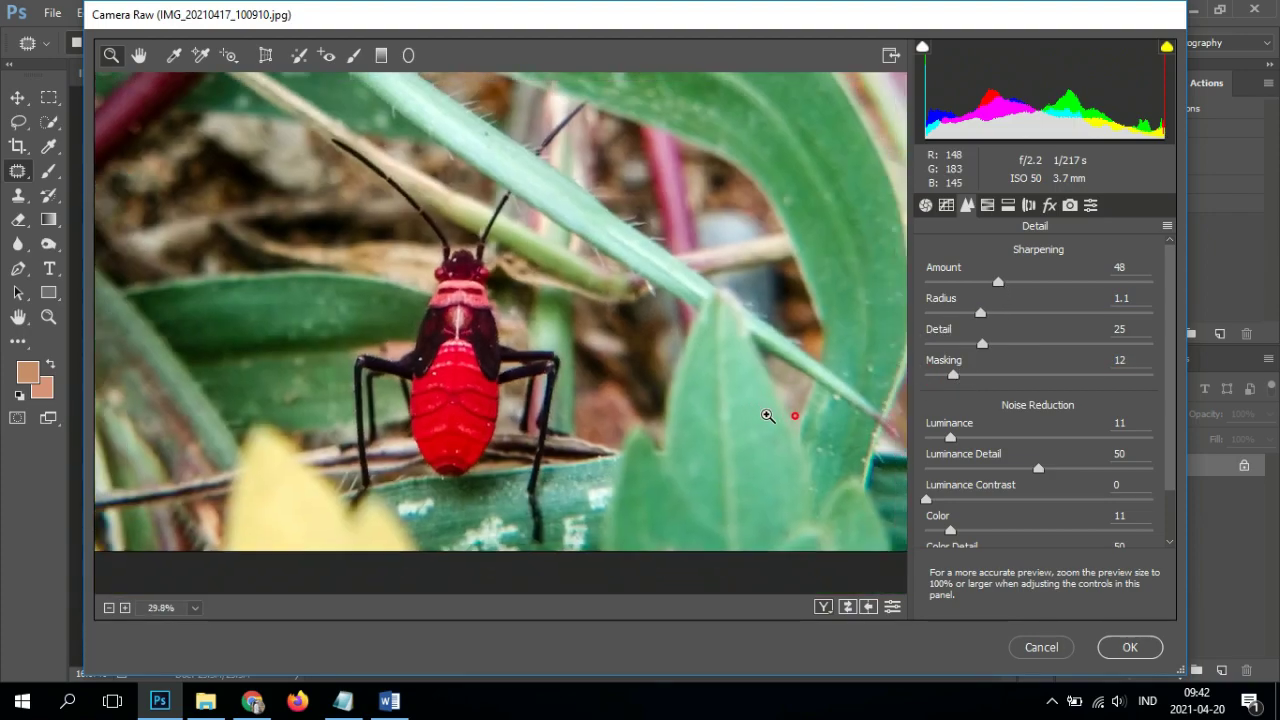
scroll(1000, 497, "down", 3)
Step: Shift HSL hues to Reds -3, Oranges +7, Yellows +8, Greens +2, Aquas -16, Blues -17
left_click(987, 205)
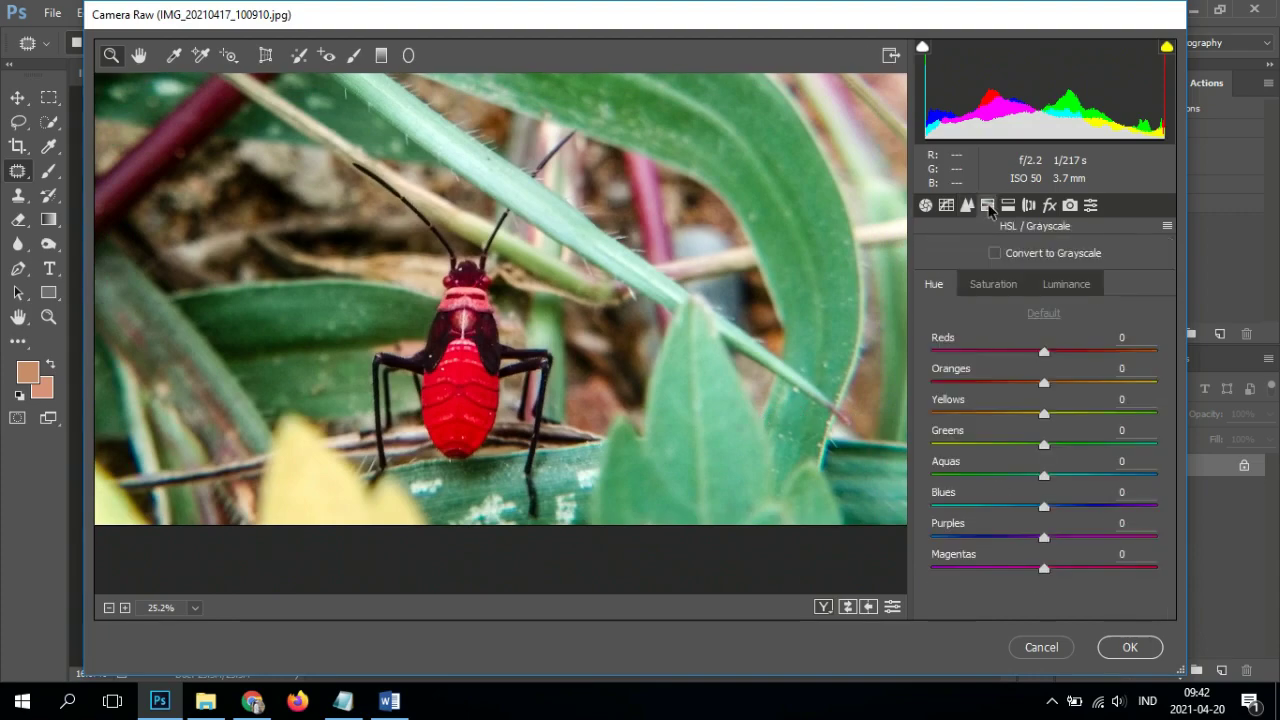
mouse_move(1044, 353)
left_mouse_down()
mouse_move(1077, 353)
mouse_move(949, 356)
mouse_move(1040, 362)
left_mouse_up()
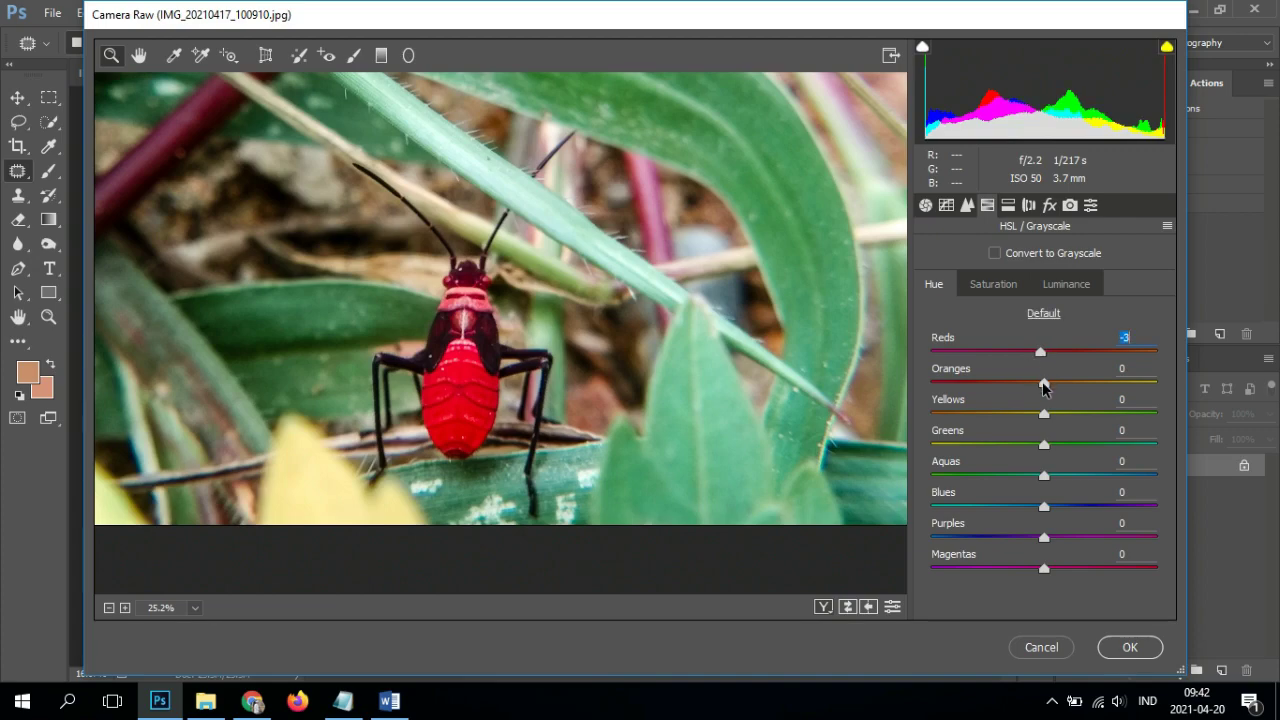
mouse_move(1043, 382)
left_mouse_down()
mouse_move(1083, 386)
mouse_move(1040, 386)
mouse_move(1083, 386)
mouse_move(1009, 416)
mouse_move(1057, 414)
mouse_move(1006, 414)
mouse_move(1063, 414)
mouse_move(1046, 414)
mouse_move(1094, 443)
mouse_move(1014, 443)
mouse_move(1122, 466)
mouse_move(1024, 472)
mouse_move(1091, 508)
mouse_move(986, 508)
mouse_move(1030, 507)
left_mouse_up()
left_click(680, 424, "alt")
Step: Zoom the preview further out and rebalance the Oranges and Greens HSL saturation
left_click(737, 437, "alt")
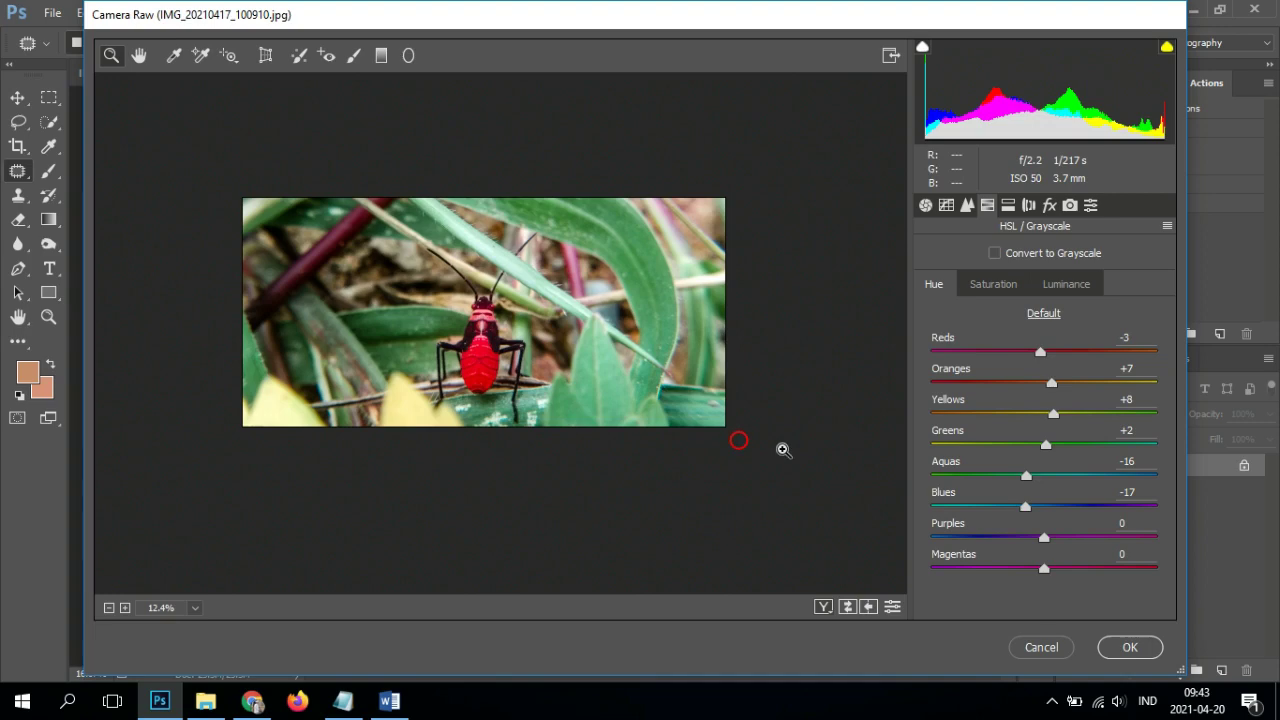
left_click(996, 288)
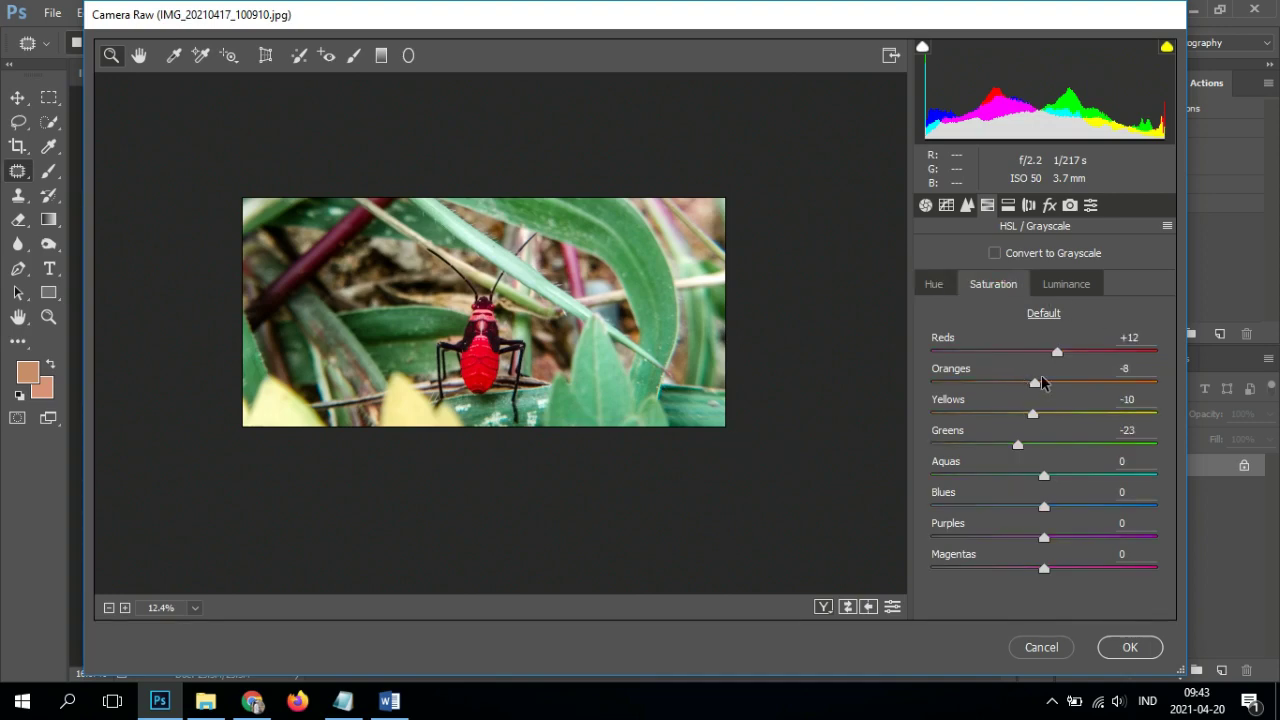
left_click_drag(1037, 383, 1042, 384)
mouse_move(1019, 444)
left_mouse_down()
mouse_move(1031, 445)
mouse_move(972, 445)
mouse_move(1014, 440)
mouse_move(1014, 474)
mouse_move(1066, 474)
mouse_move(971, 470)
mouse_move(1058, 474)
mouse_move(1003, 440)
mouse_move(1071, 413)
mouse_move(994, 413)
mouse_move(1022, 414)
mouse_move(1069, 383)
mouse_move(1023, 383)
mouse_move(1059, 380)
mouse_move(1089, 354)
mouse_move(1053, 357)
left_mouse_up()
left_click(1043, 477)
left_click(1066, 284)
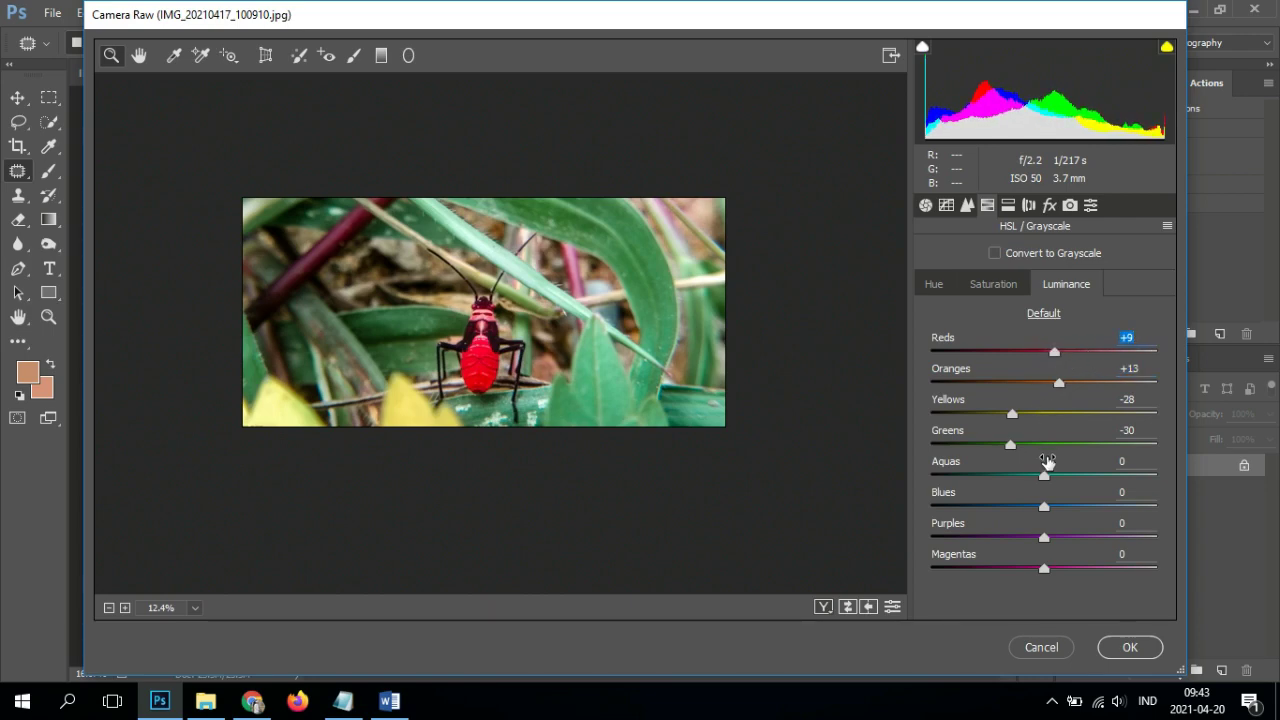
Step: Finish luminance at Reds +9, Aquas -33, Blues +7 and Purples +4
left_click(1044, 475)
mouse_move(1044, 477)
left_mouse_down()
mouse_move(1004, 479)
mouse_move(1060, 507)
mouse_move(1026, 504)
mouse_move(1051, 504)
left_mouse_up()
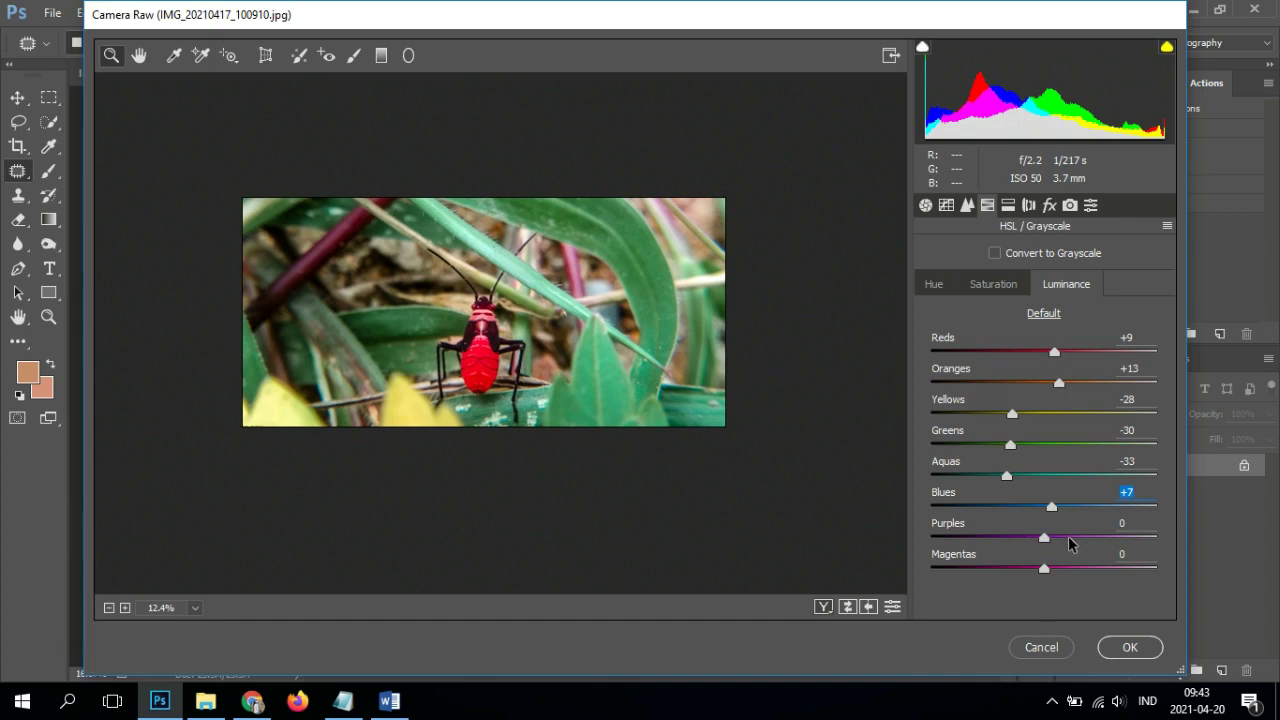
left_click_drag(1044, 537, 1045, 570)
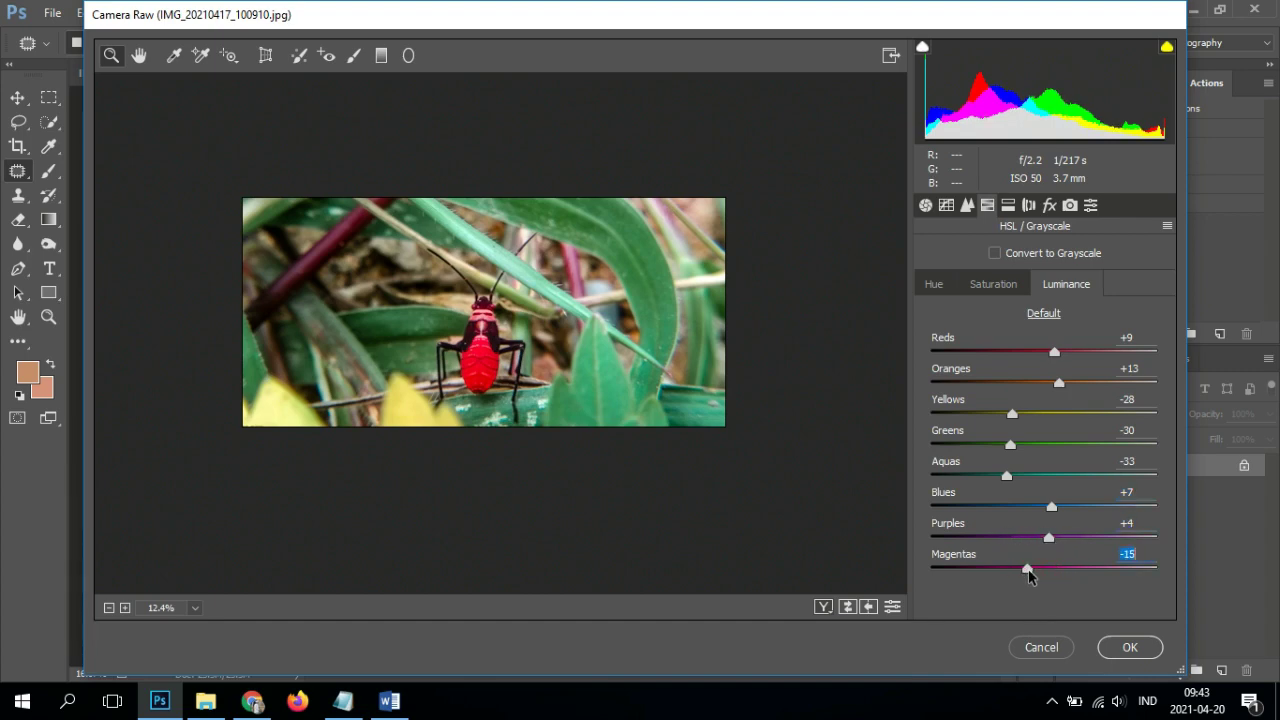
Step: Apply -5 lens distortion and set defringe Purple Hue 28/68 and Green Hue 24/44
left_click(1008, 206)
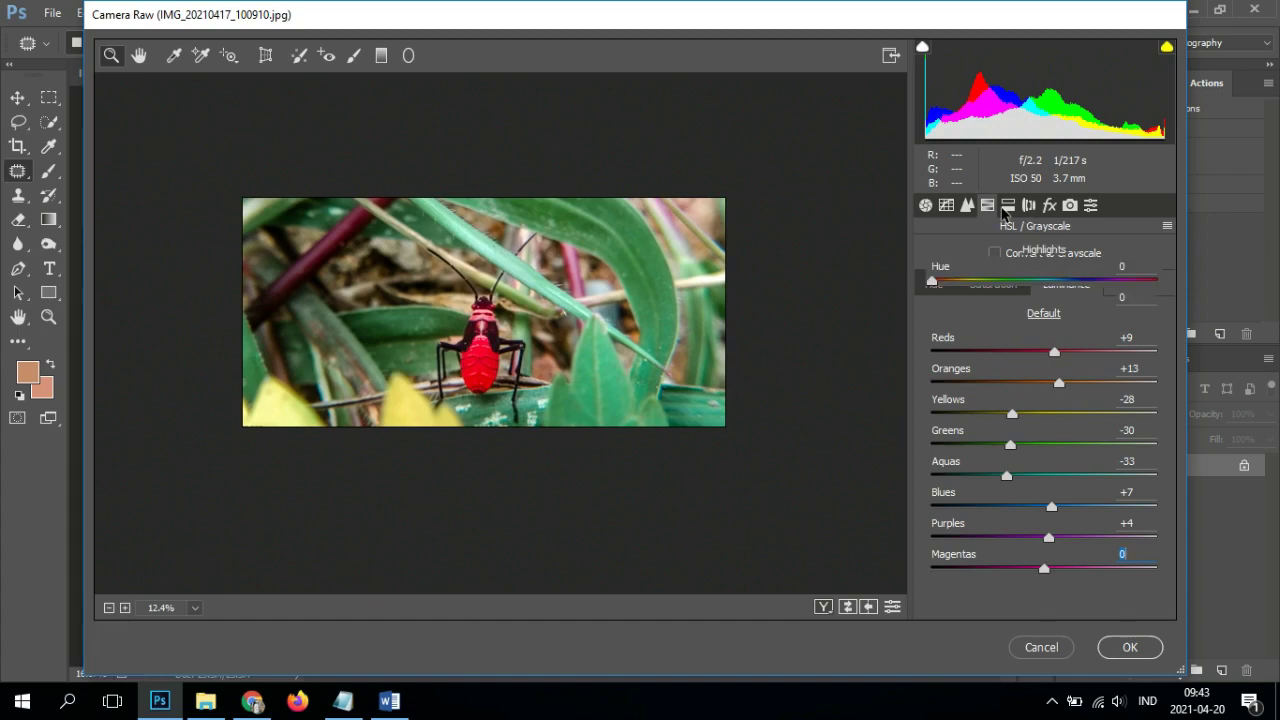
left_click(1027, 205)
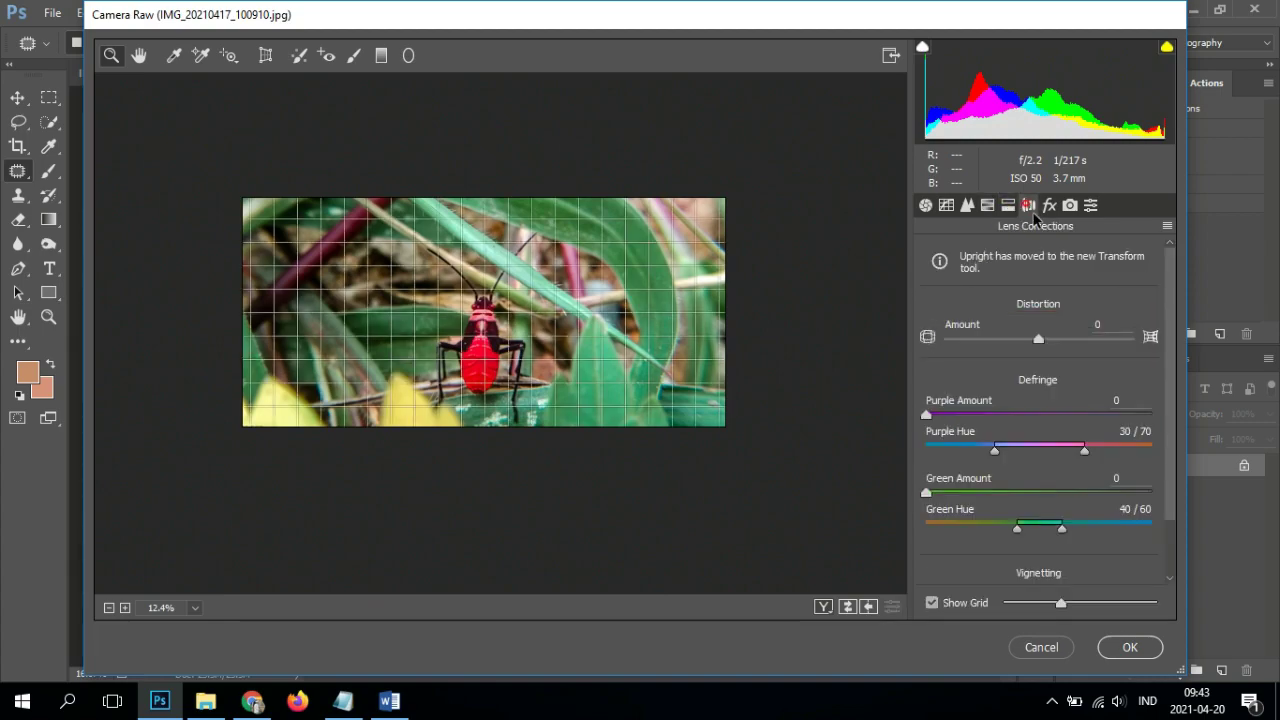
left_click_drag(1039, 337, 1034, 340)
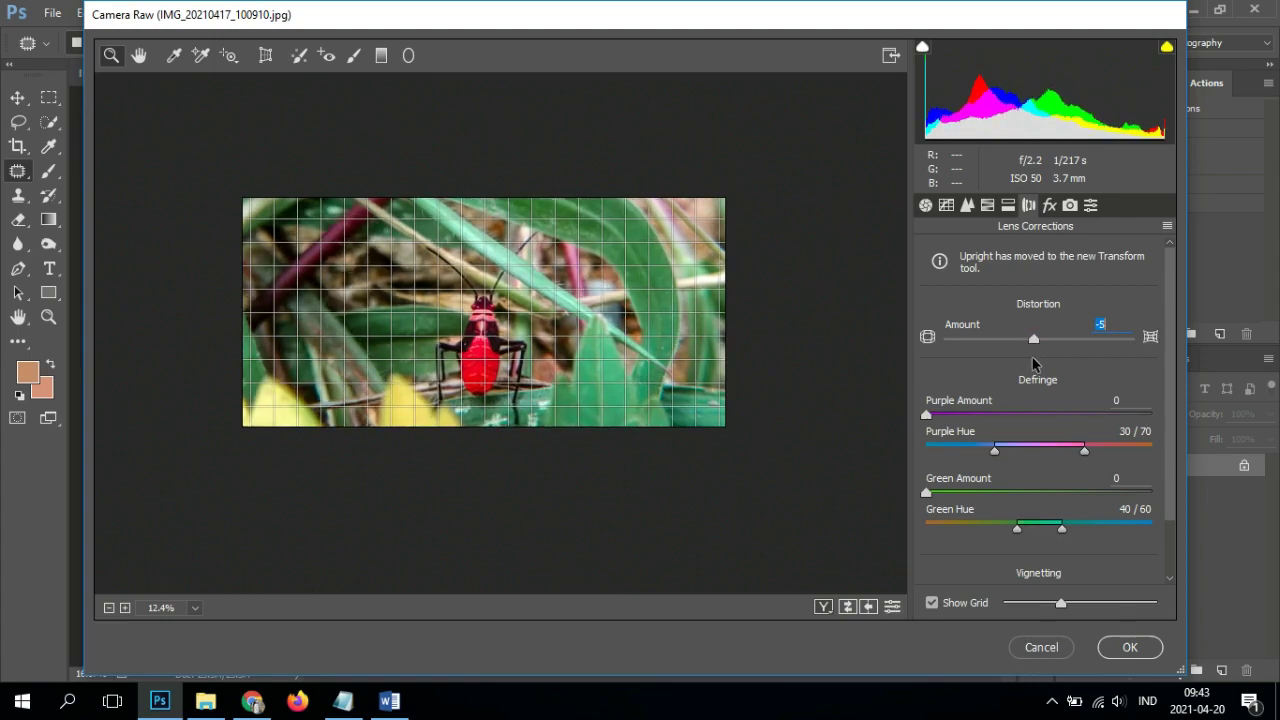
left_click_drag(1050, 452, 1045, 452)
mouse_move(1045, 530)
left_mouse_down()
mouse_move(960, 514)
mouse_move(1003, 516)
left_mouse_up()
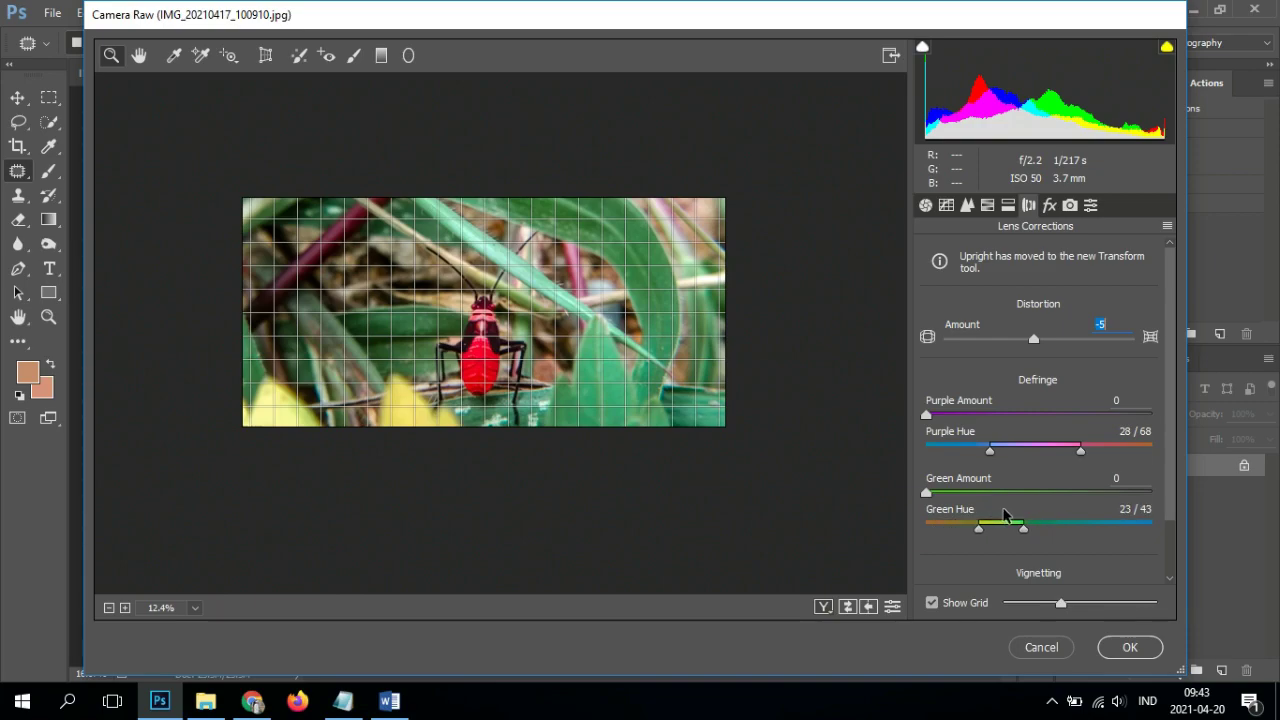
left_click_drag(1061, 604, 1045, 605)
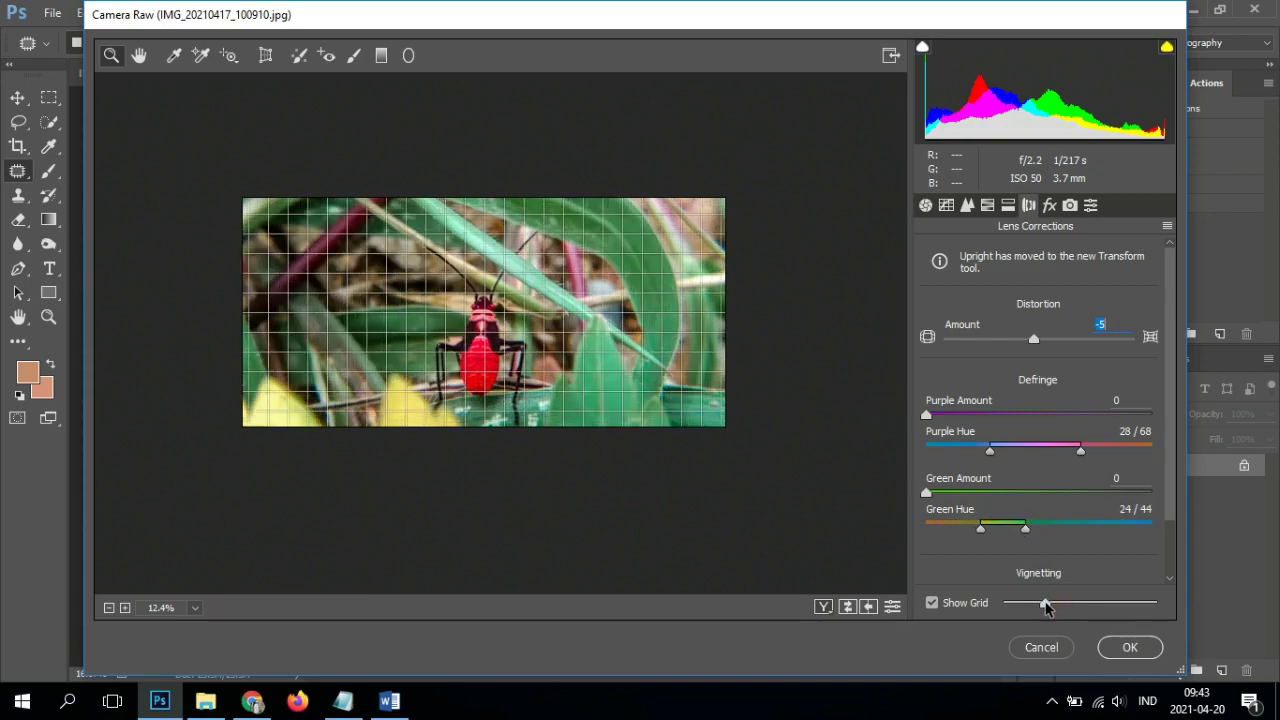
Step: Lower the Effects Dehaze amount to +4
left_click(1049, 205)
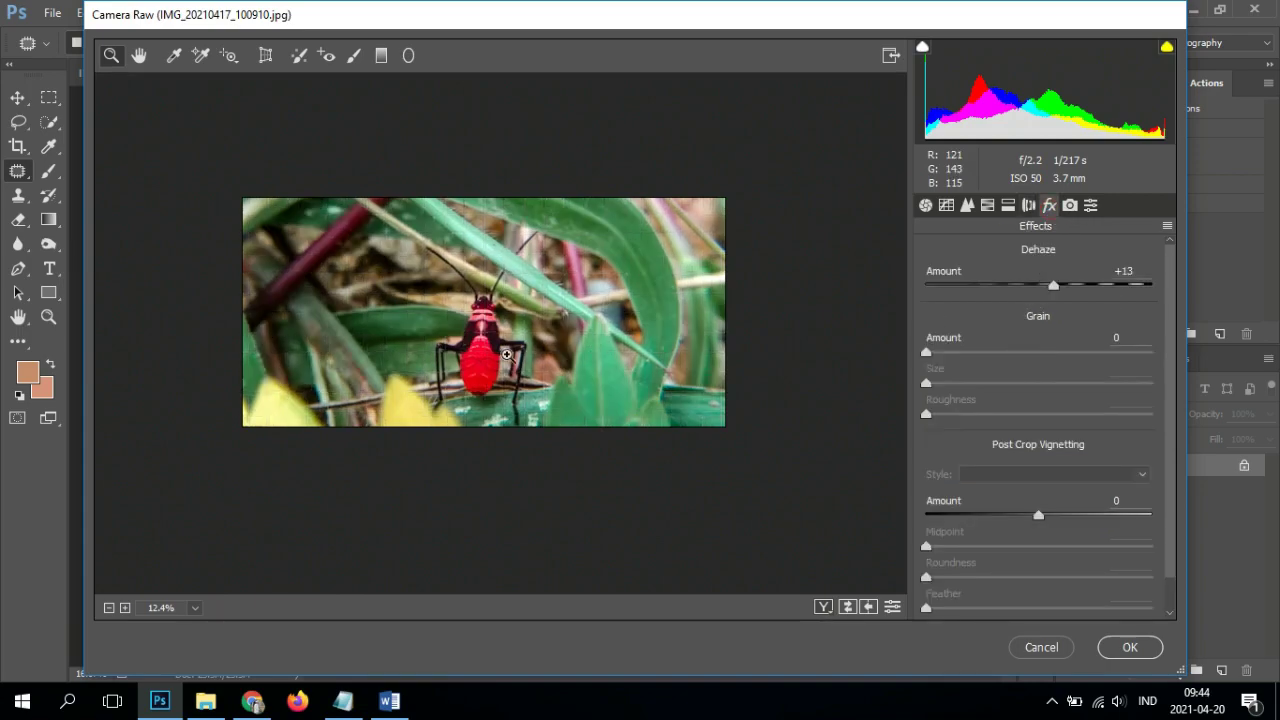
scroll(505, 360, "up", 3)
scroll(495, 380, "down", 1)
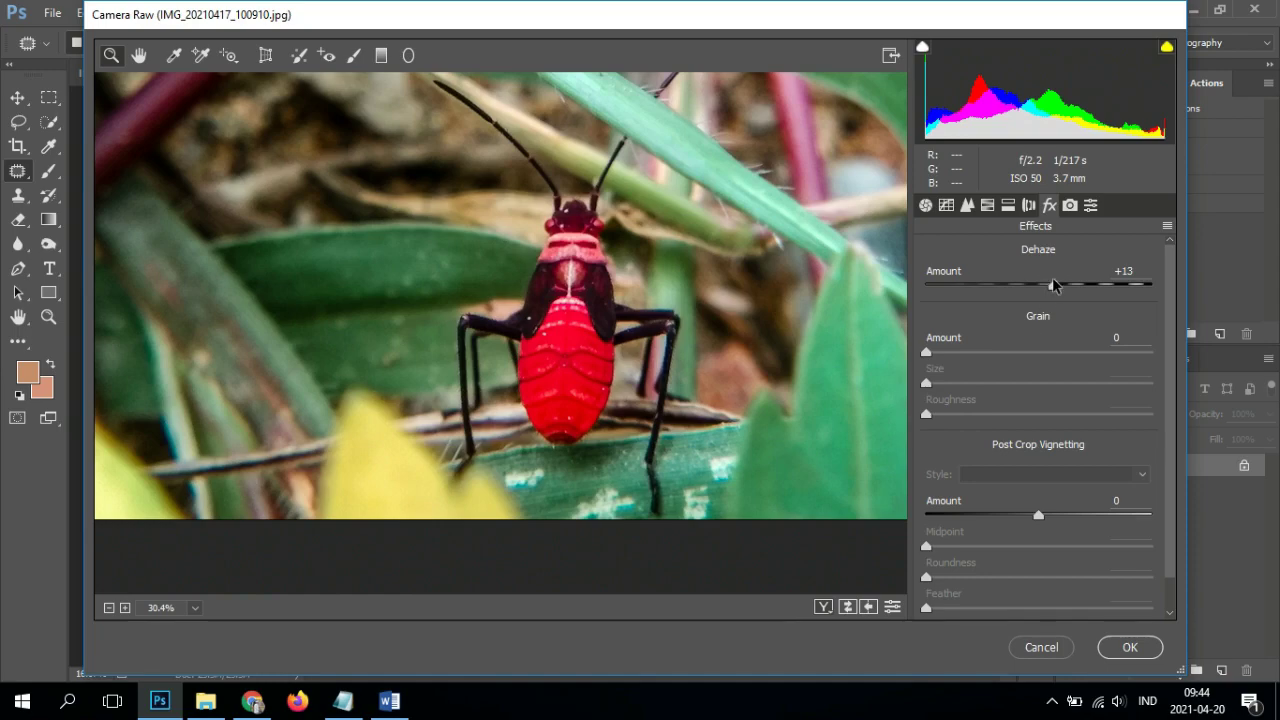
left_click_drag(1053, 286, 1044, 287)
scroll(726, 331, "down", 3)
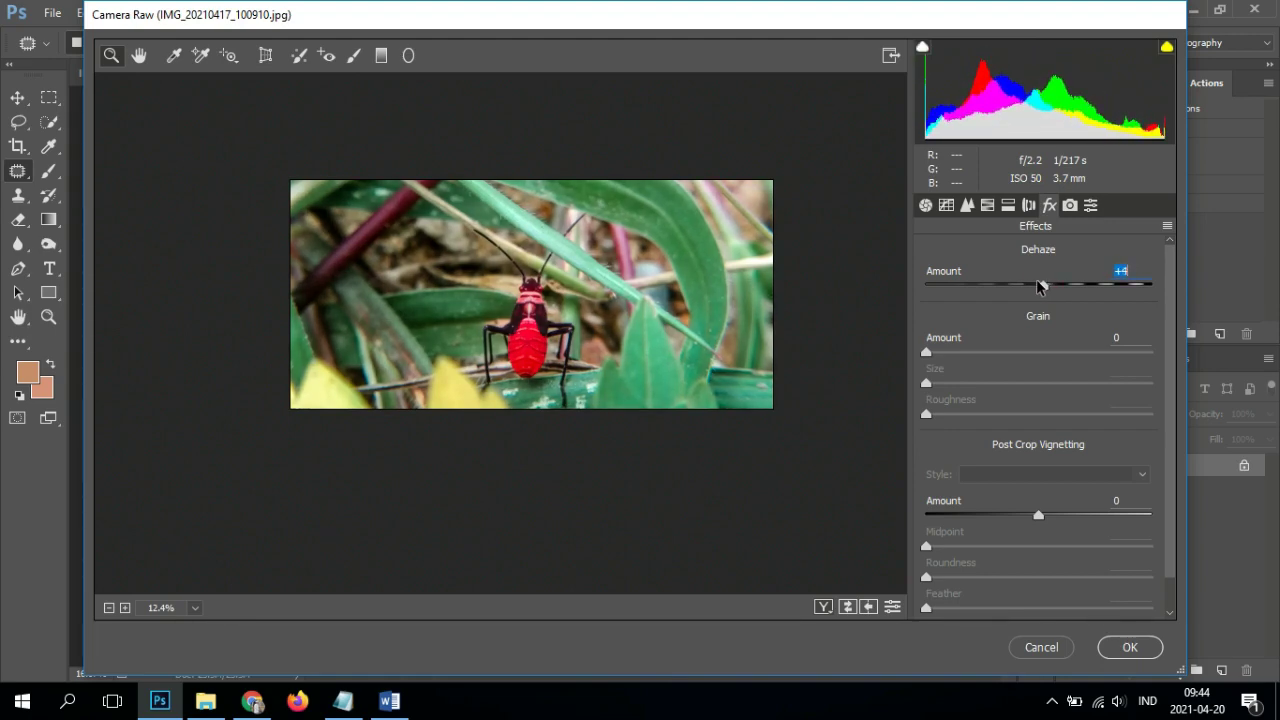
Step: Set calibration Red Hue +2, Green Hue +23, Blue Hue -1, and apply the Camera Raw grading
left_click(1070, 205)
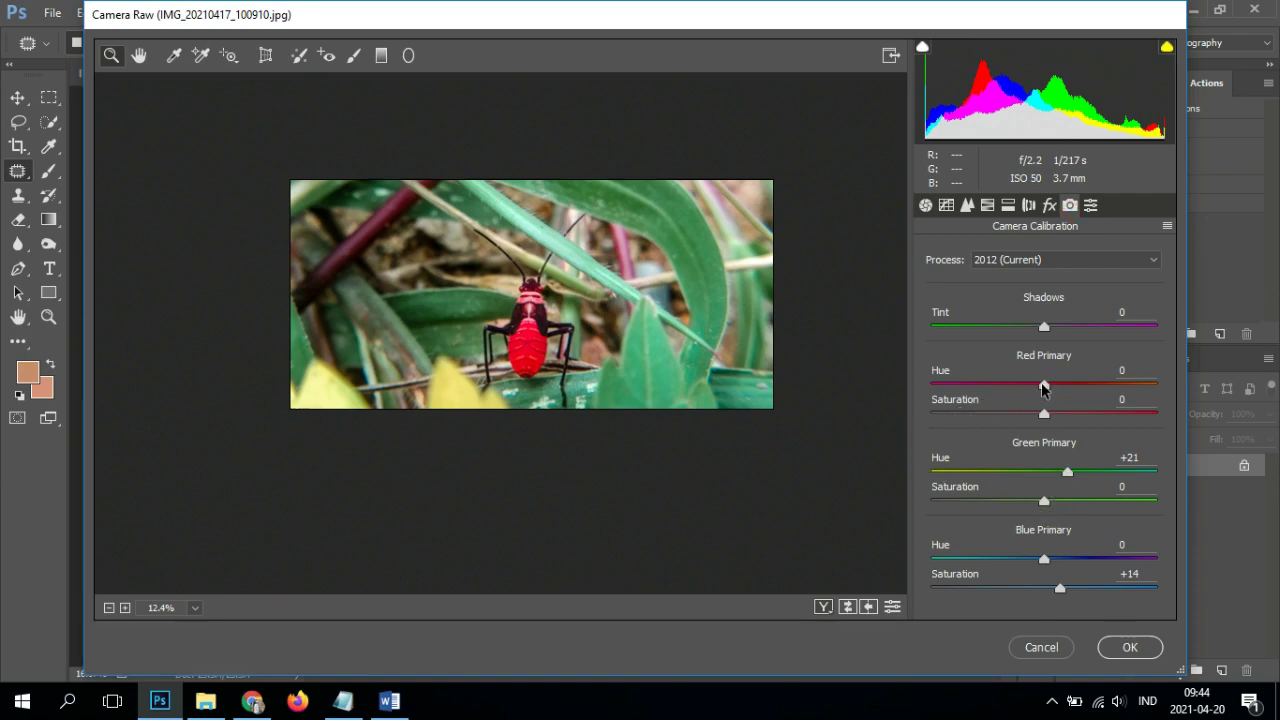
left_click_drag(1043, 386, 1045, 386)
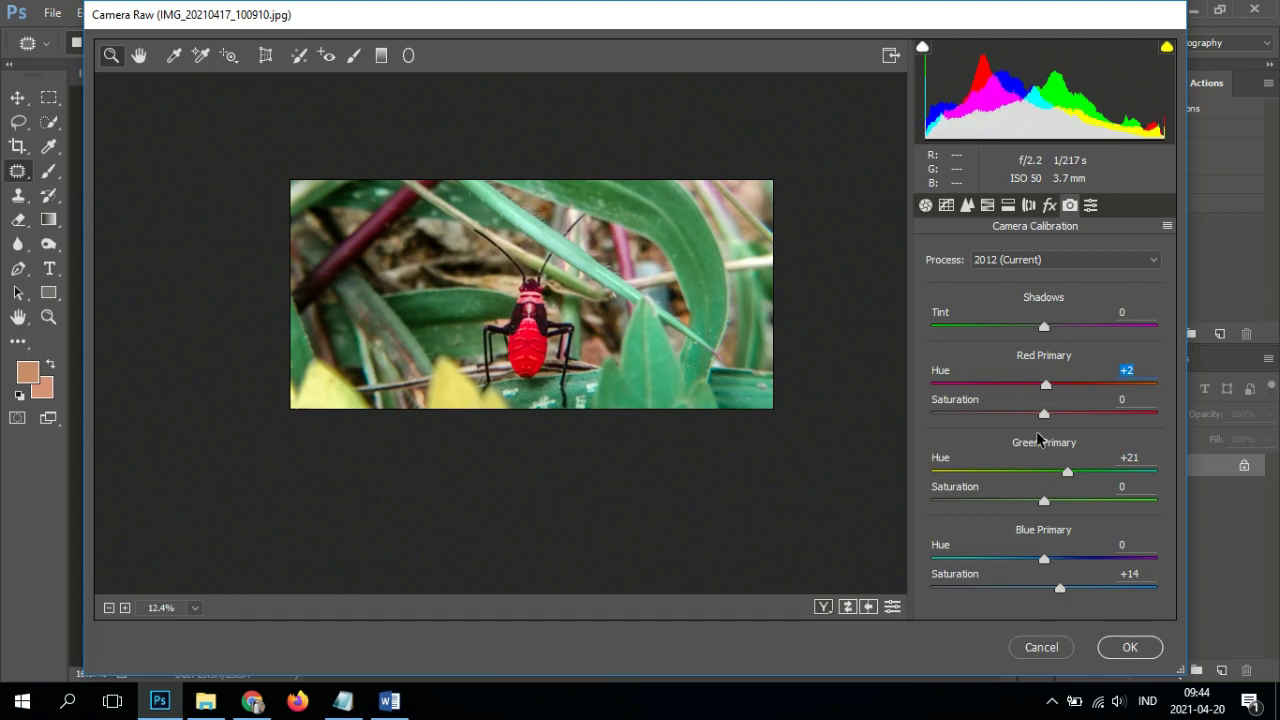
left_click_drag(1067, 472, 1070, 479)
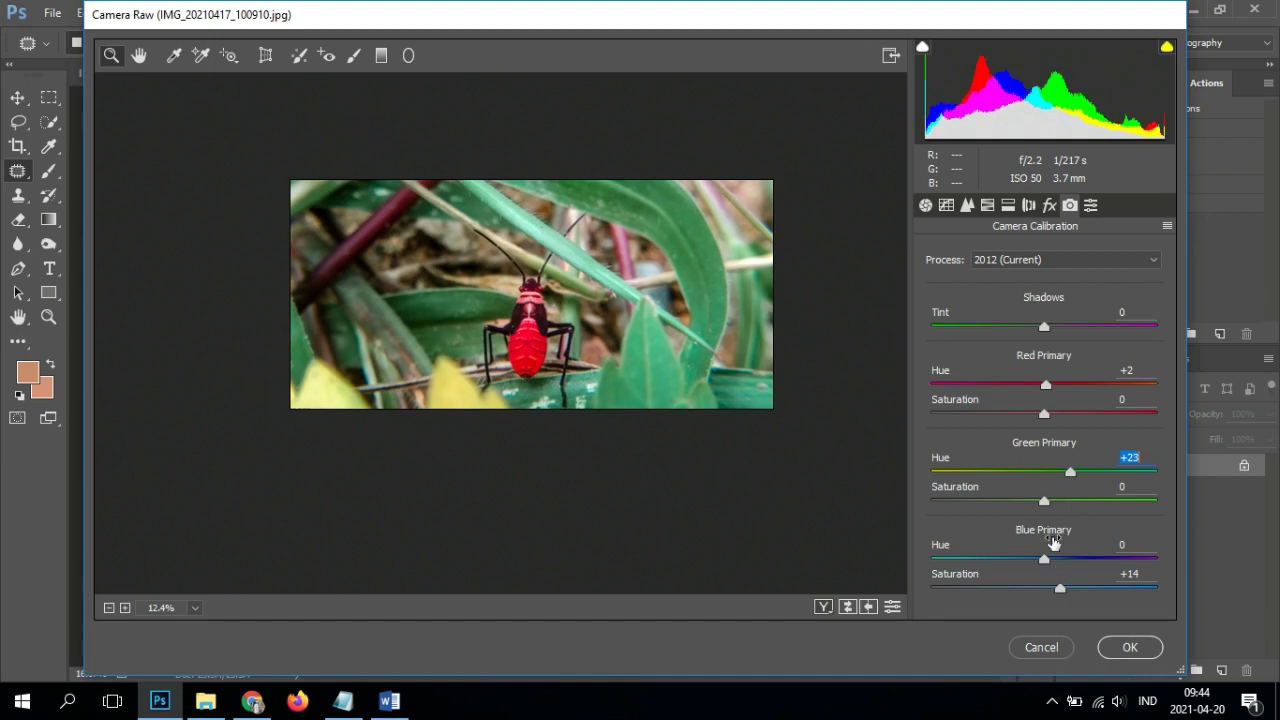
left_click(1043, 560)
left_click_drag(1043, 560, 1041, 560)
left_click(1130, 647)
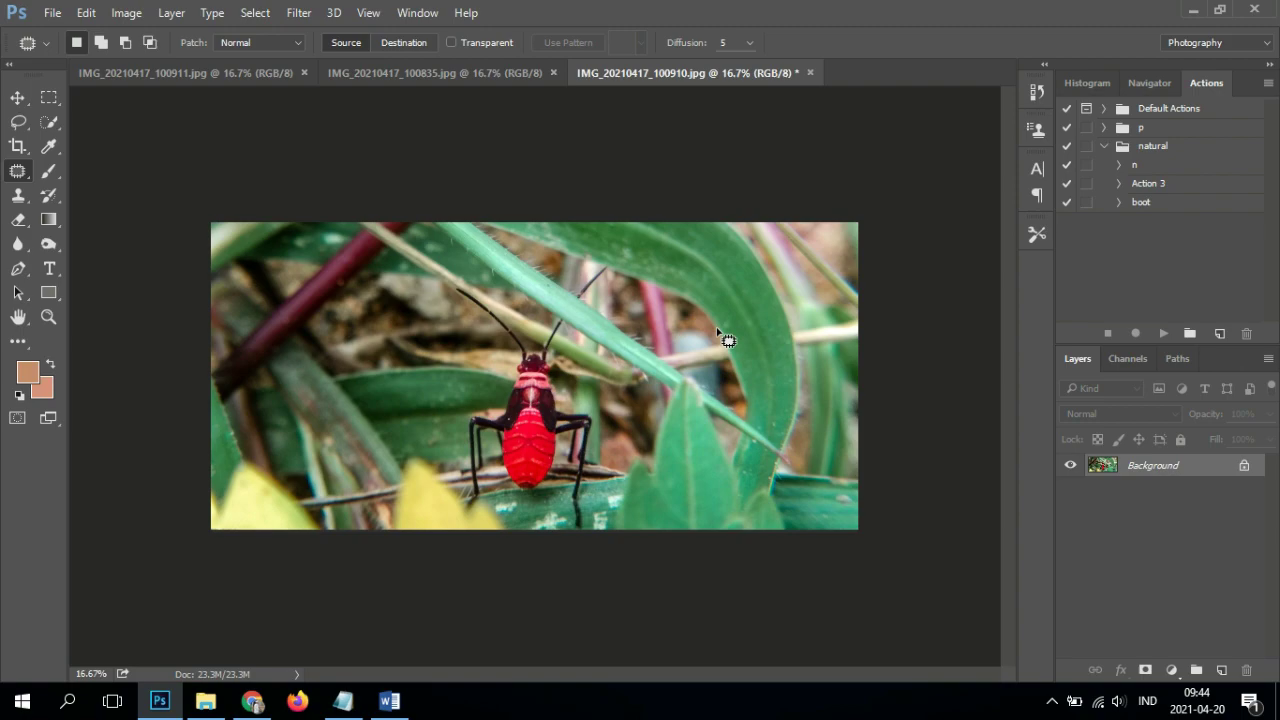
Step: Compare the original History snapshot with the Camera Raw state, keep the edit, then open the Window menu
left_click(1040, 67)
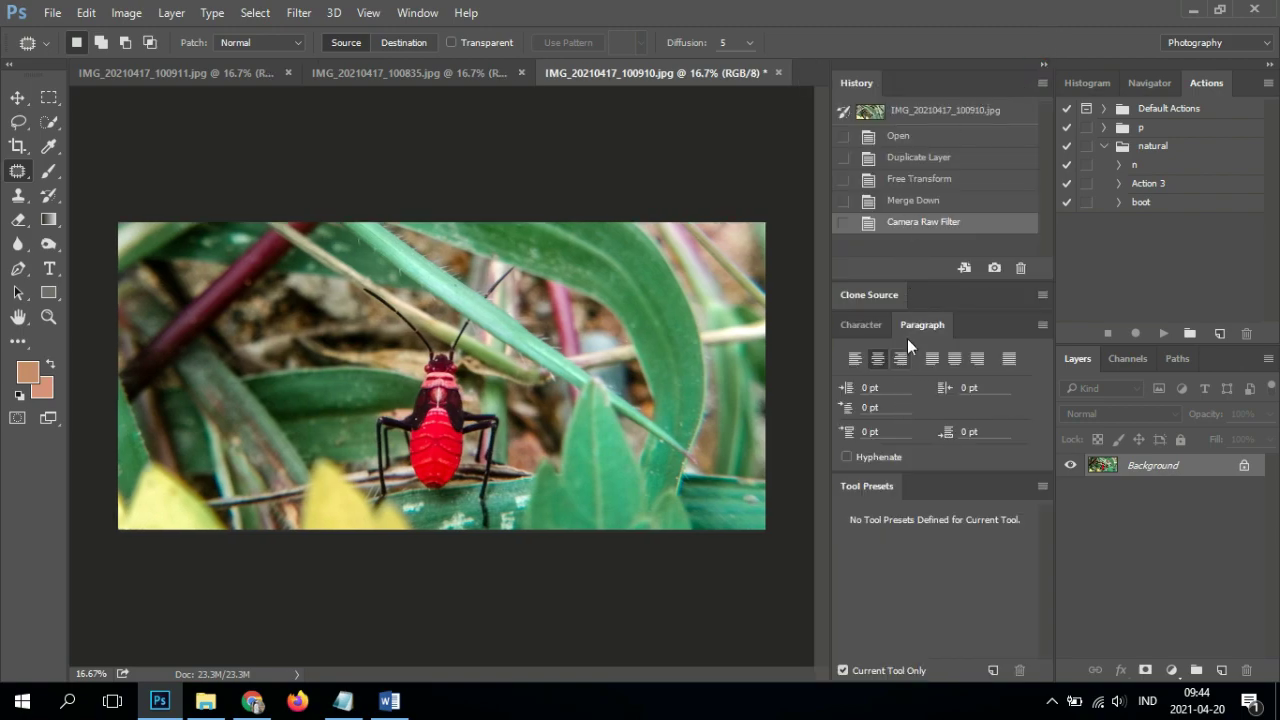
left_click(924, 112)
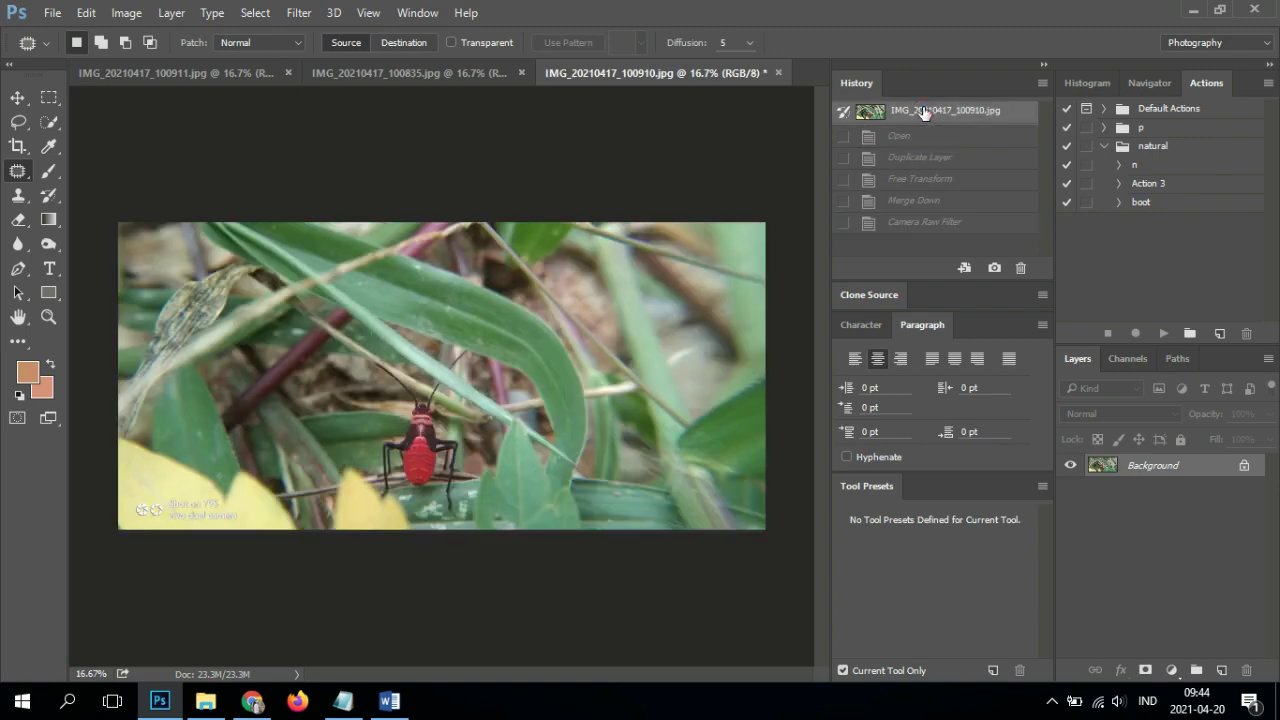
left_click(910, 222)
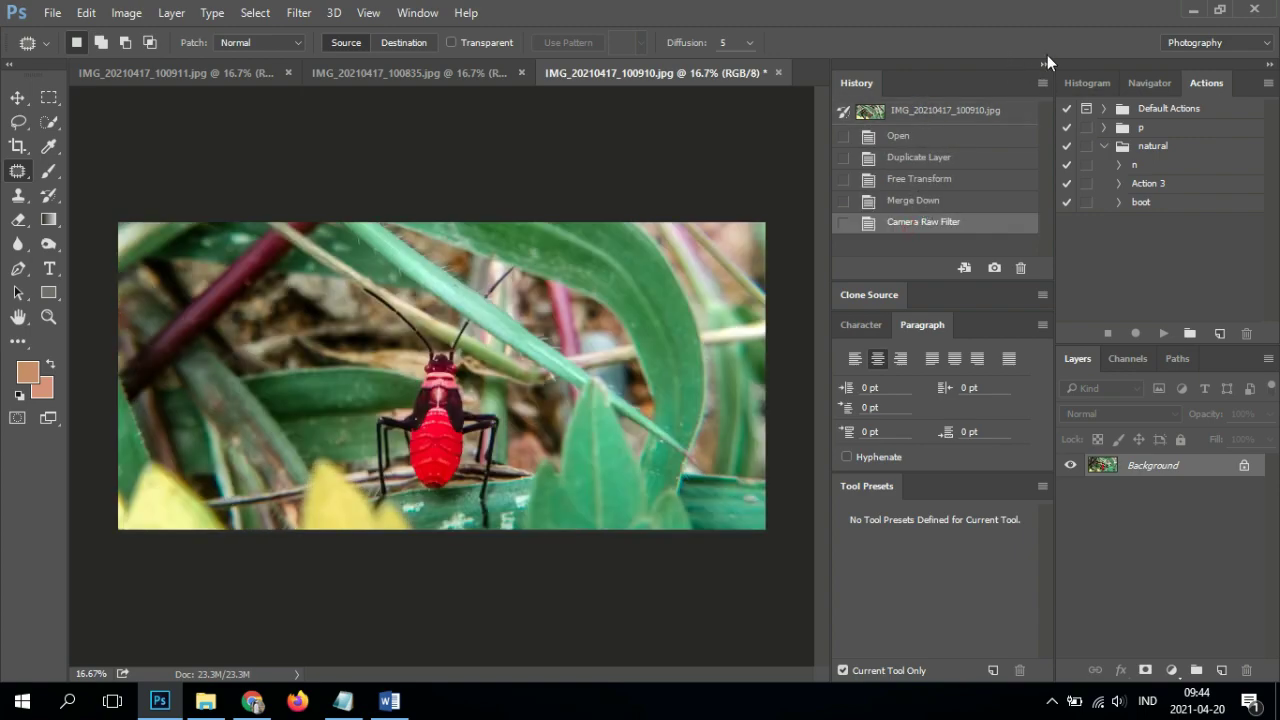
left_click(1043, 67)
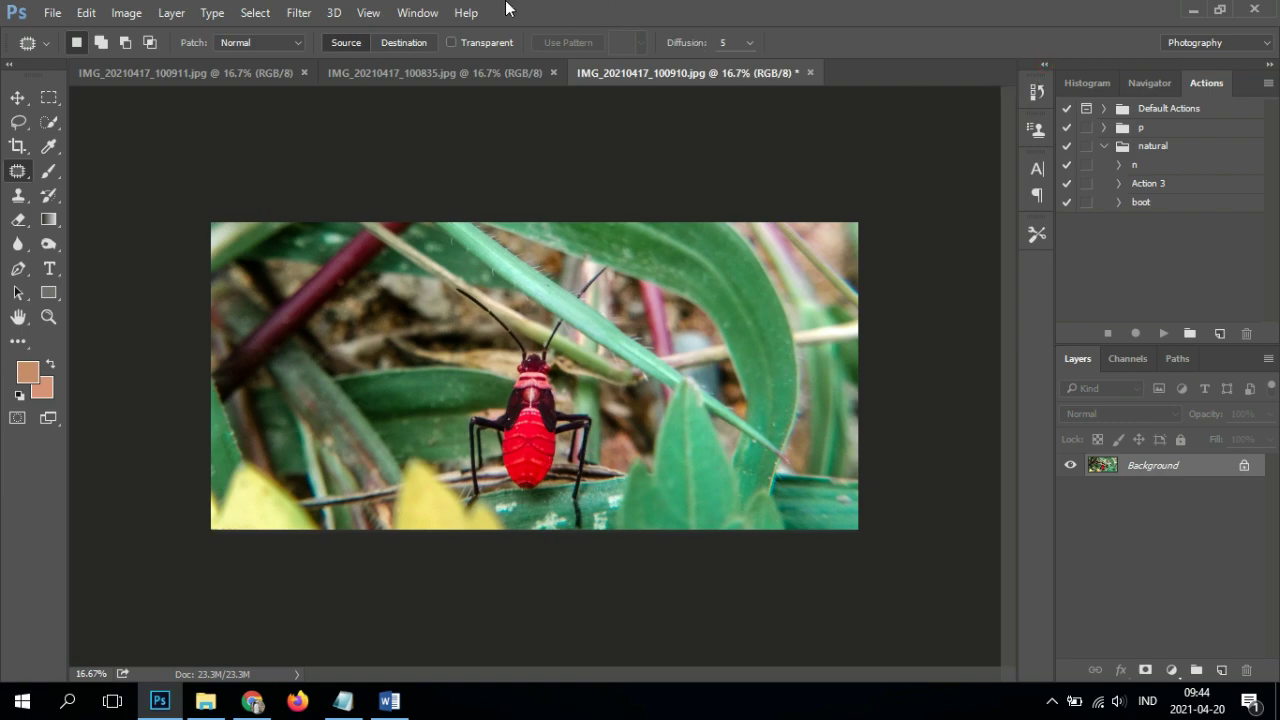
left_click(405, 13)
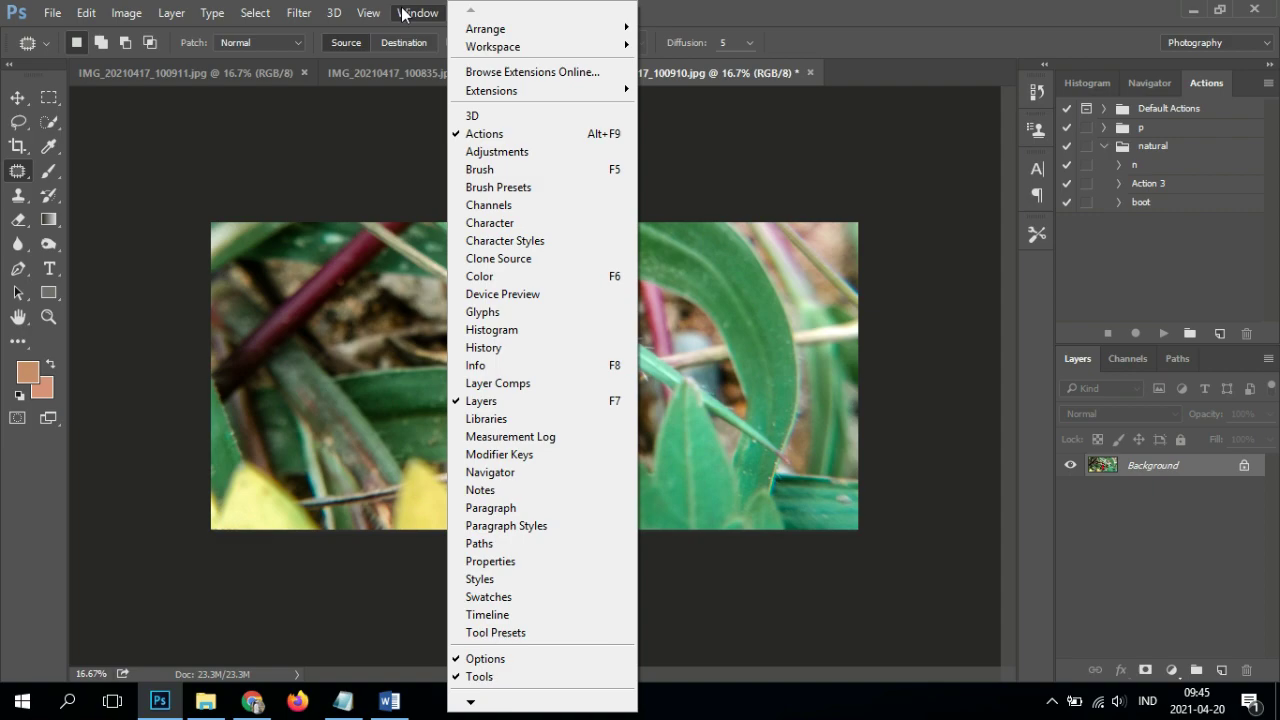
Step: In Image Size, set Resolution to 300 pixels/inch and Width to 24 inches
left_click(843, 8)
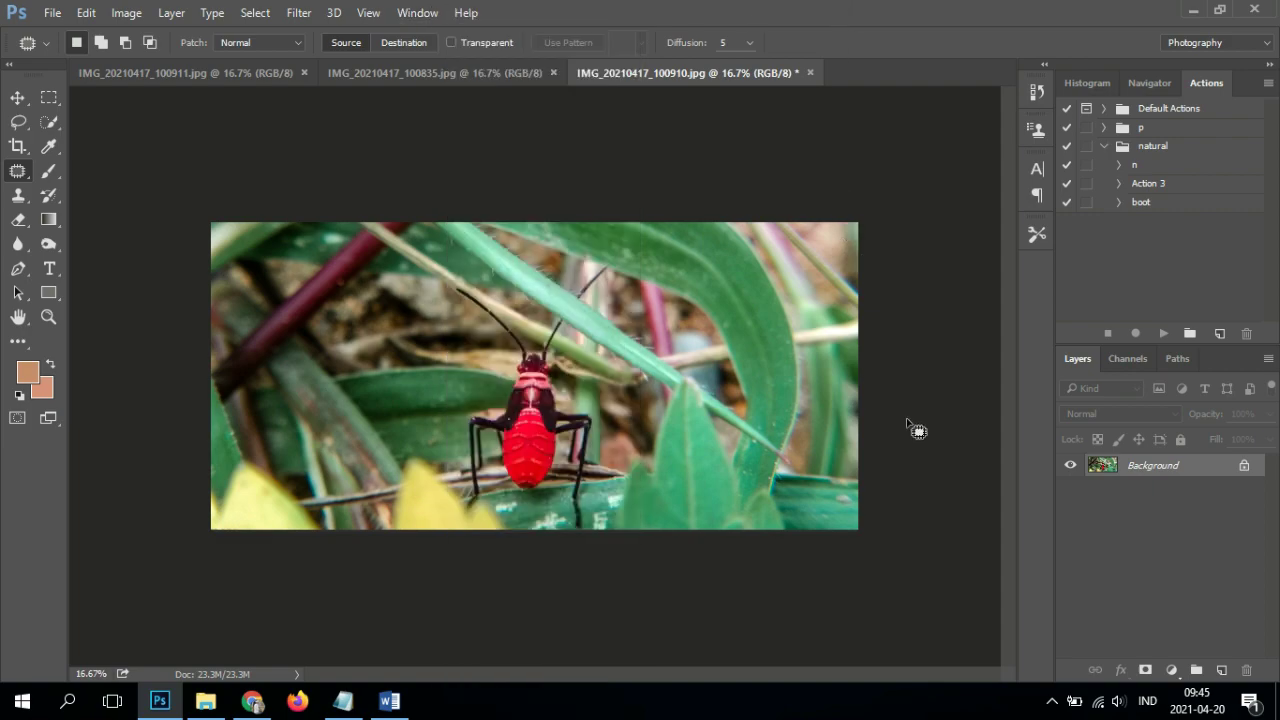
left_click(136, 10)
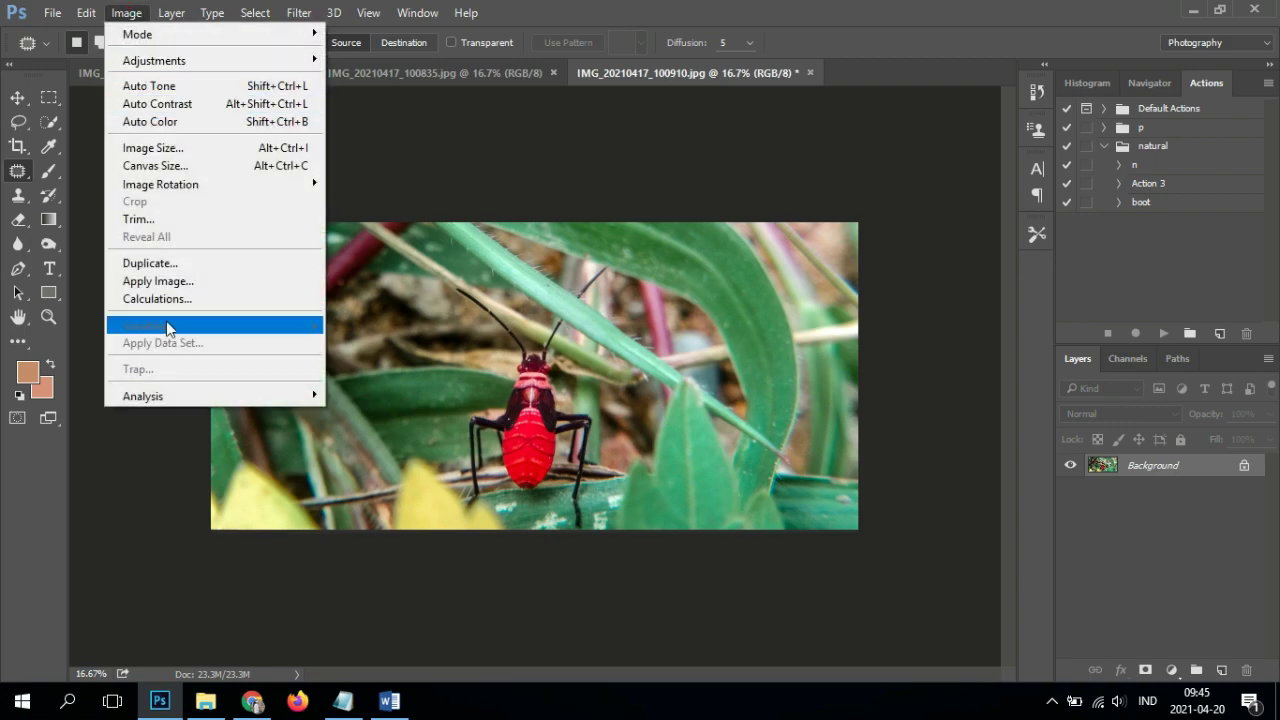
left_click(183, 150)
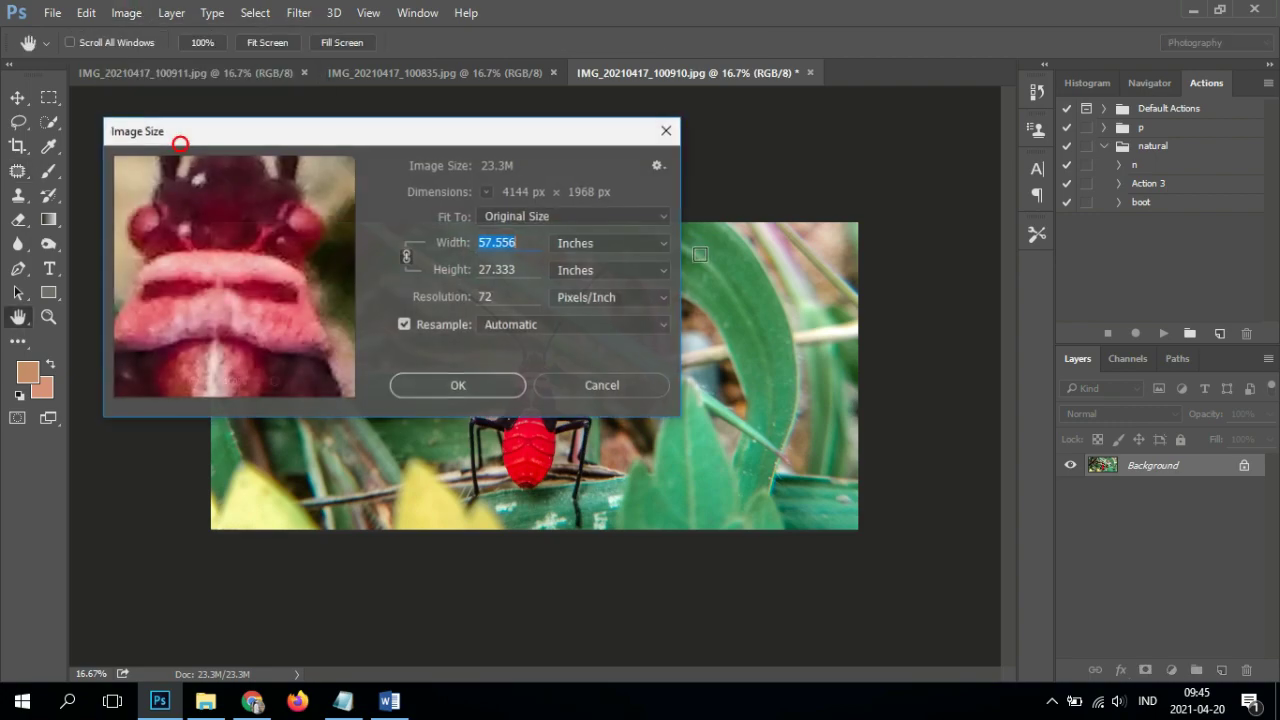
double_click(497, 298)
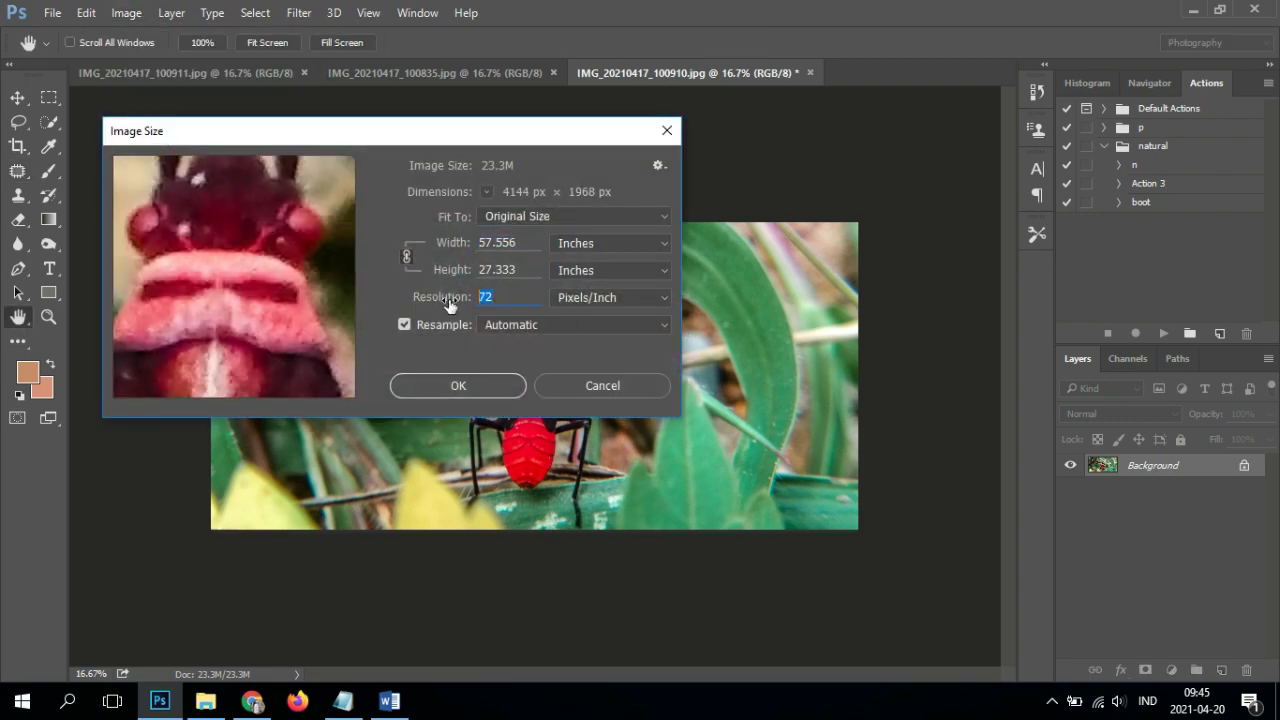
type("300")
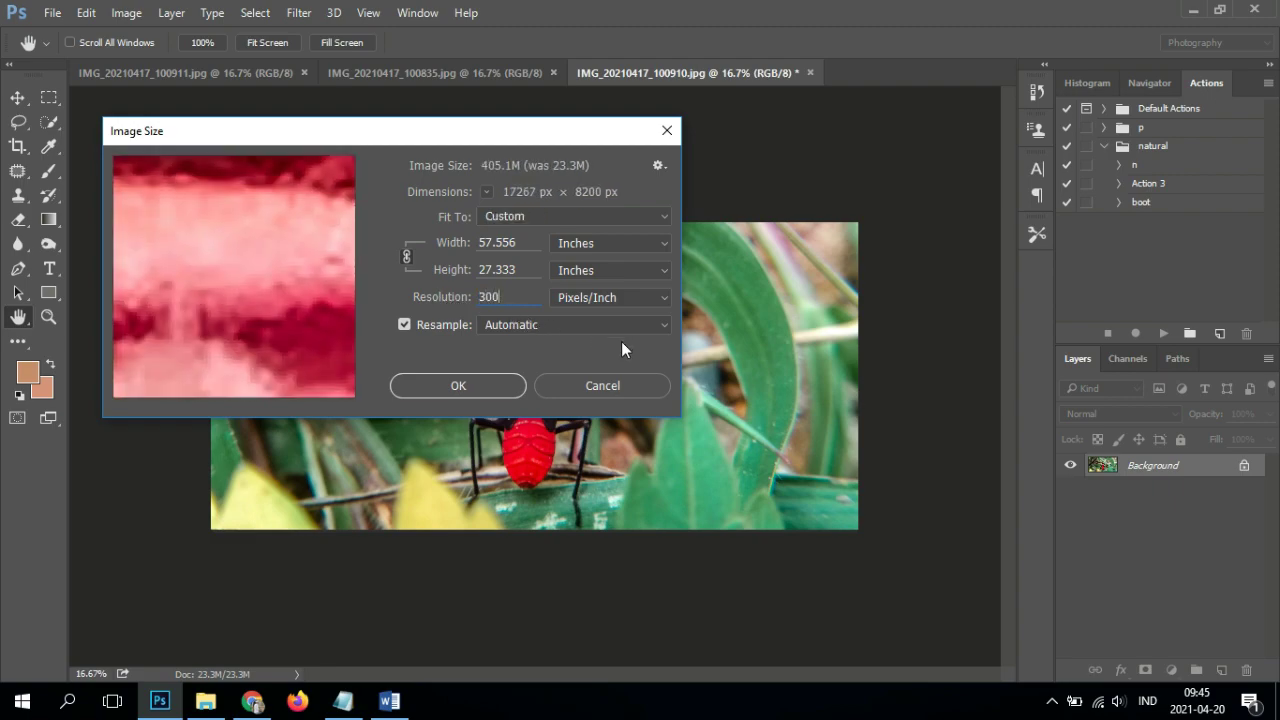
double_click(525, 242)
type("16")
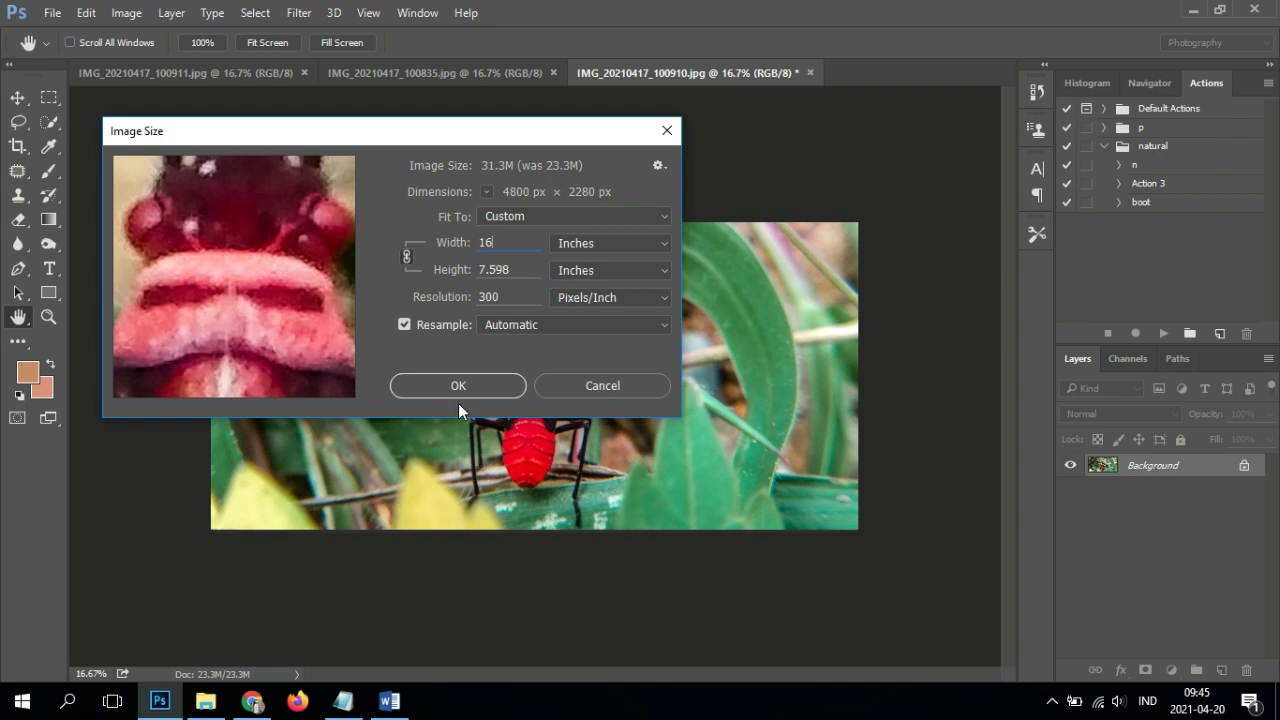
double_click(488, 242)
type("2")
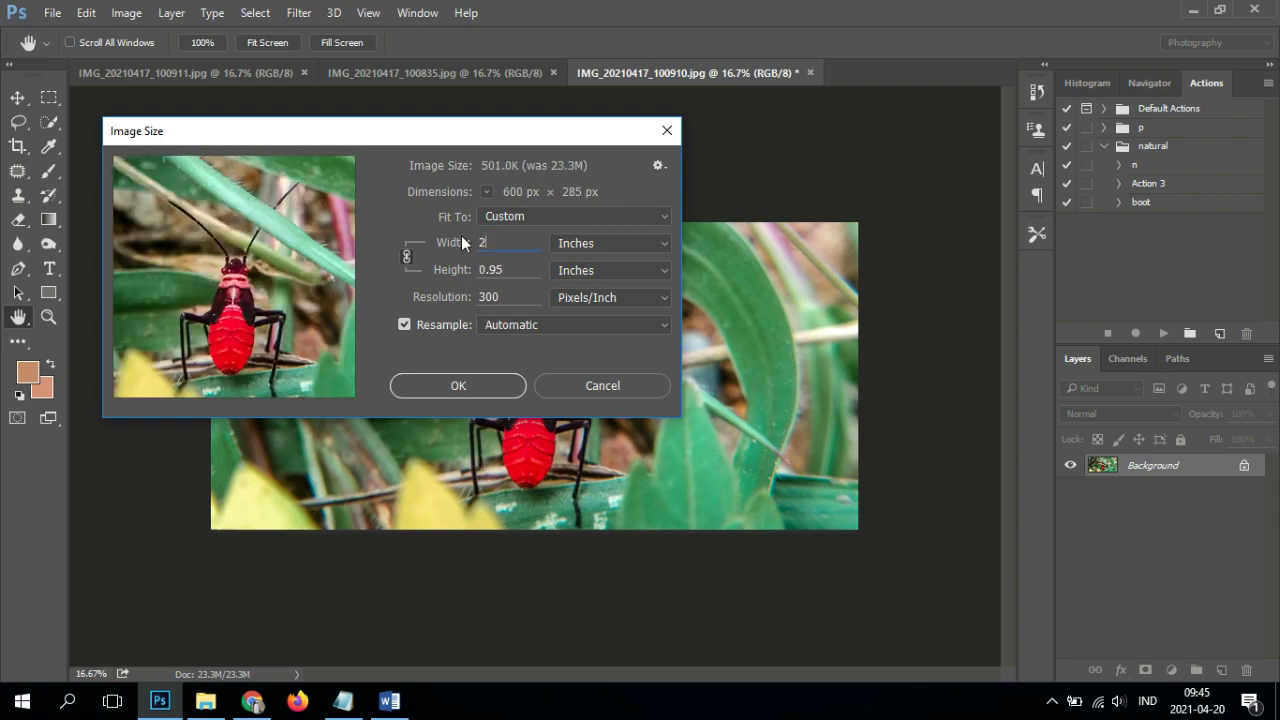
type("4")
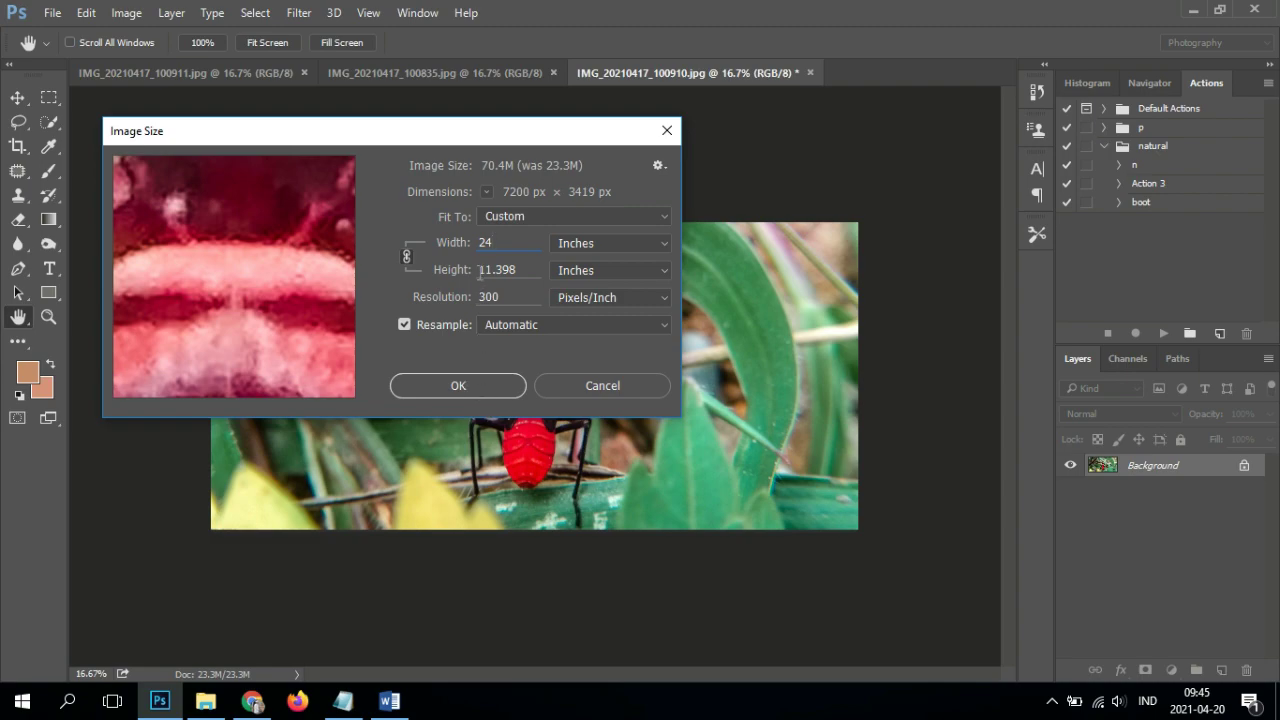
Step: Apply the 7200 × 3419 px enlargement, view the whole photo, and open the File menu
left_click(479, 380)
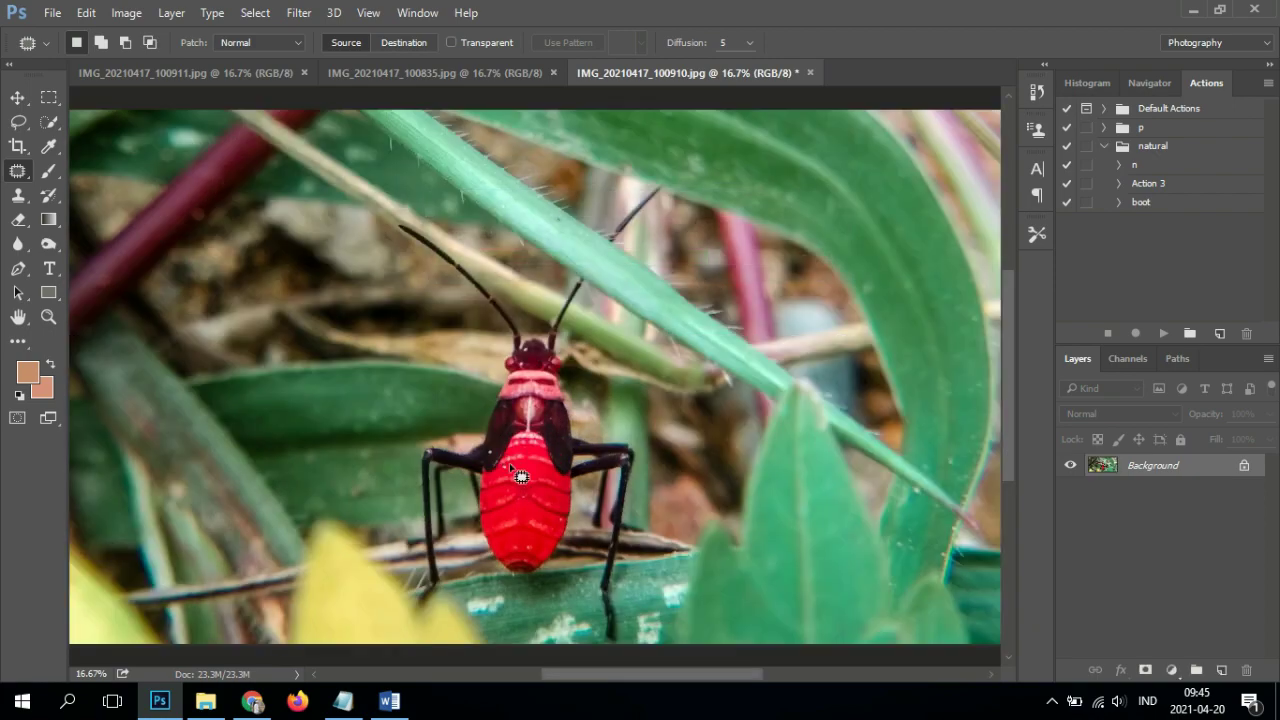
key("ctrl+minus")
key("ctrl+0")
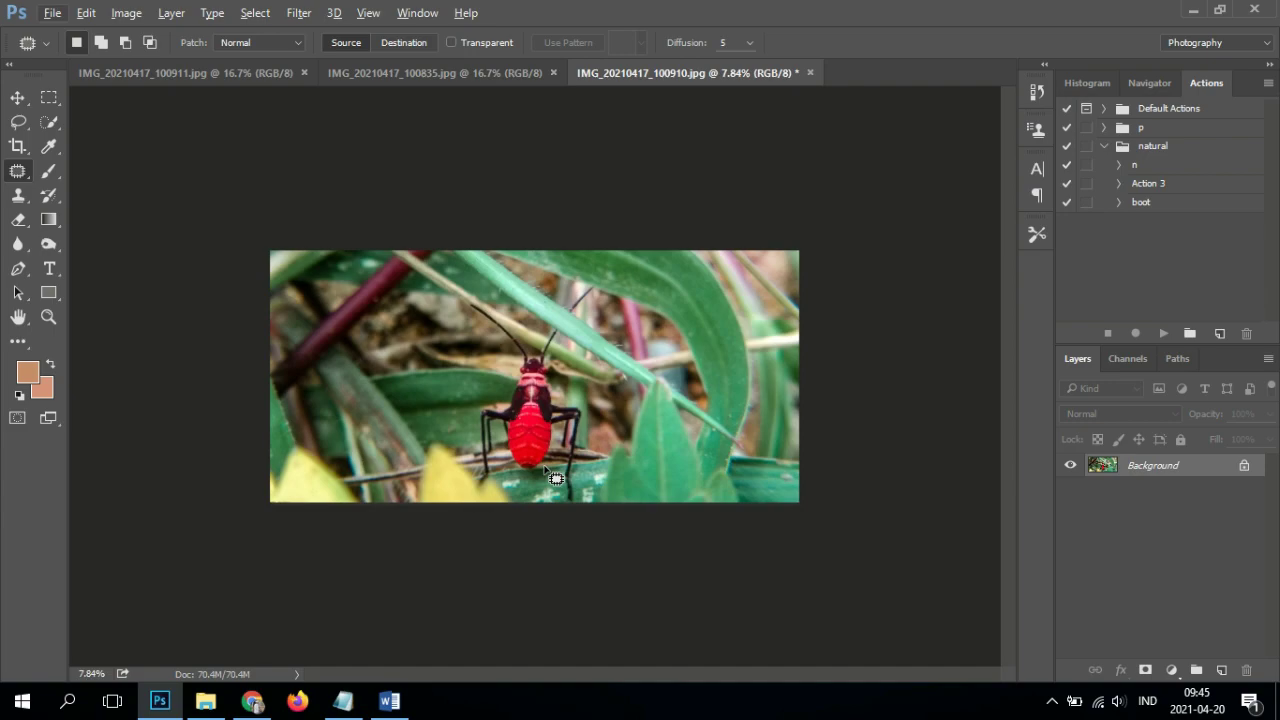
scroll(558, 478, "up", 1)
scroll(558, 478, "down", 2)
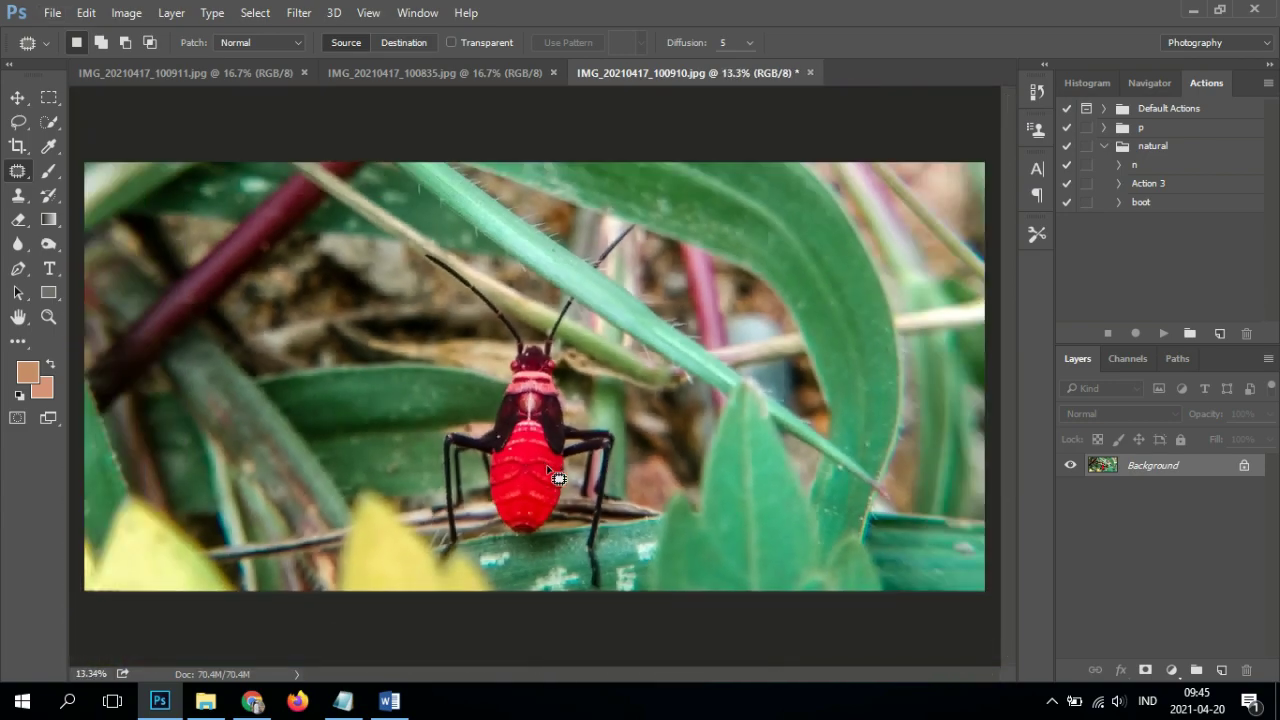
scroll(558, 478, "down", 2)
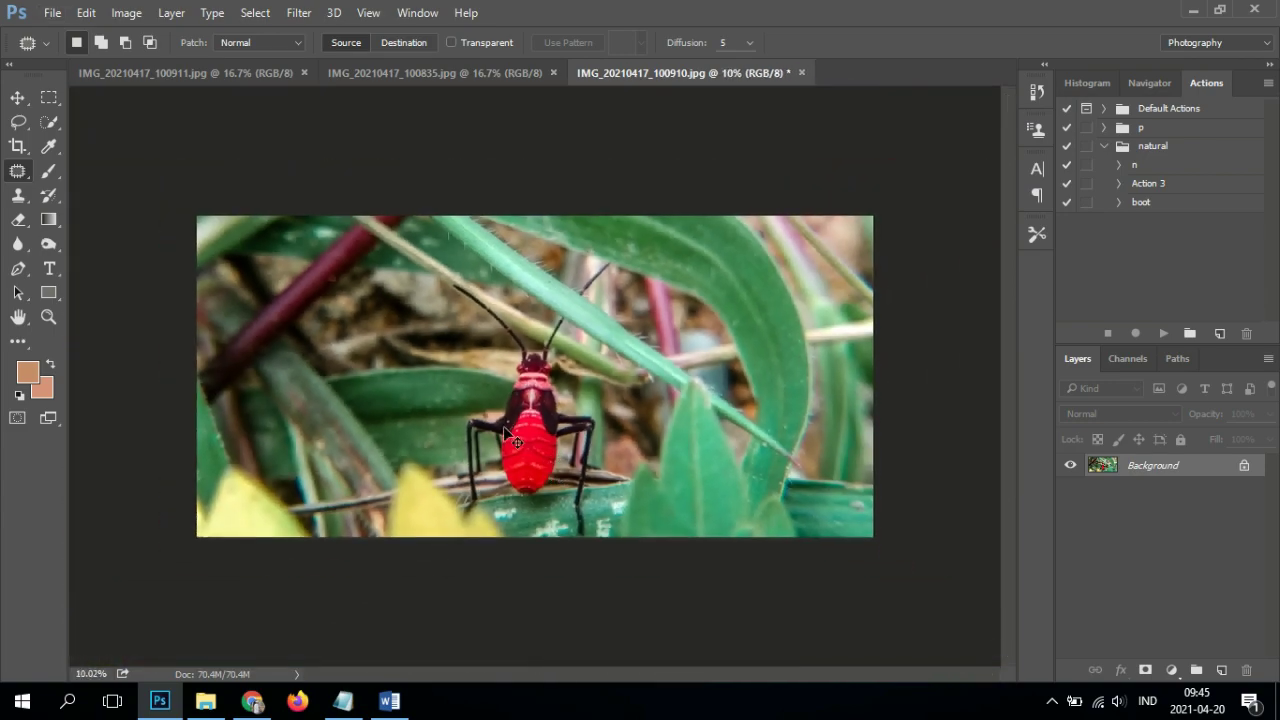
left_click(60, 12)
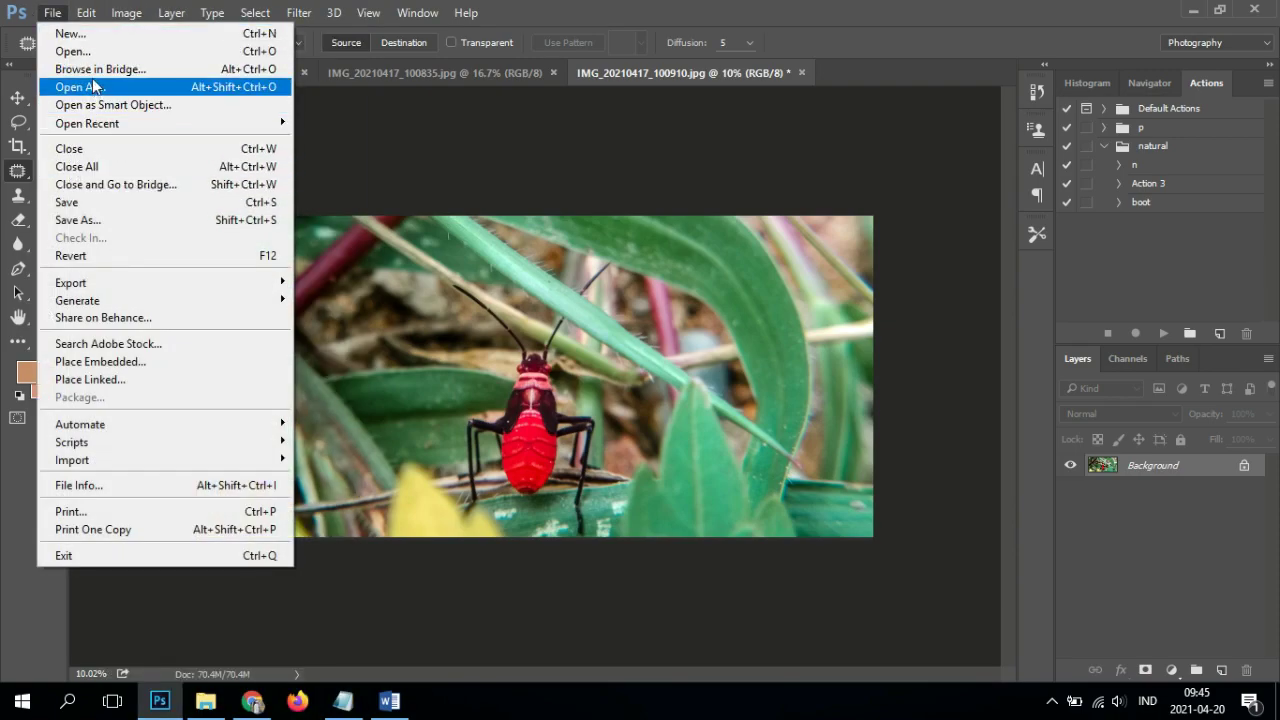
mouse_move(71, 283)
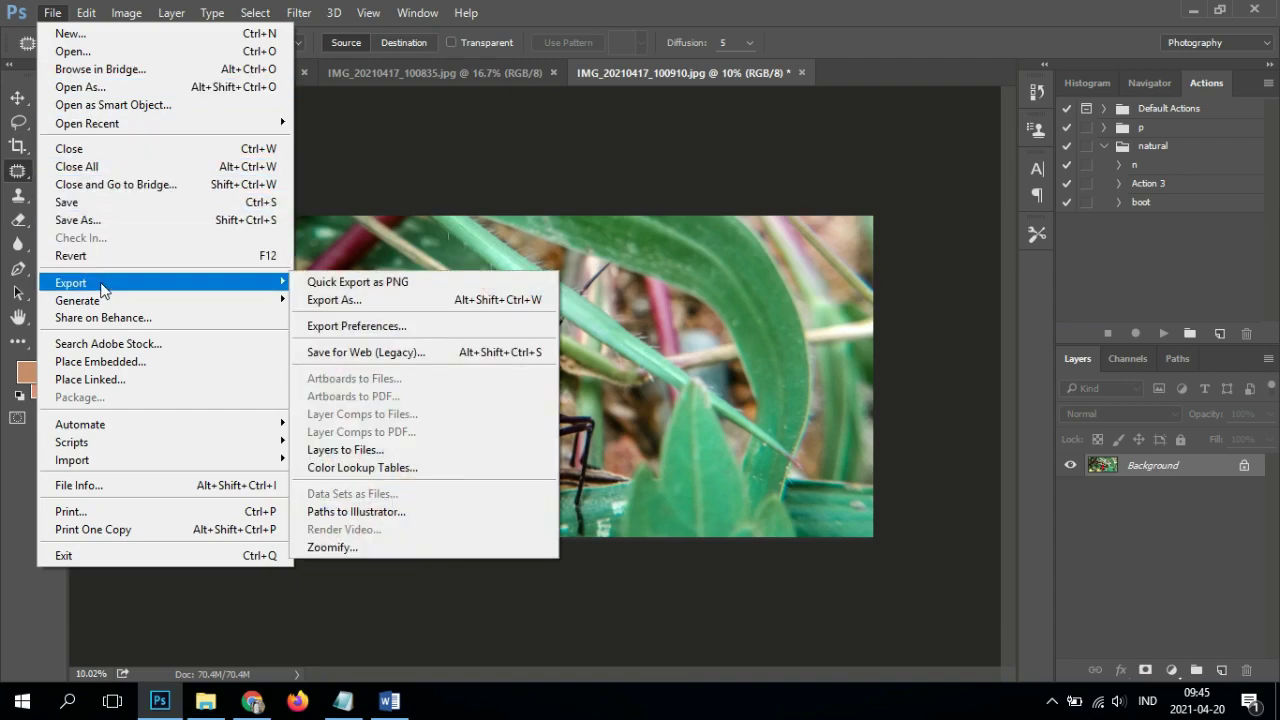
Step: Set up Export As with JPG format, 100% quality and full 7200 × 3419 size
left_click(341, 301)
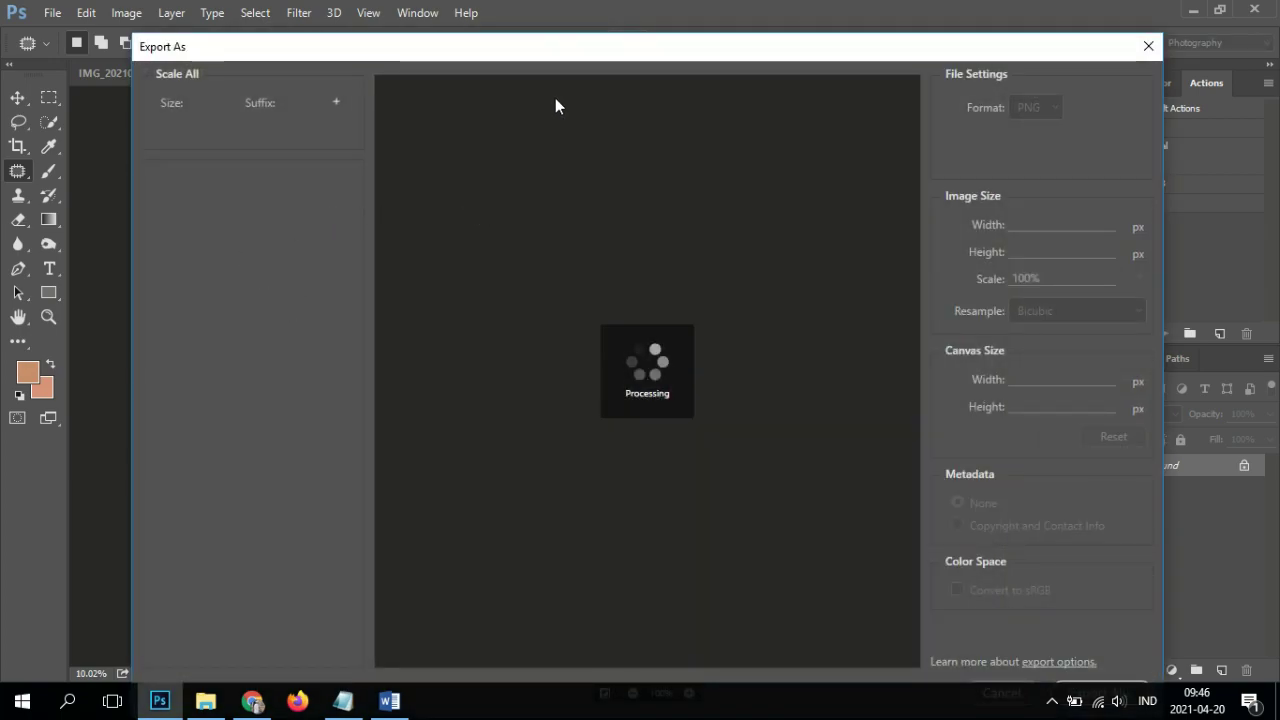
left_click_drag(566, 54, 523, 31)
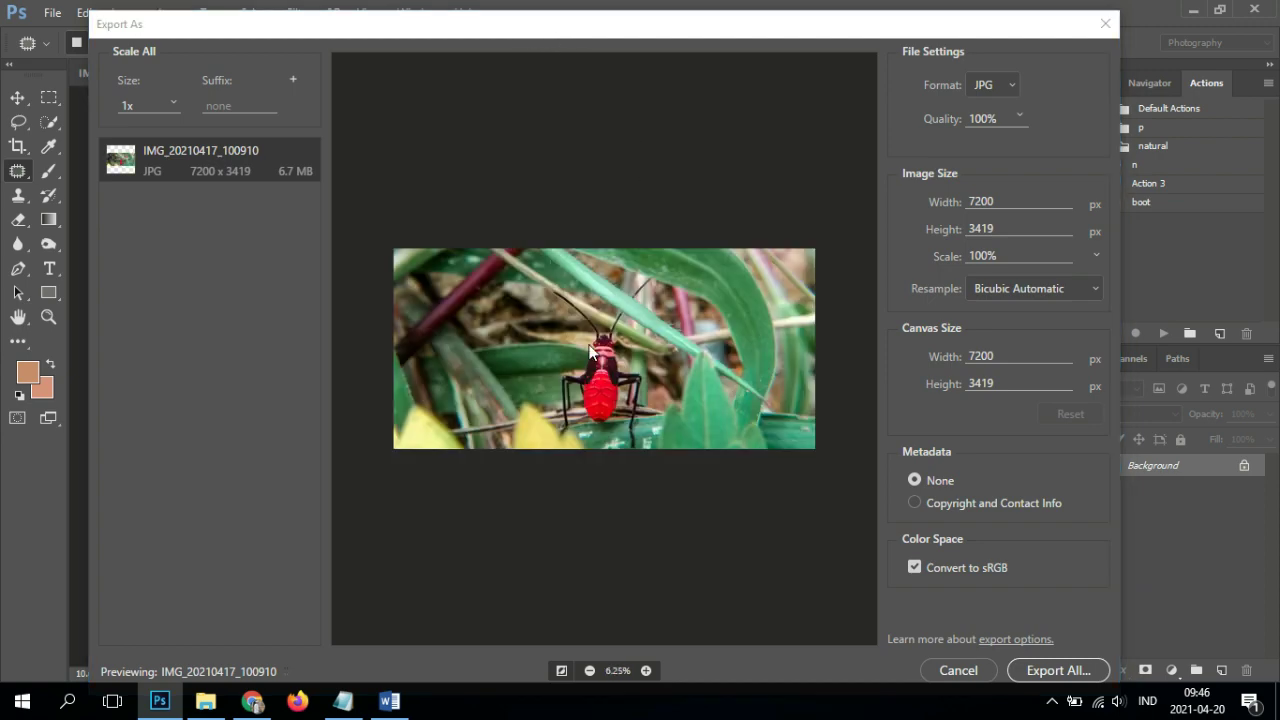
left_click(585, 324)
Step: Export to Pictures and try a new 'macro' folder, declining the merge with the existing MACRO
left_click(1064, 675)
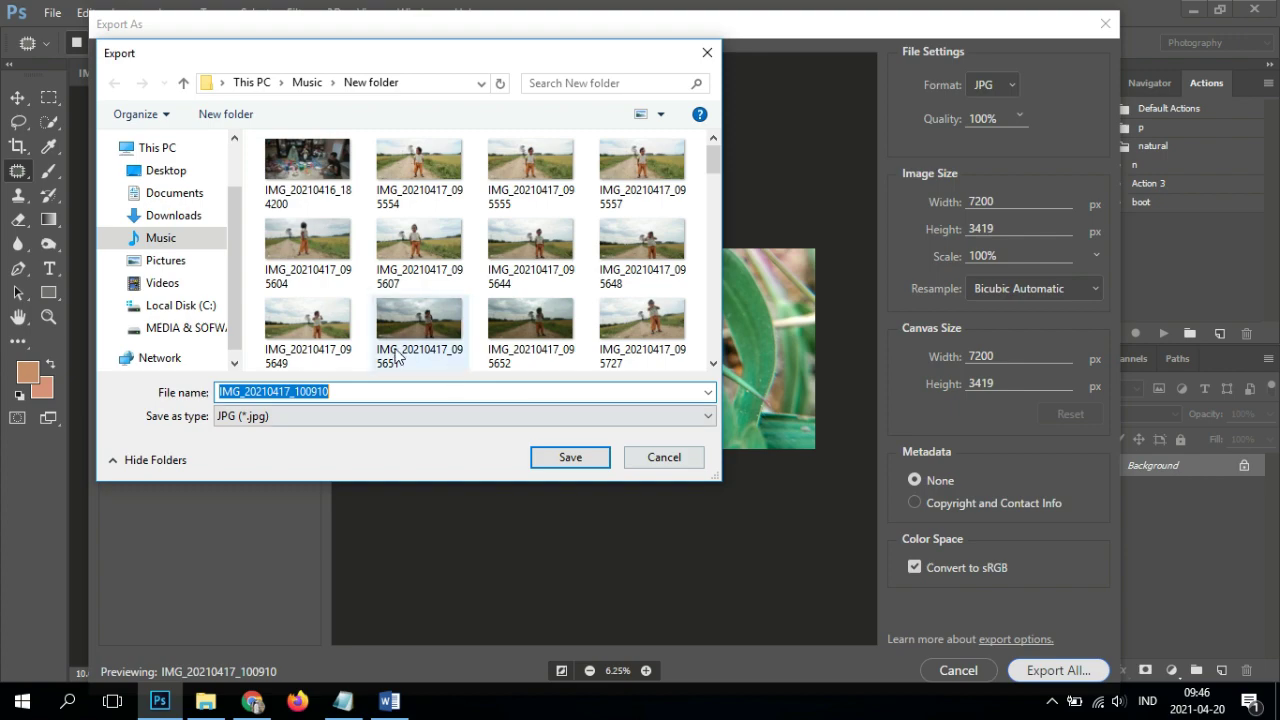
left_click(160, 259)
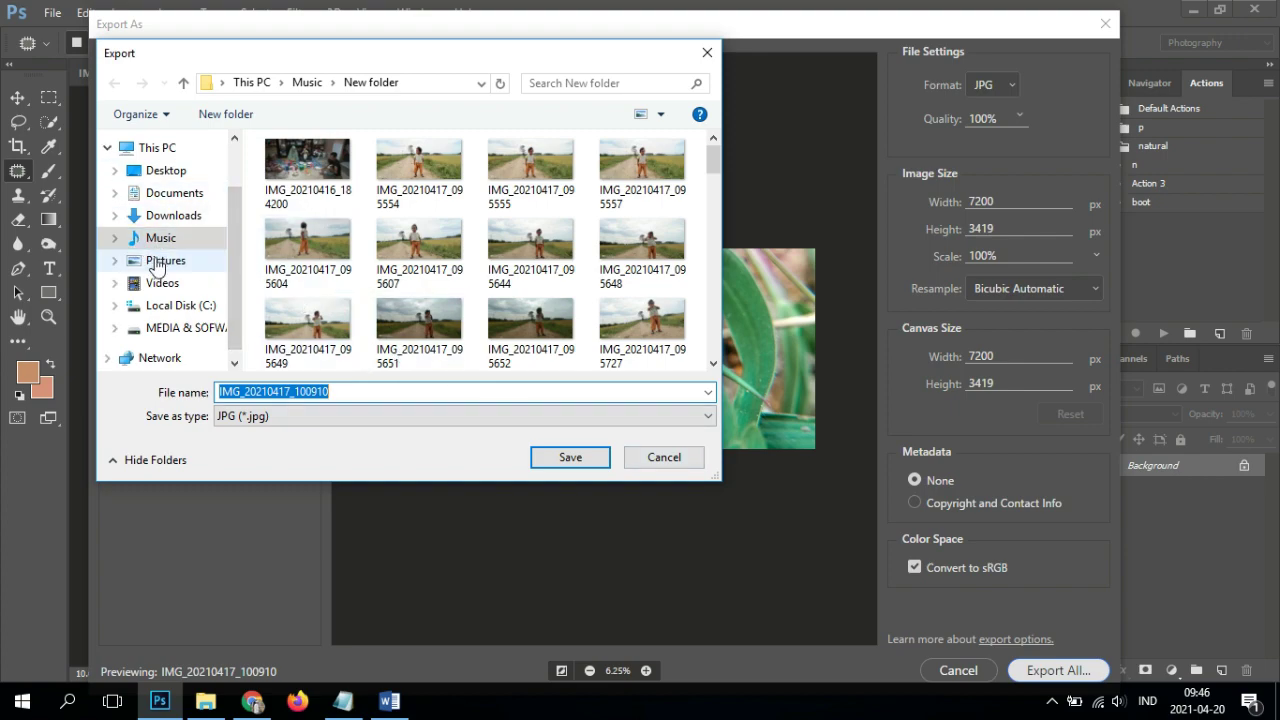
left_click(214, 117)
type("ma")
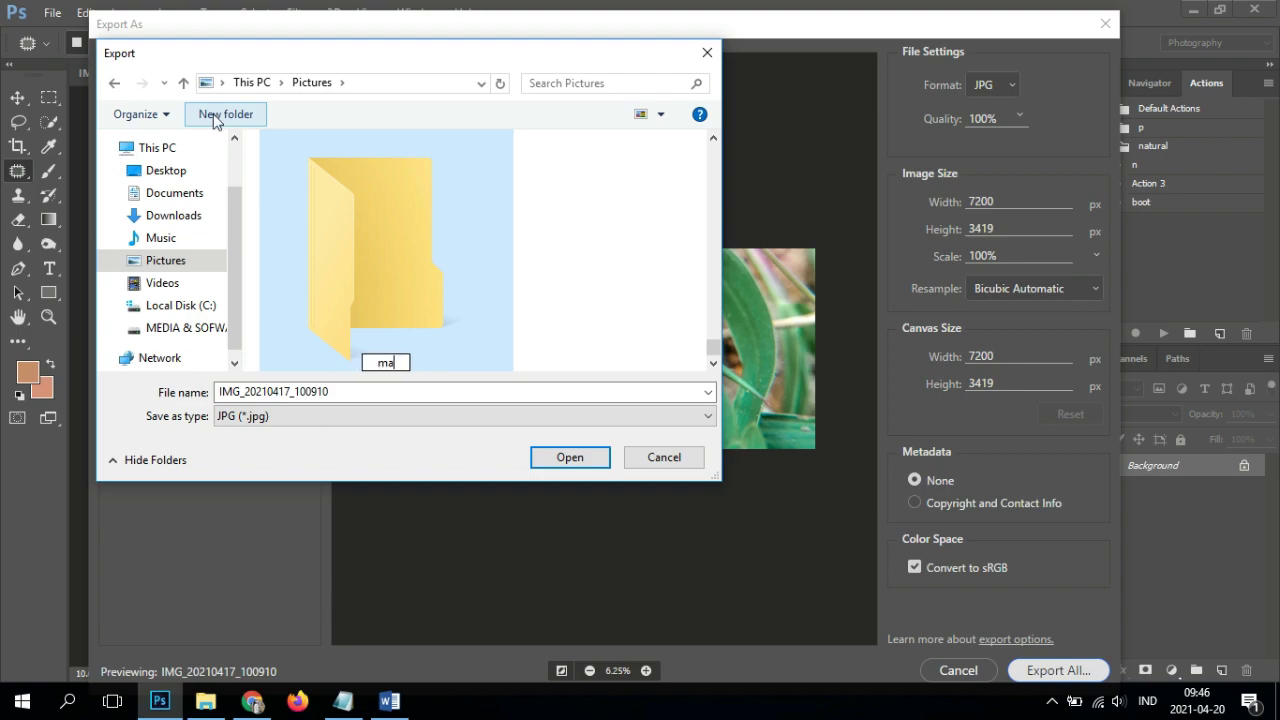
type("cro")
key("Return")
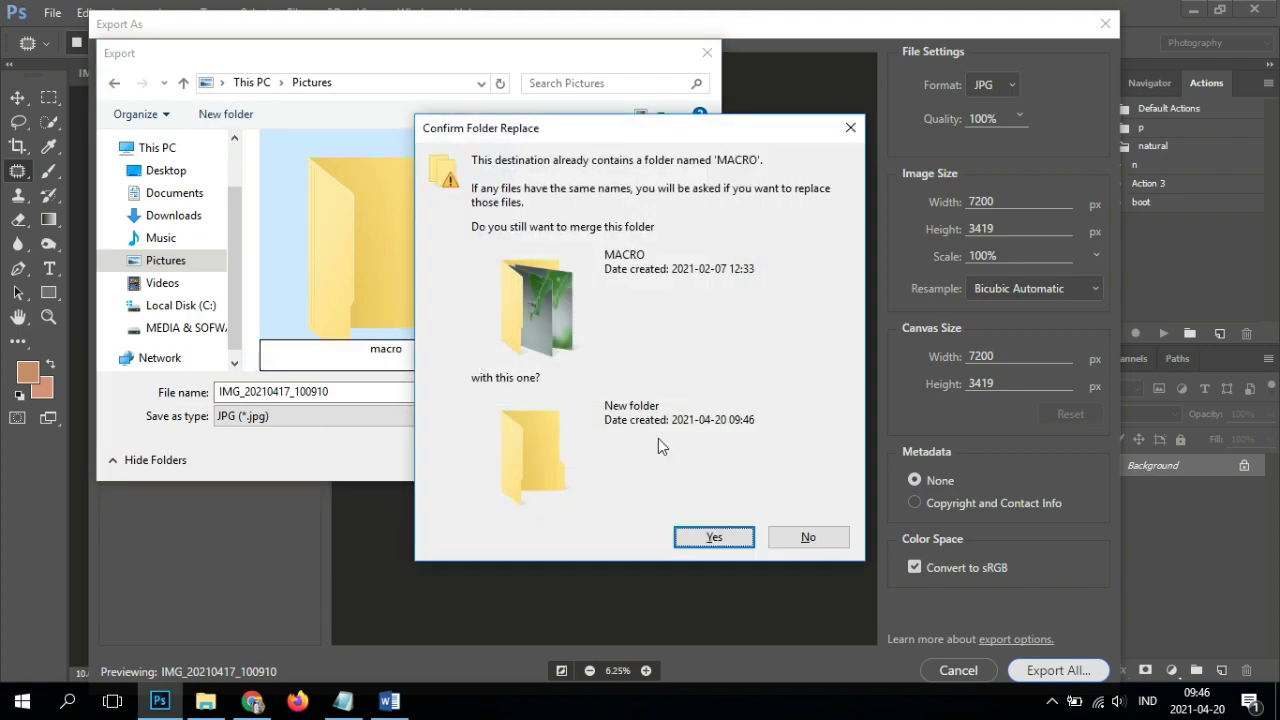
left_click(806, 538)
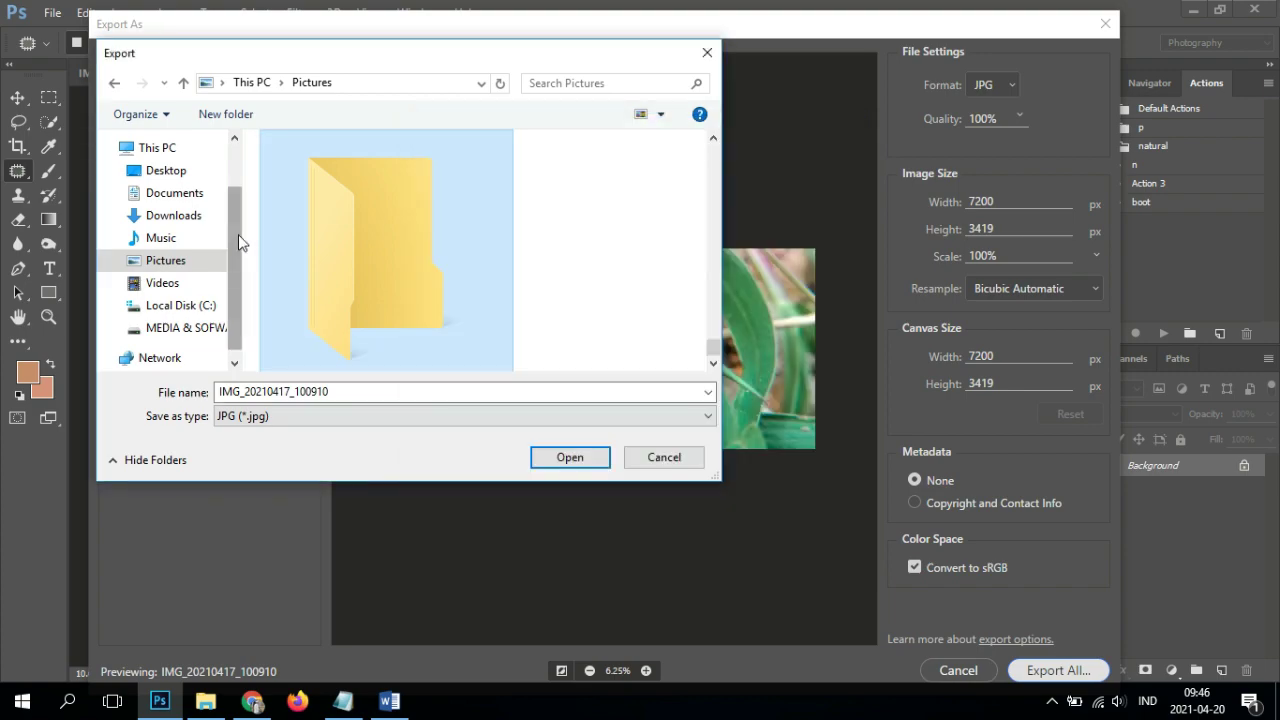
Step: Create an 'edit macro' folder in Pictures, save the JPEG there, and open it to check
left_click(228, 116)
type("edit")
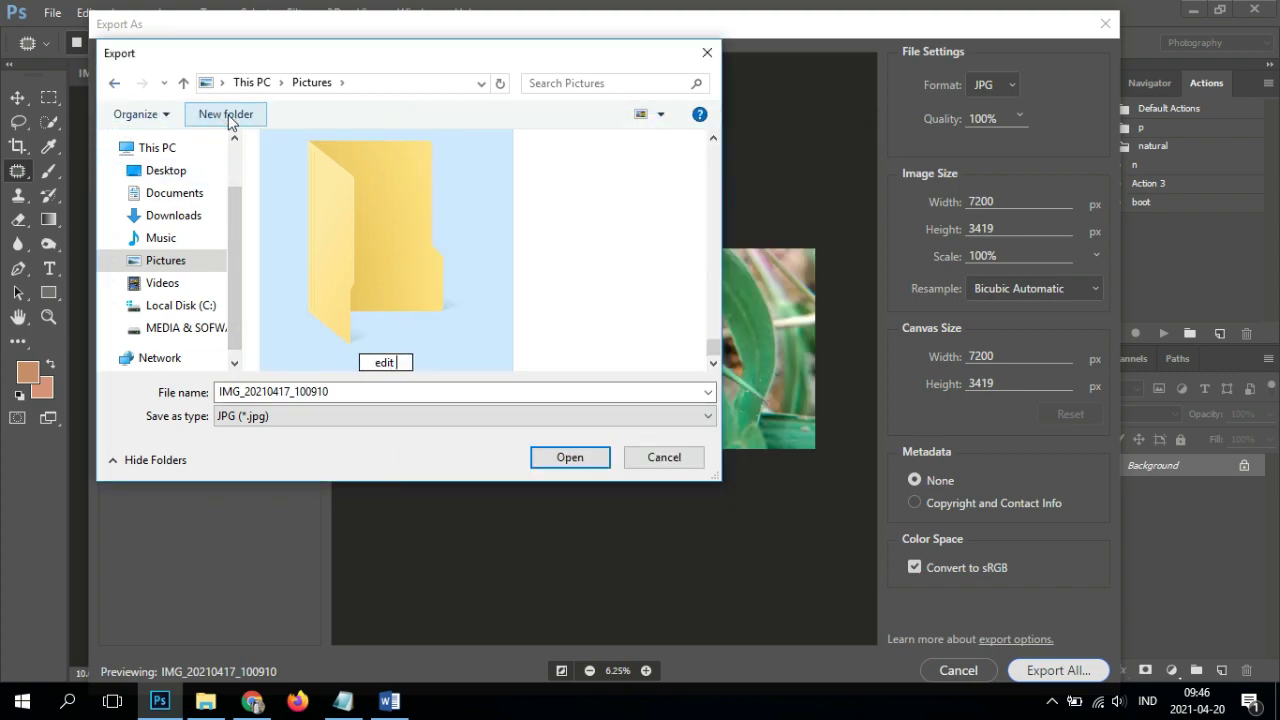
type(" macro")
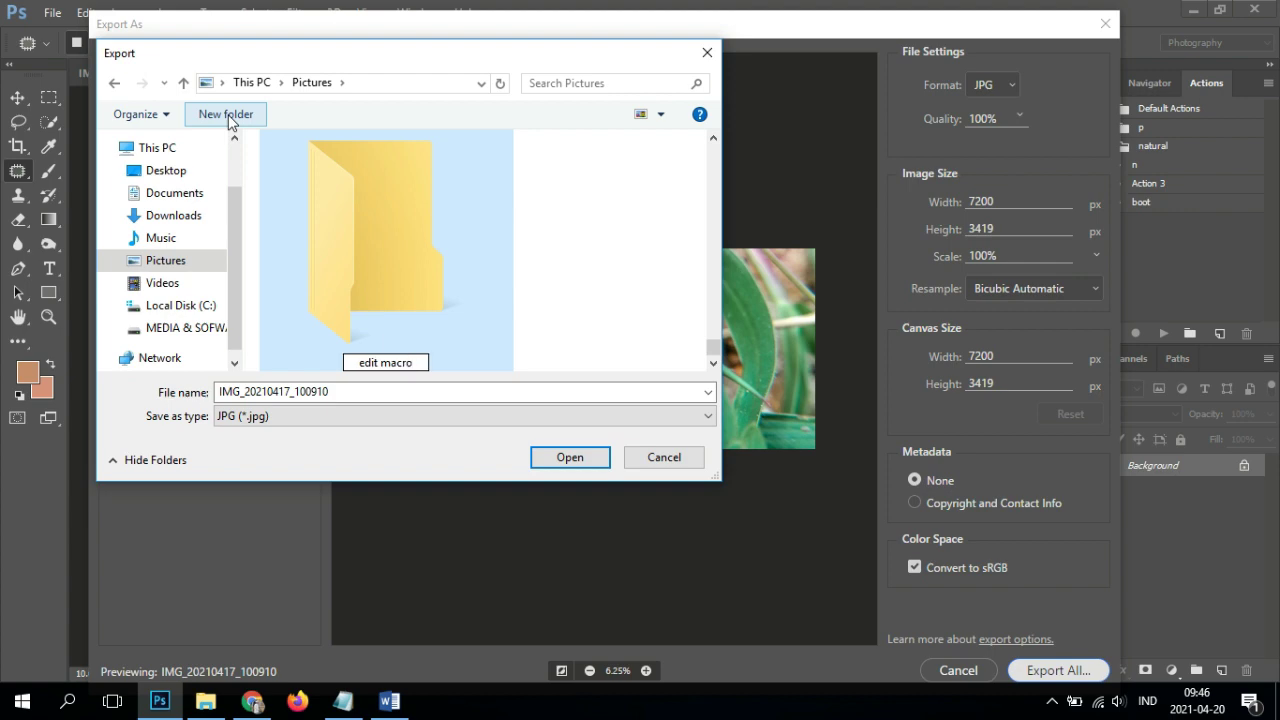
key("Return")
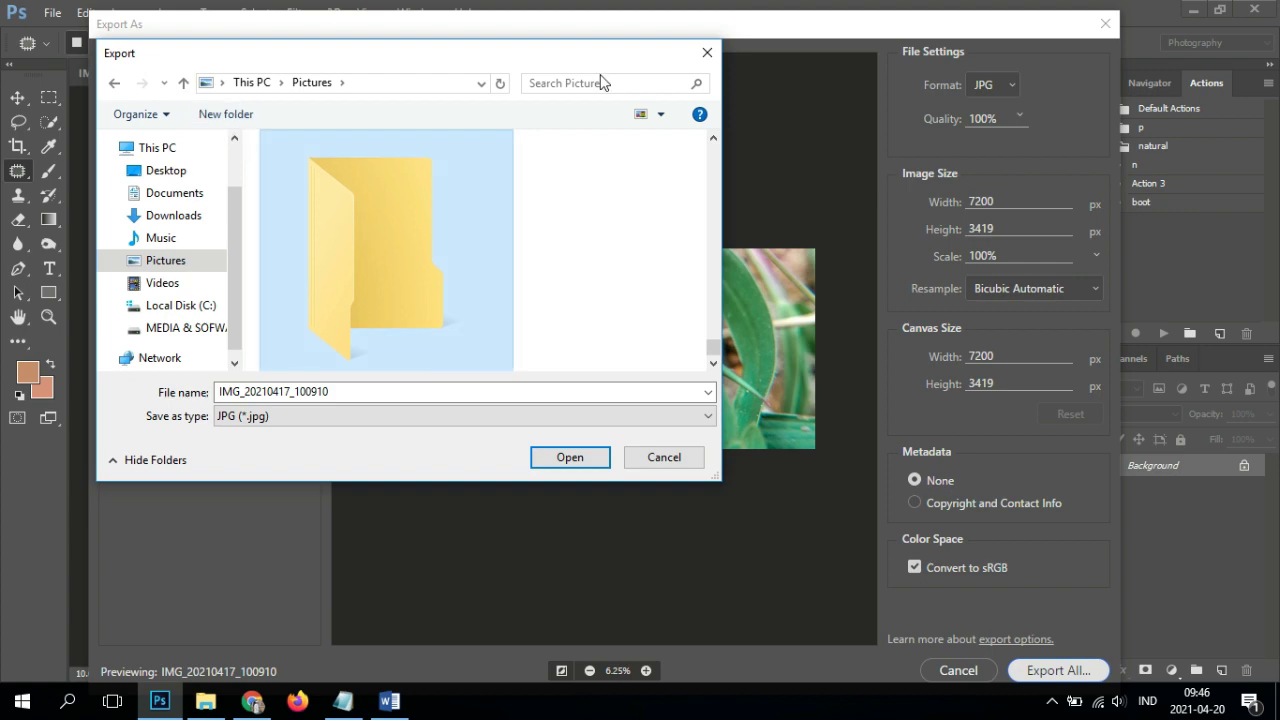
left_click(657, 114)
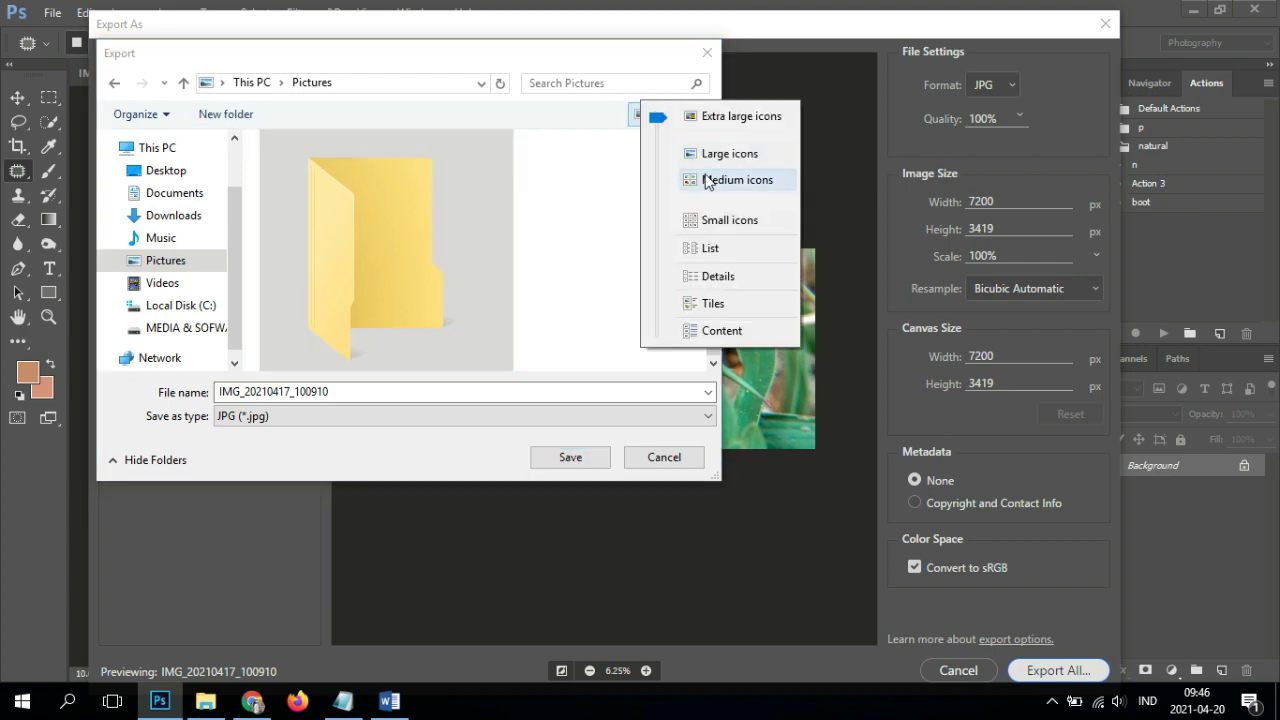
left_click(710, 154)
double_click(335, 355)
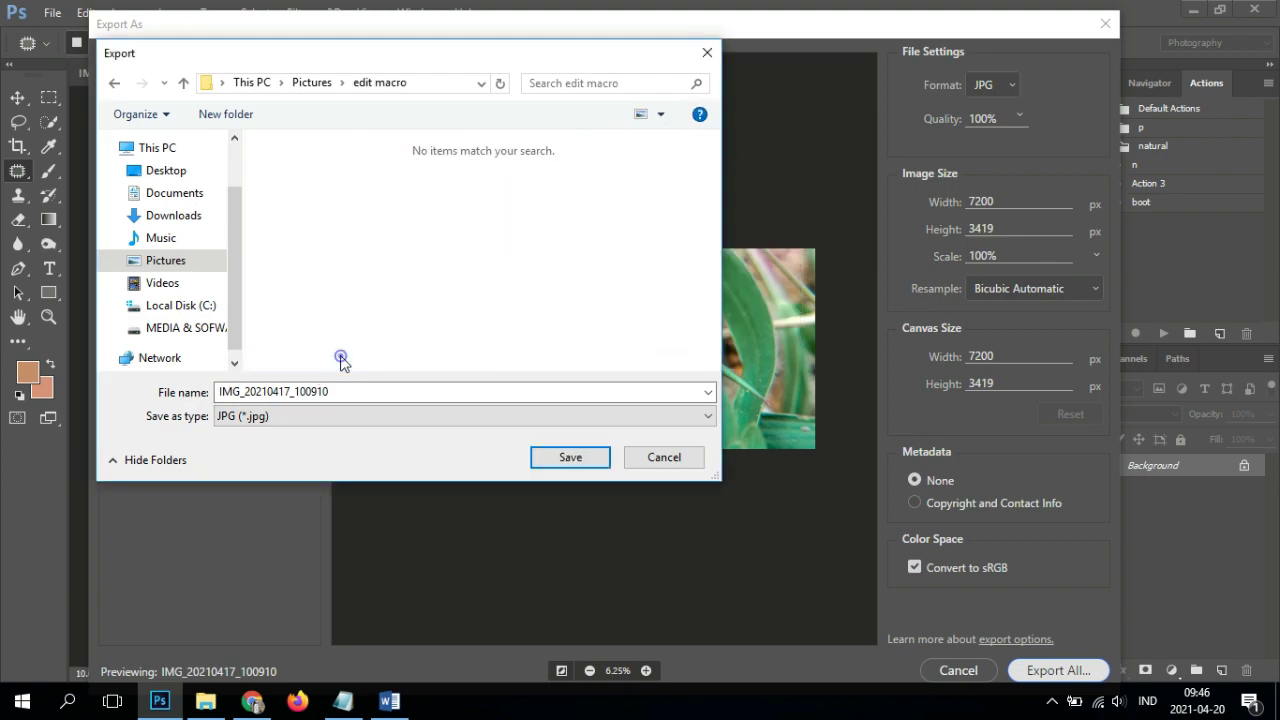
left_click(570, 458)
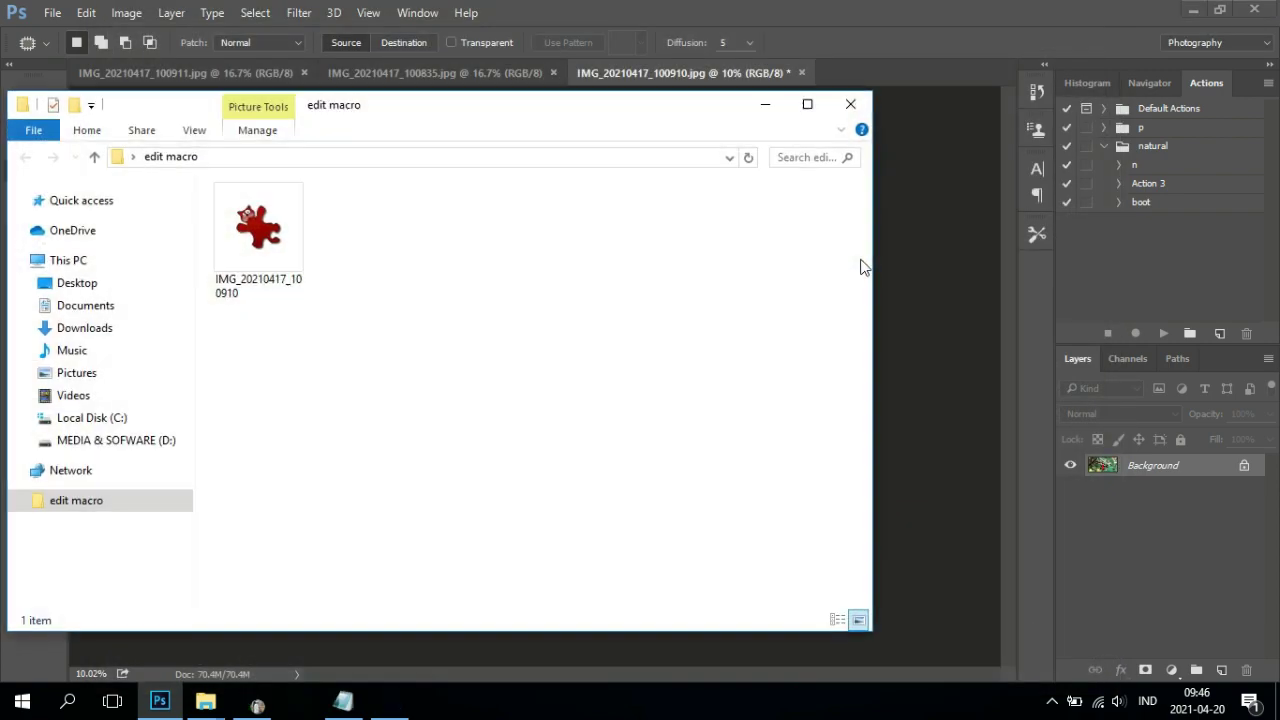
double_click(258, 235)
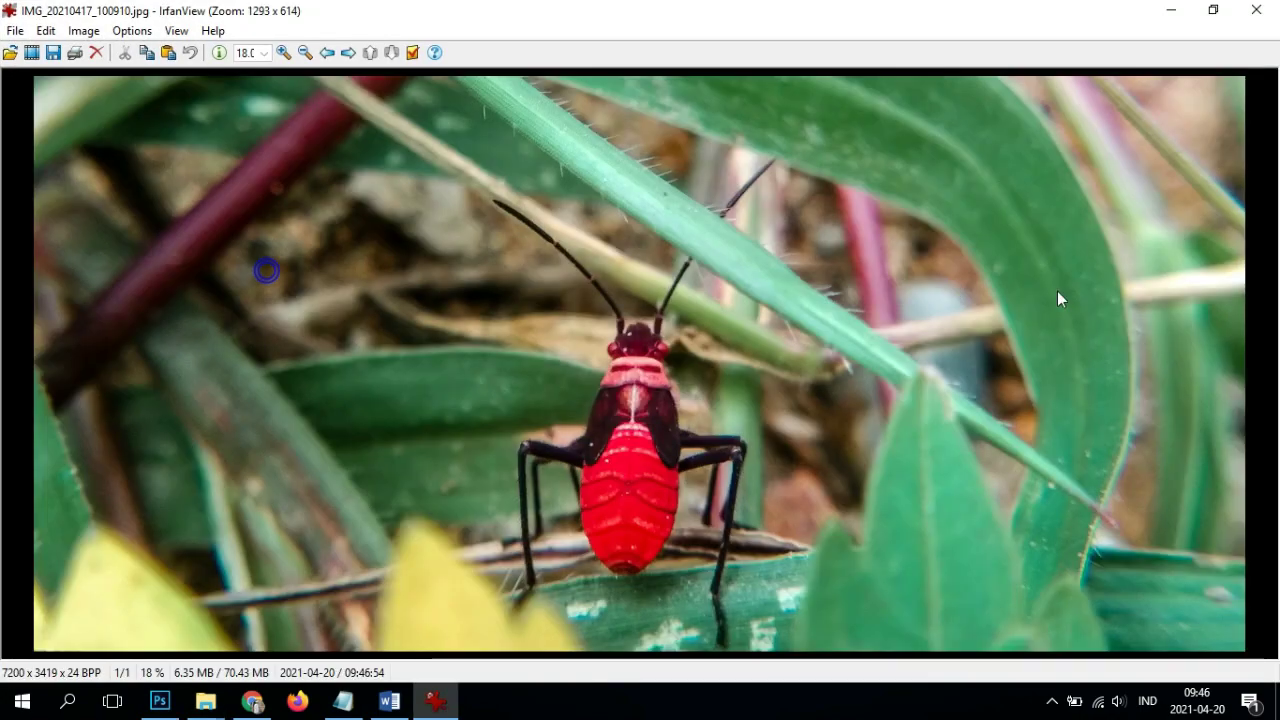
Step: Close IrfanView and minimize Explorer to return to Photoshop's IMG_20210417_100835 photo
left_click(1274, 12)
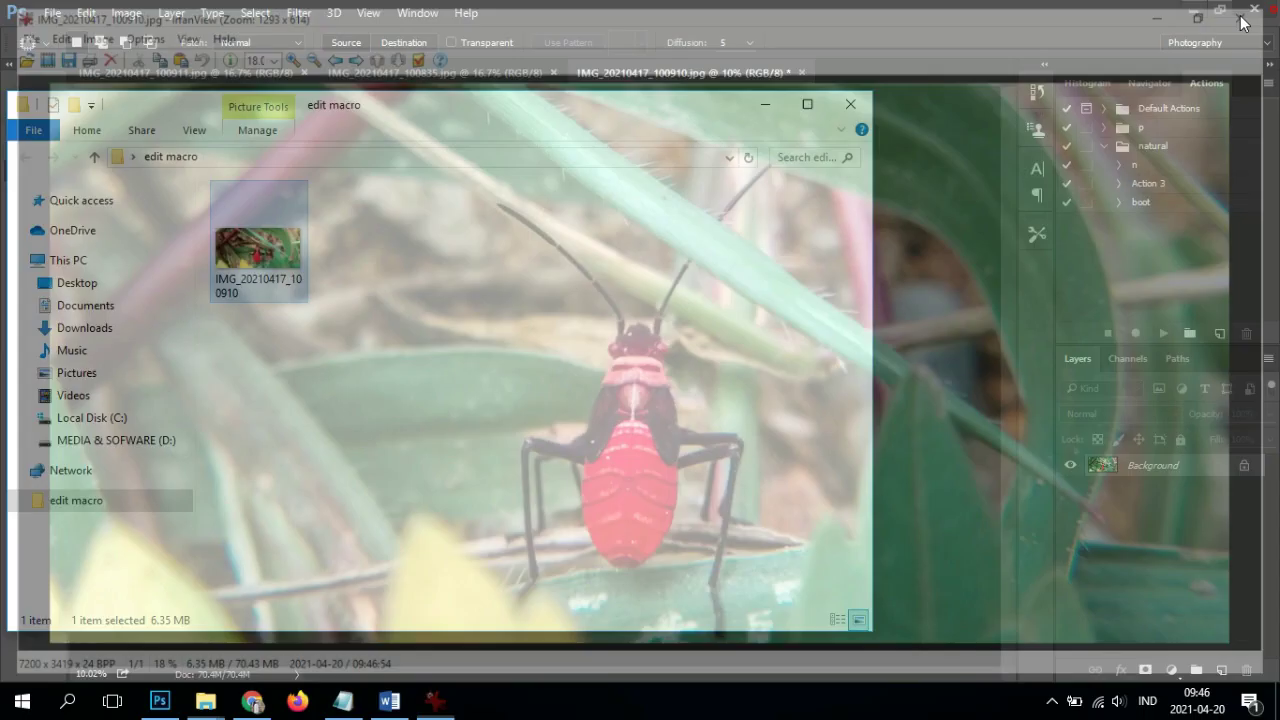
left_click(765, 106)
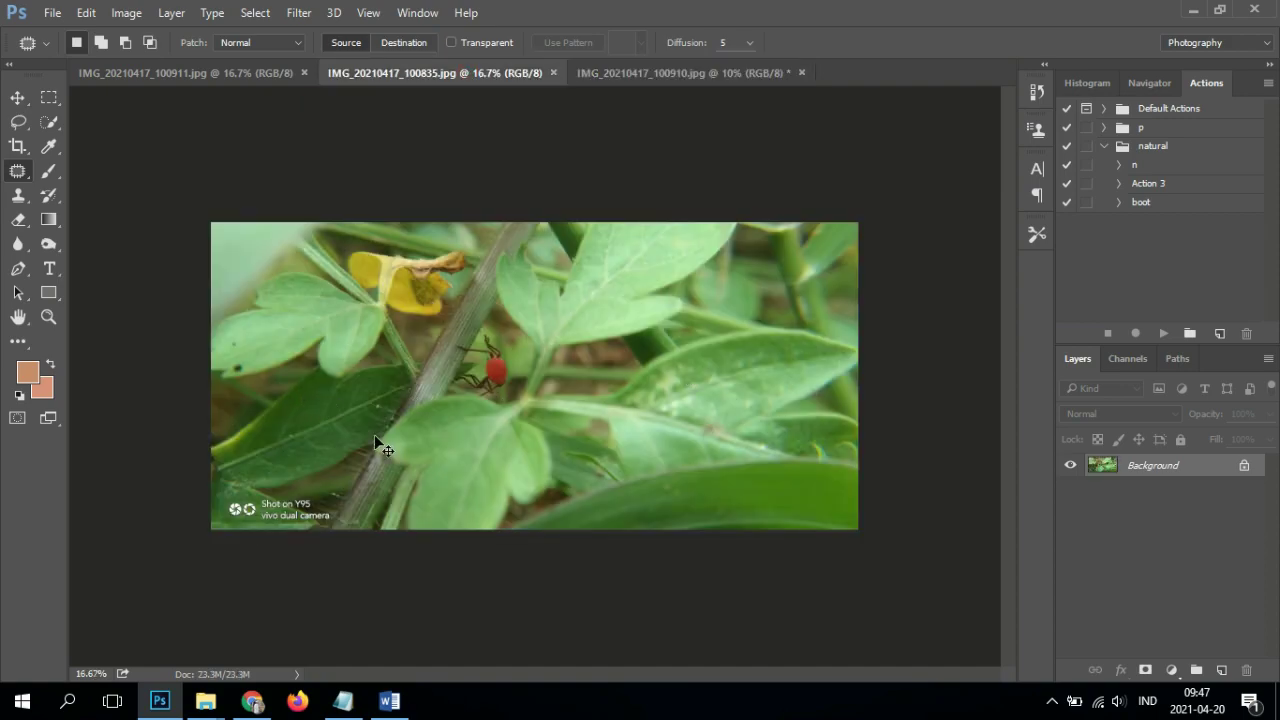
Step: Duplicate the photo to Layer 1 and scale it up to about 212%, committing the transform
key("ctrl+j")
key("ctrl+t")
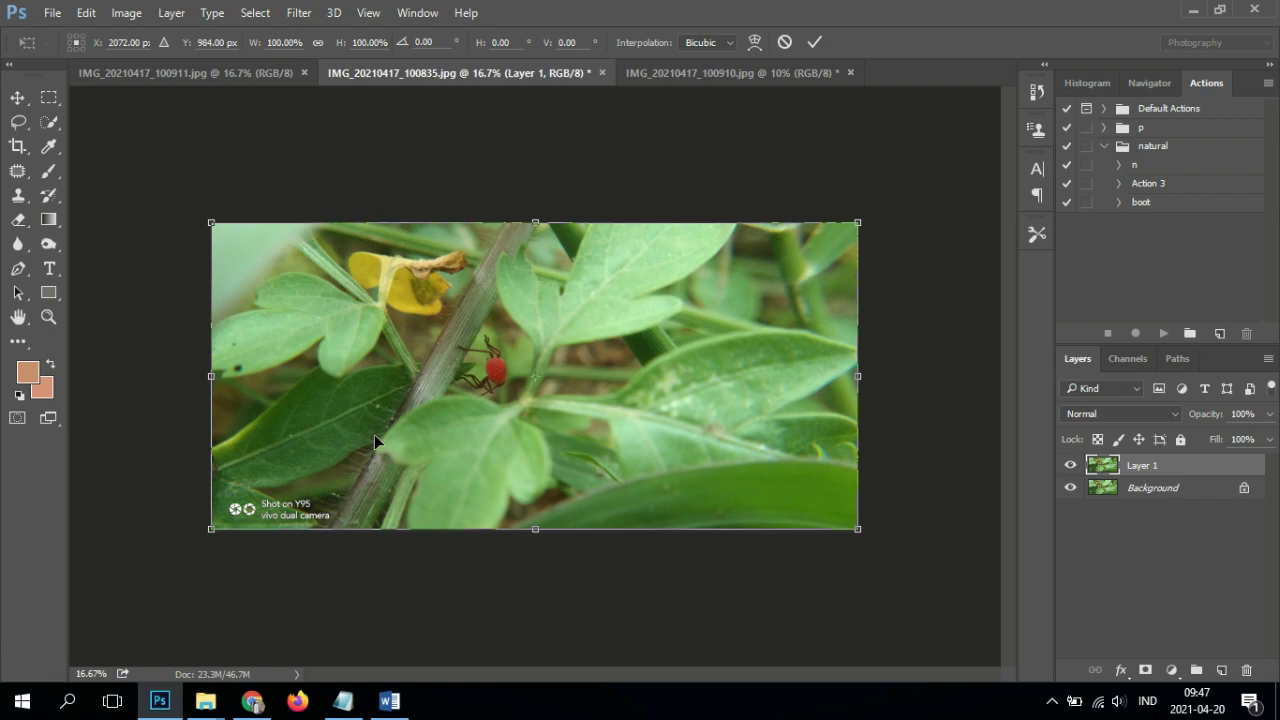
left_click_drag(858, 222, 1160, 75)
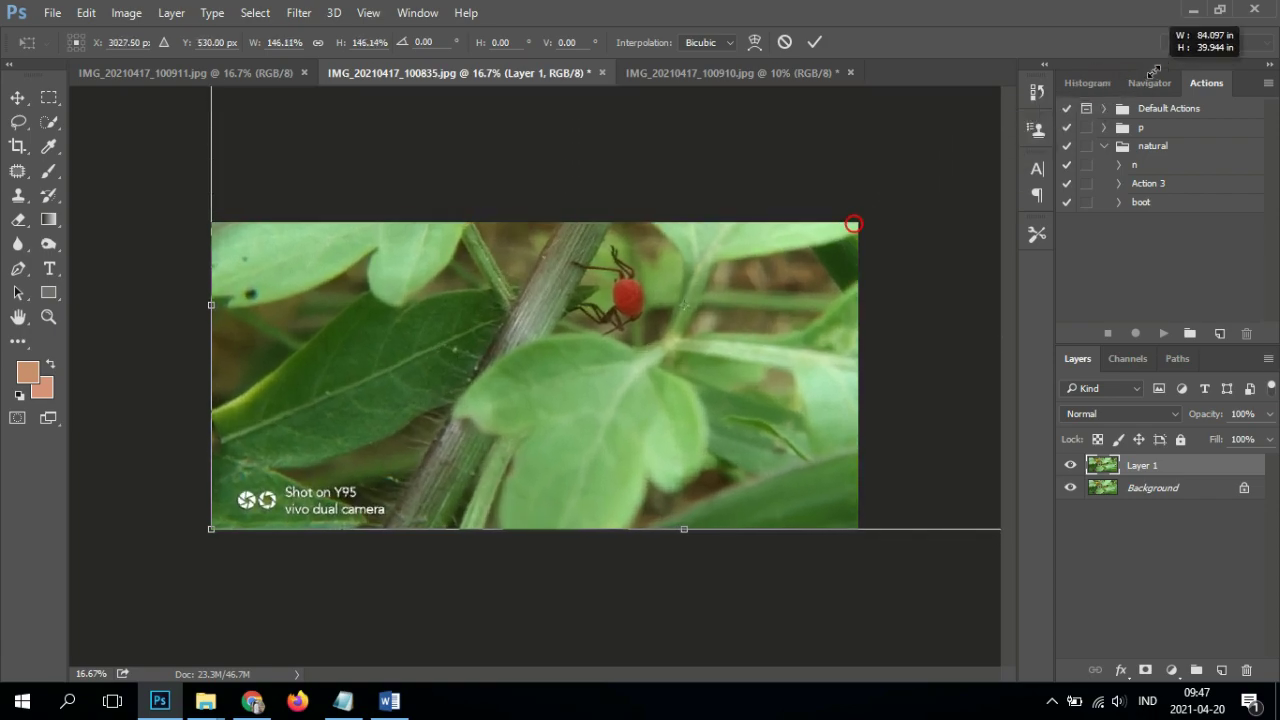
left_click_drag(211, 529, 3, 655)
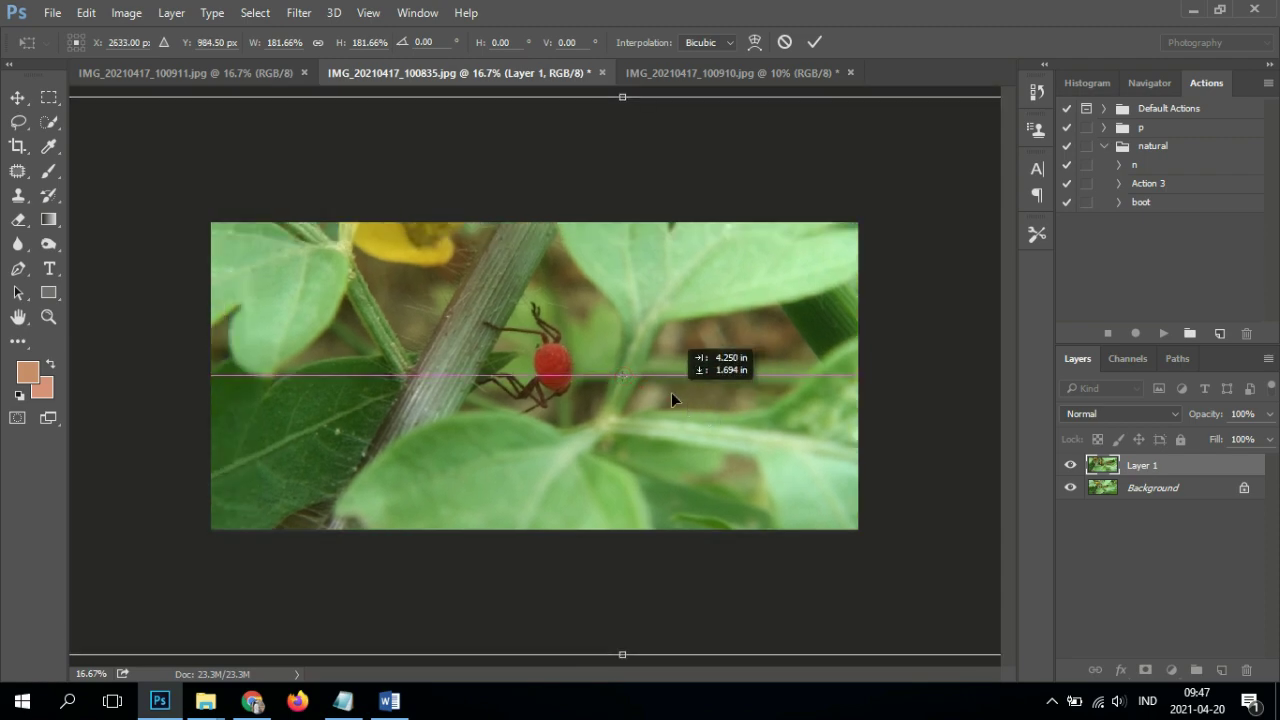
left_click_drag(671, 392, 671, 392)
key("ctrl+0")
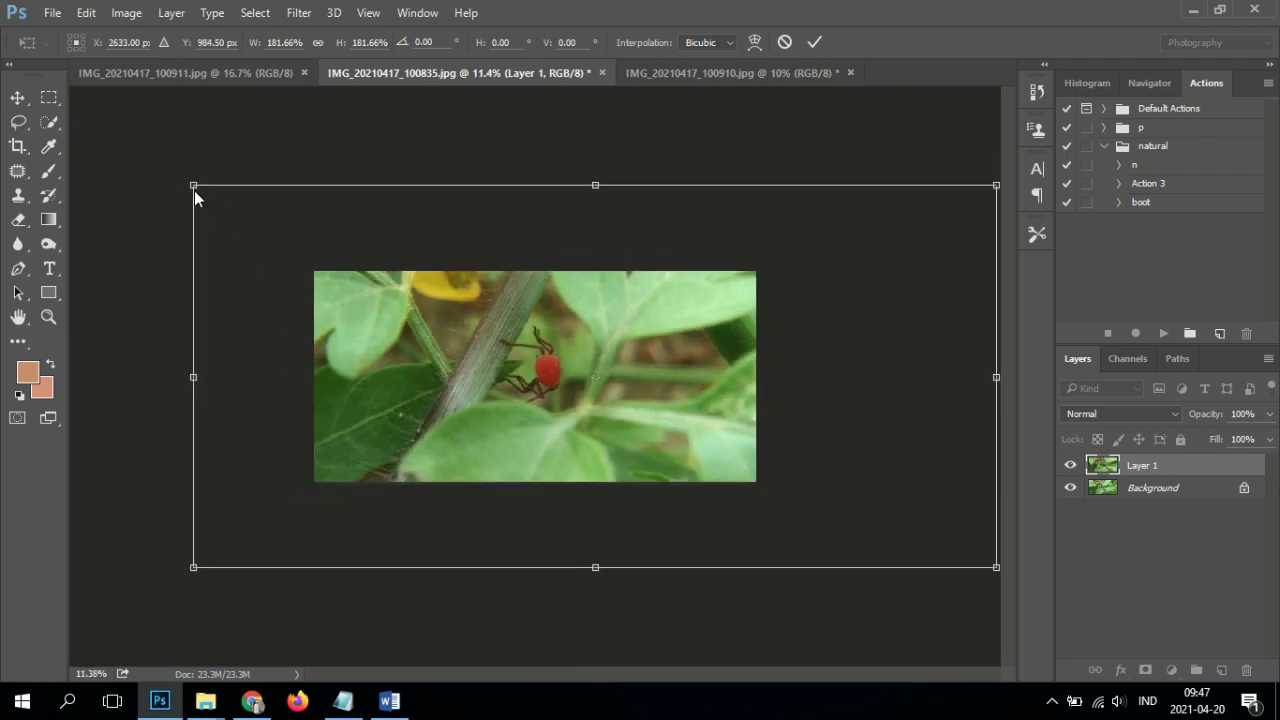
left_click_drag(193, 184, 136, 158)
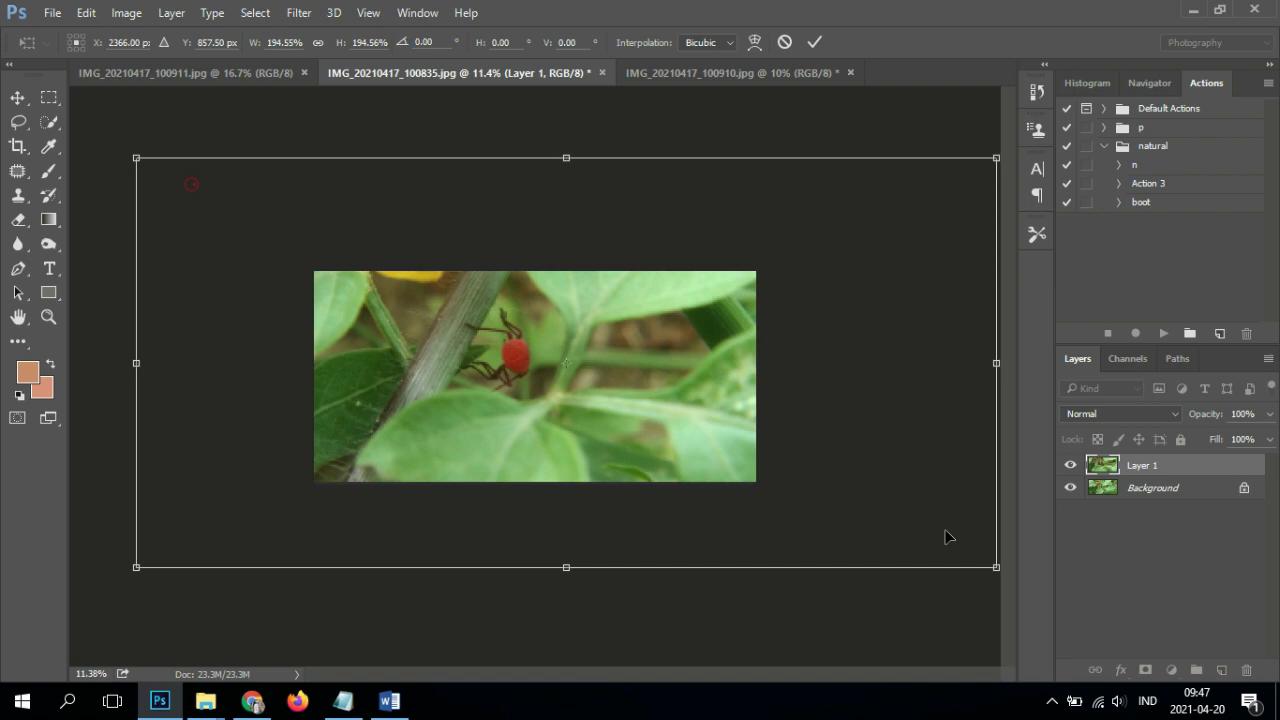
left_click_drag(995, 563, 1072, 601)
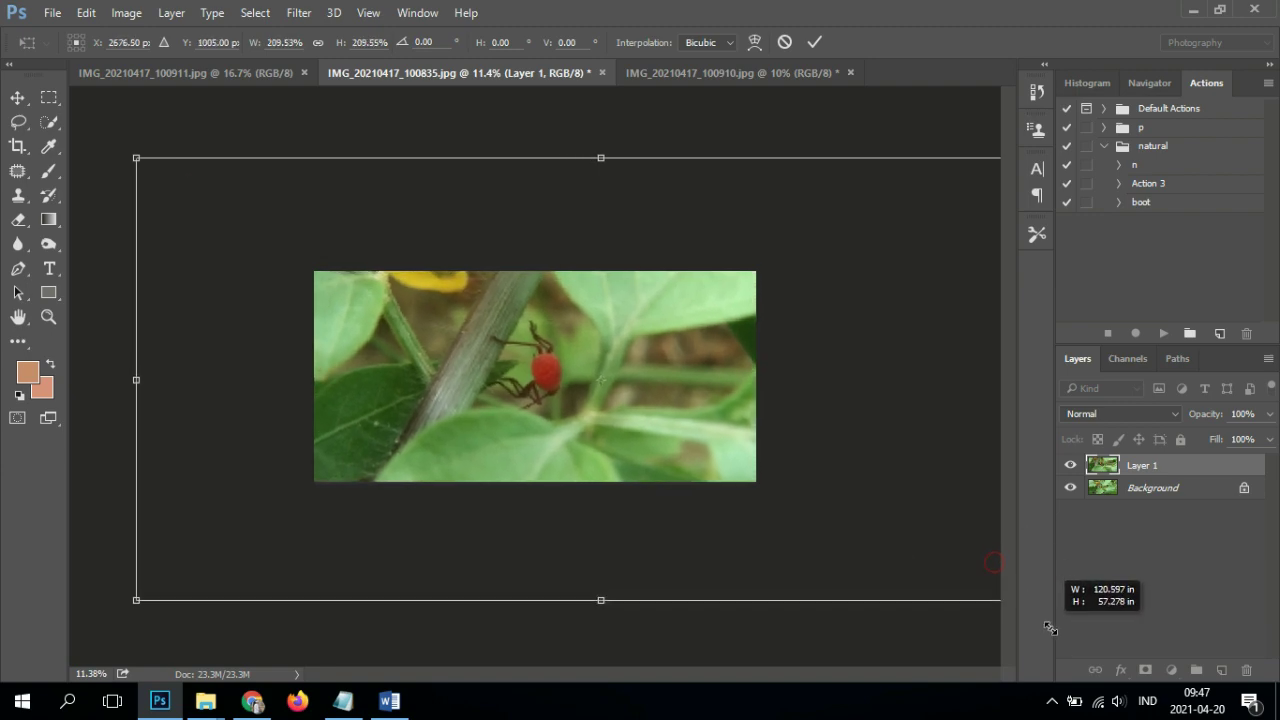
left_click(817, 41)
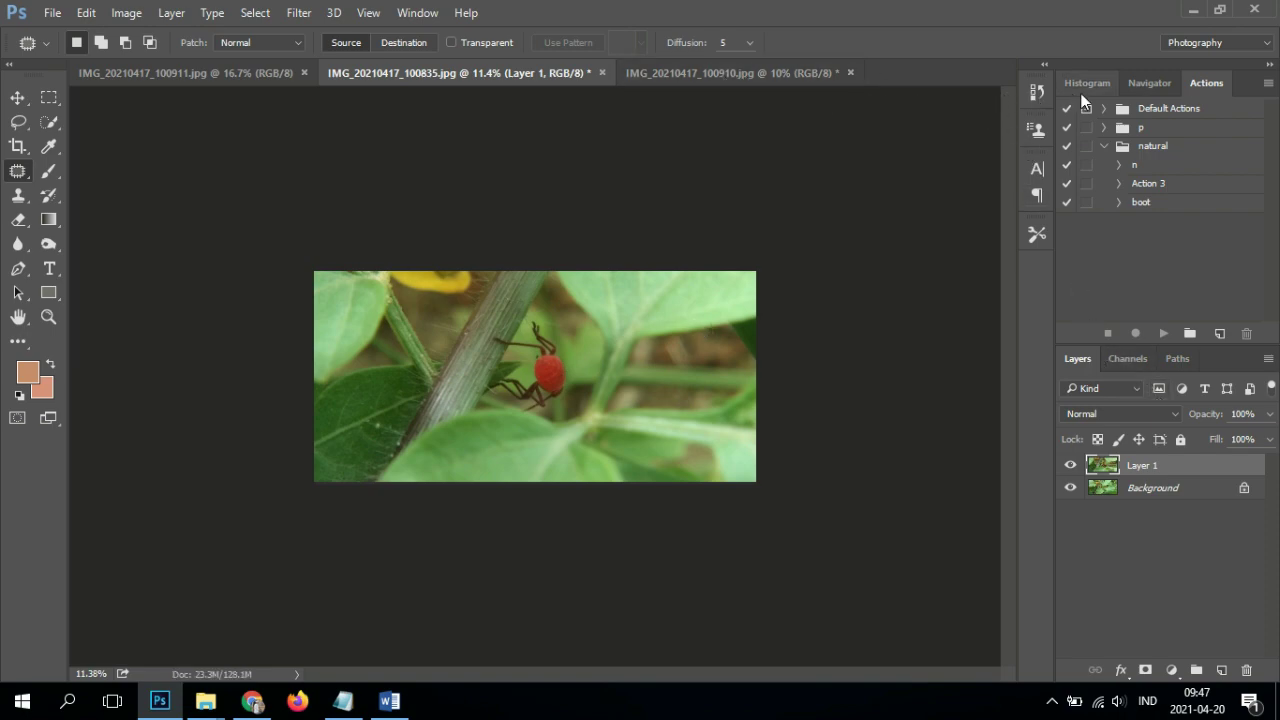
Step: Compare the photo before and after enlarging, then open the Camera Raw Filter on the layer
key("ctrl+z")
key("ctrl+z")
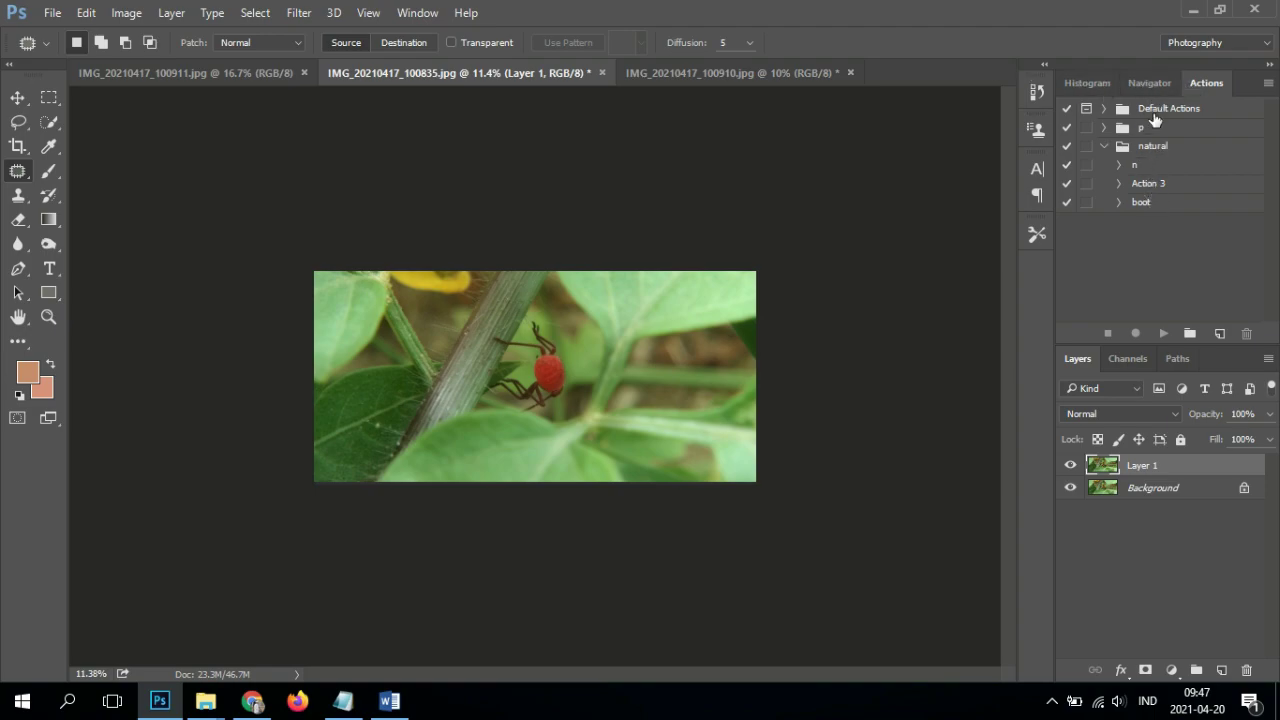
left_click(305, 14)
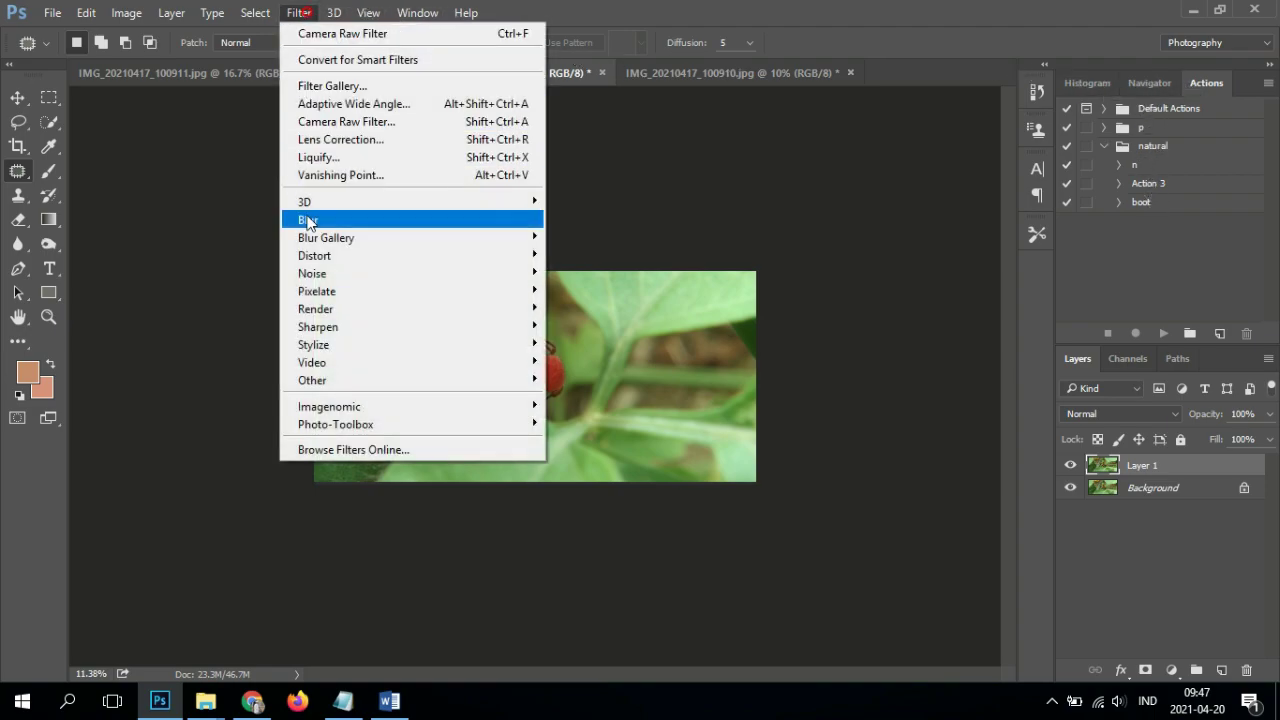
left_click(365, 121)
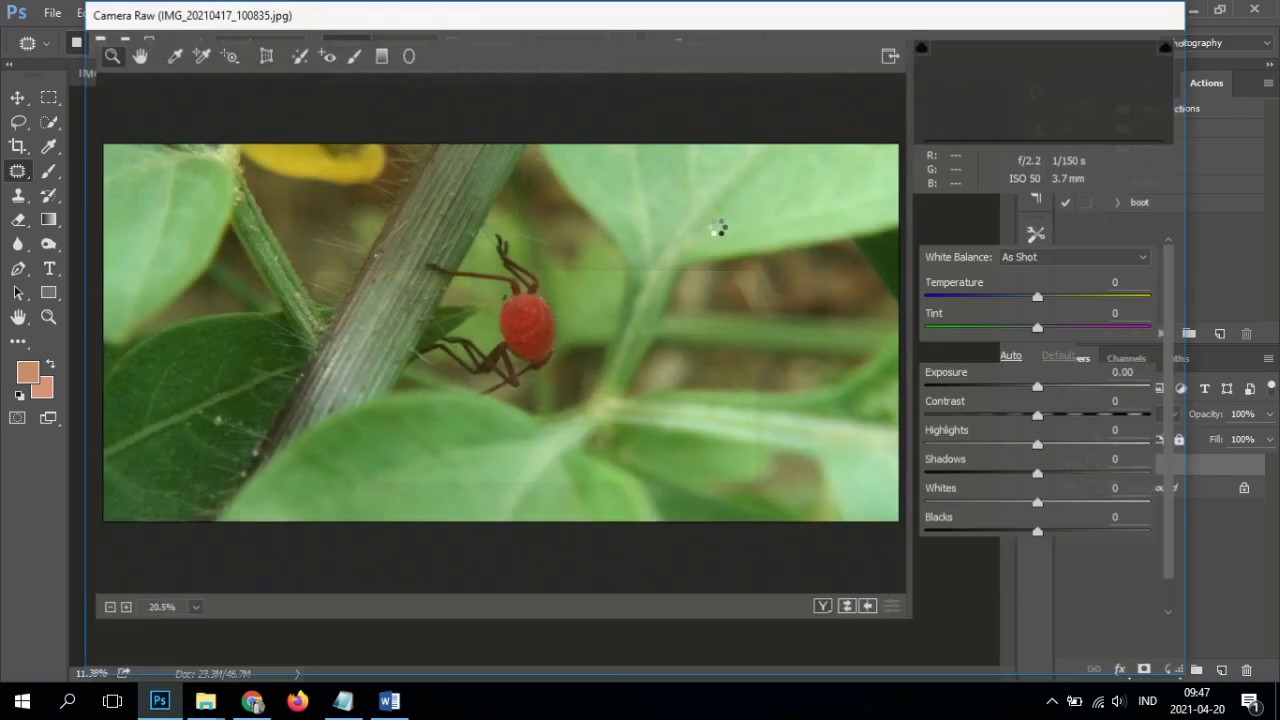
Step: Try the boot, m2, macro and Untitled presets, settling on Untitled-3
left_click(1091, 206)
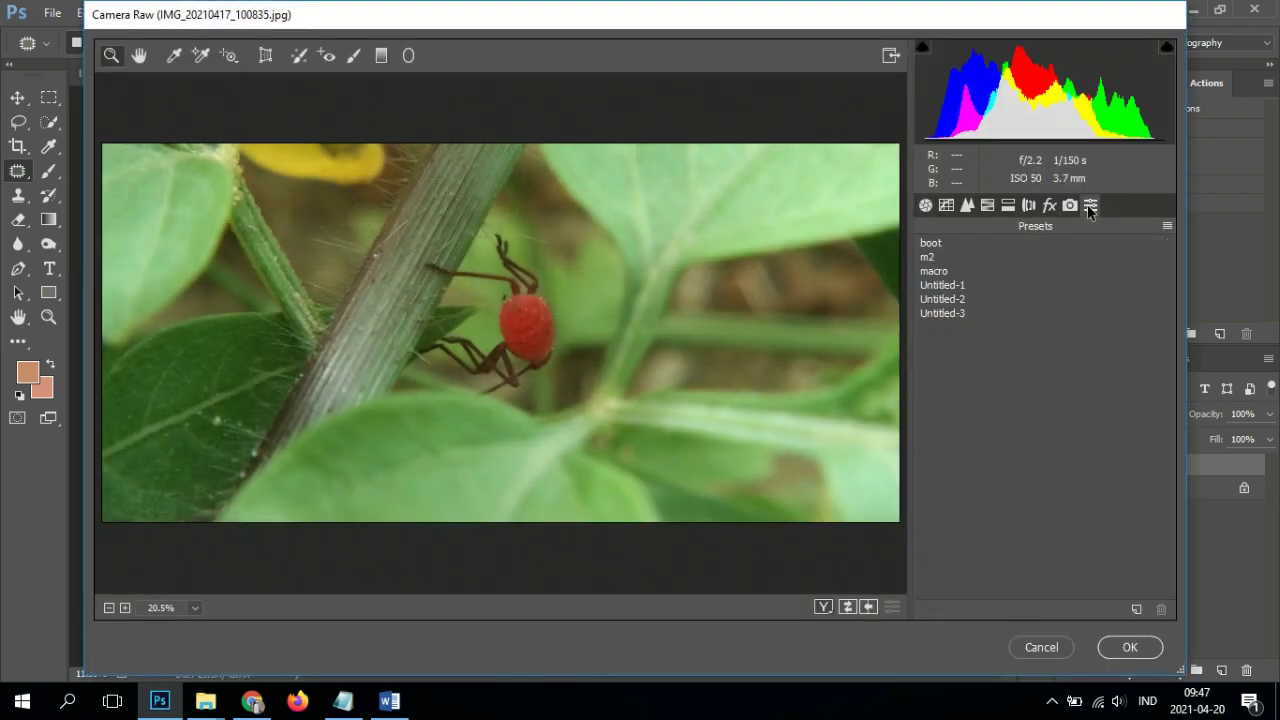
left_click(924, 244)
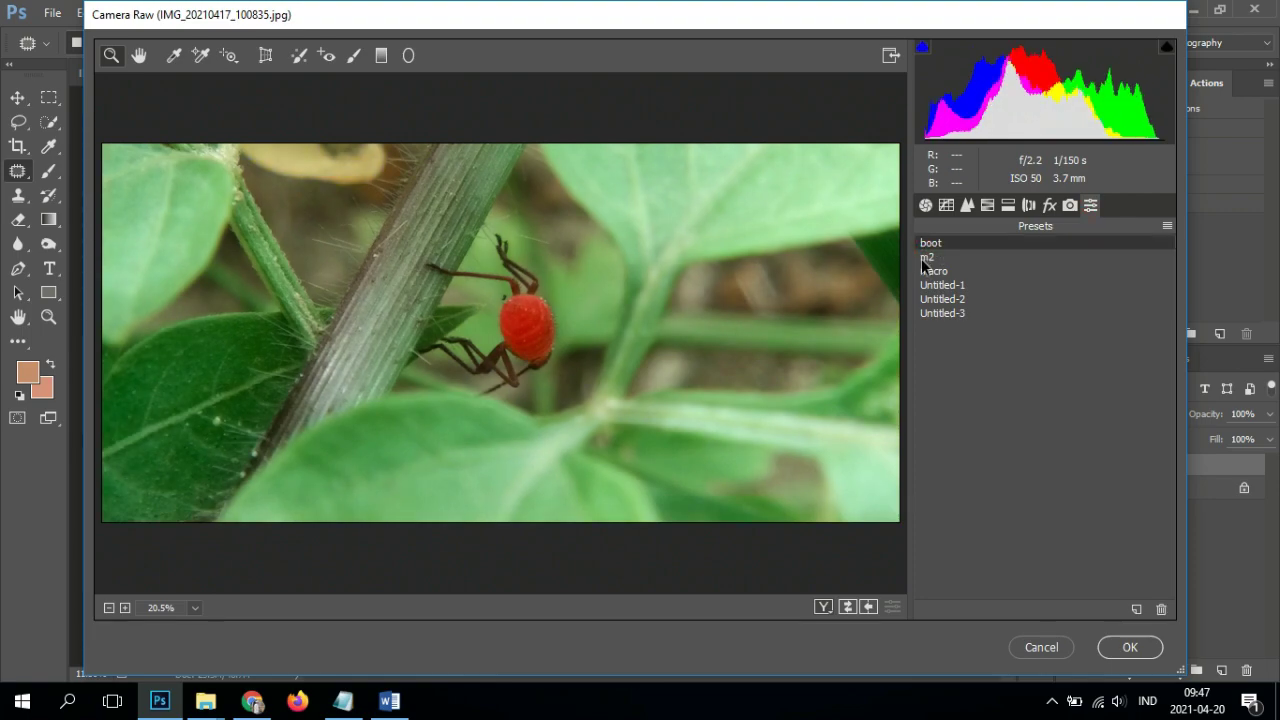
left_click(928, 260)
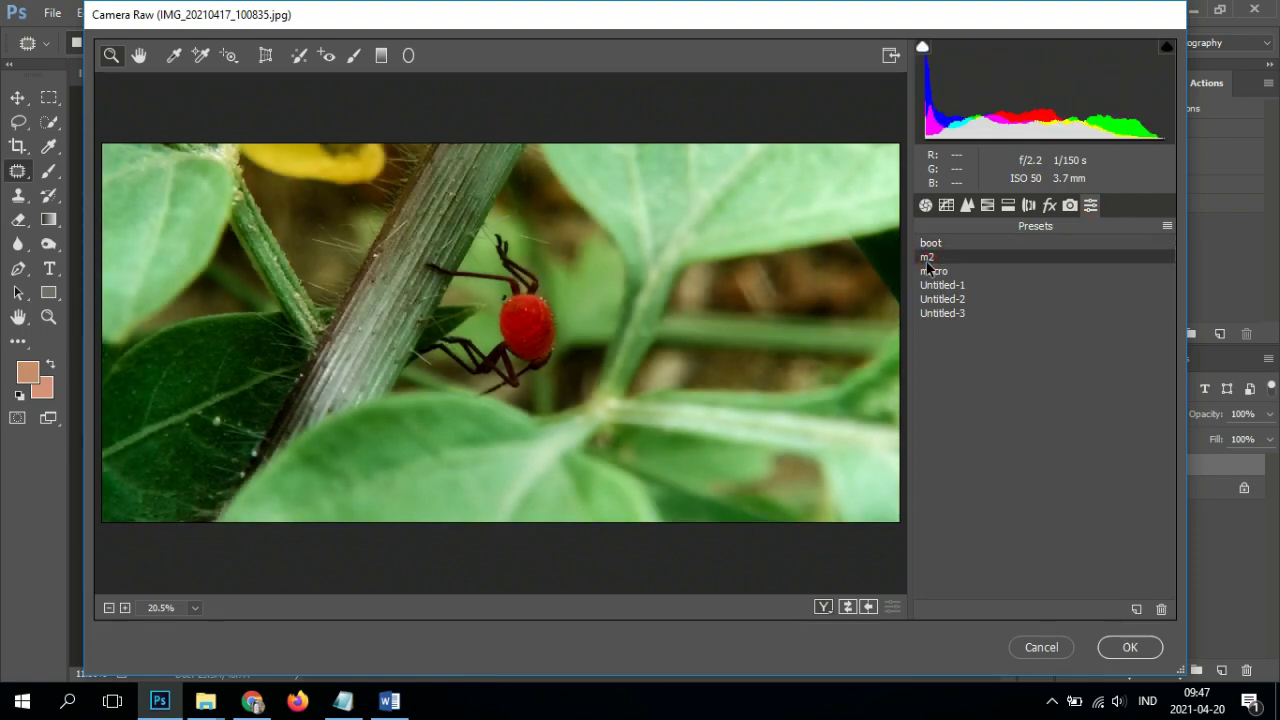
left_click(928, 274)
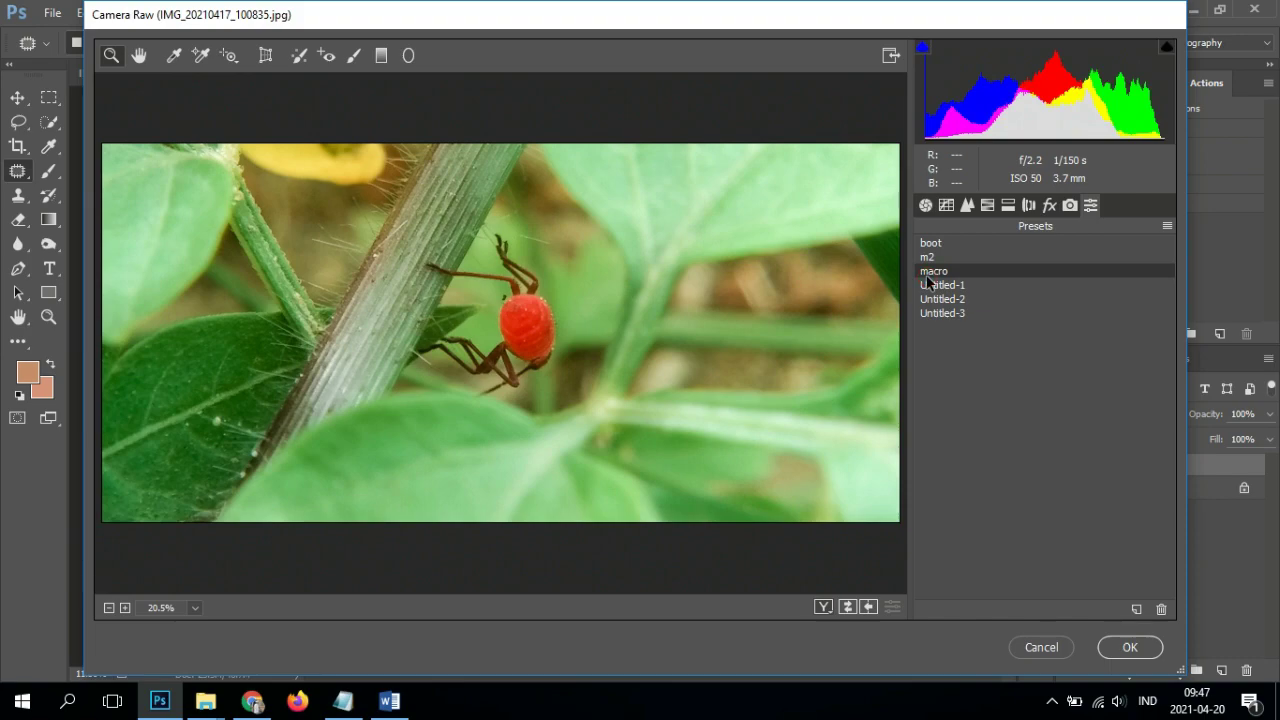
left_click(938, 312)
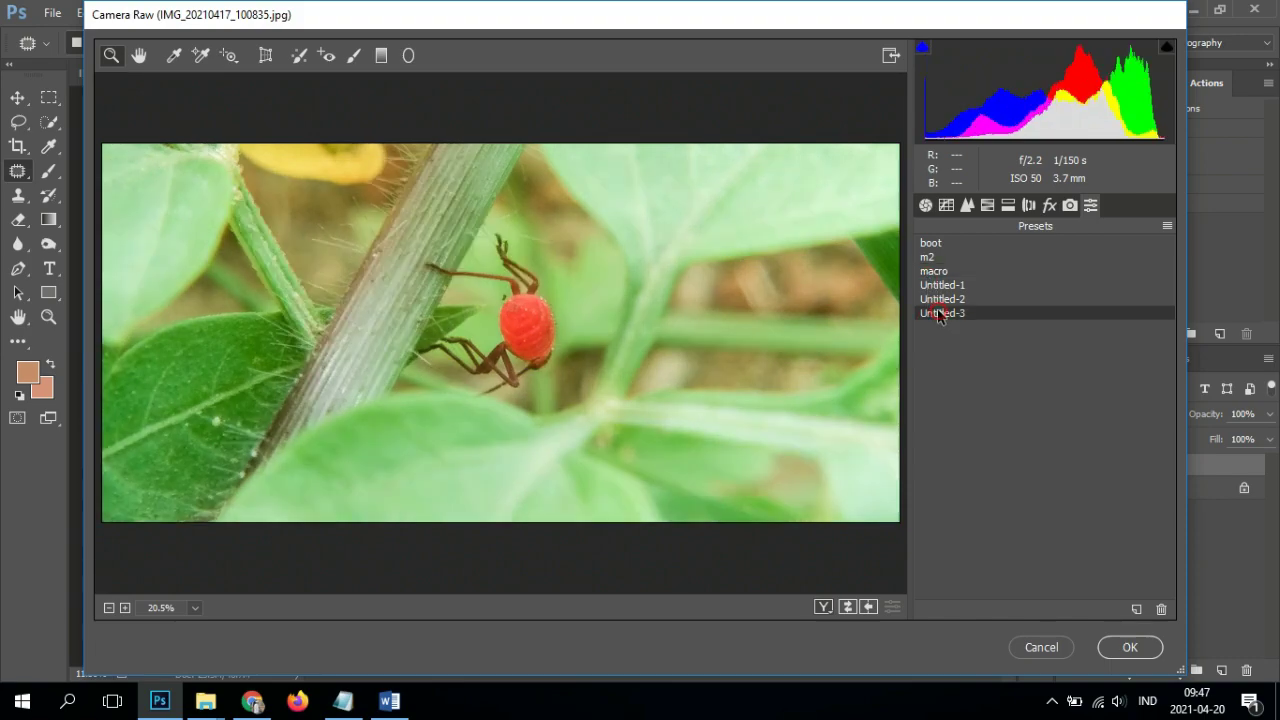
left_click(941, 298)
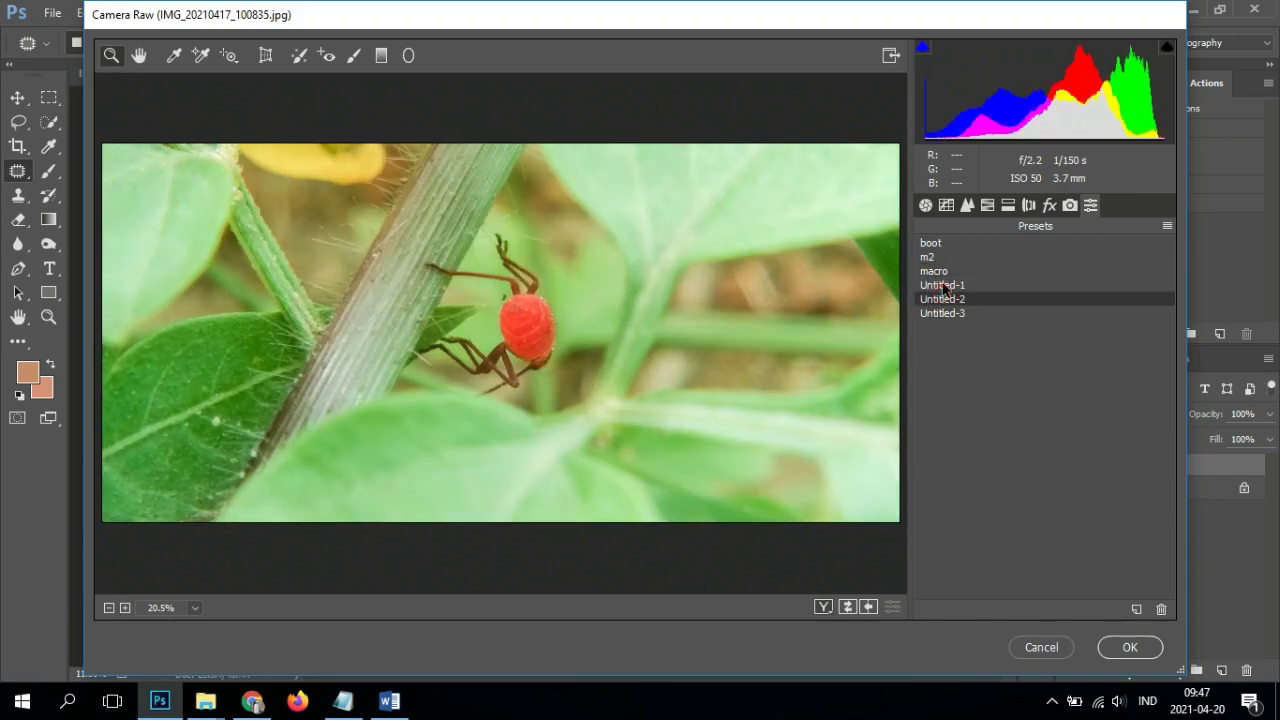
left_click(943, 286)
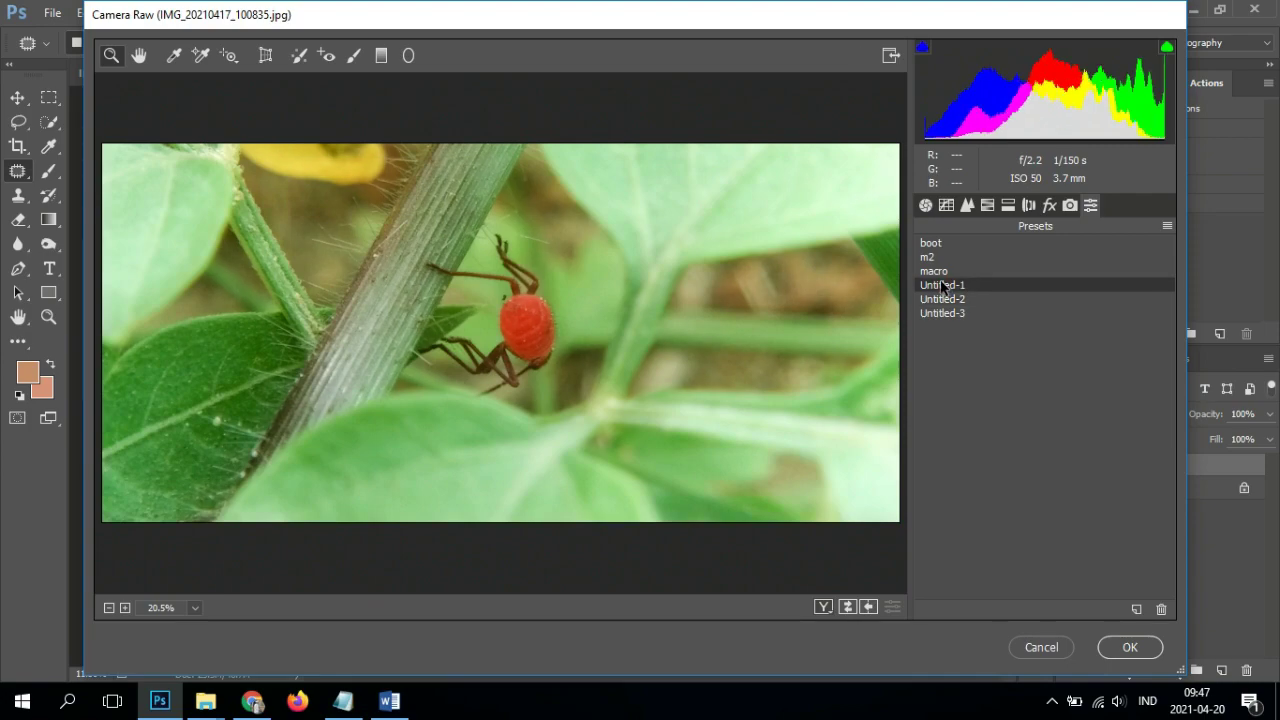
left_click(941, 314)
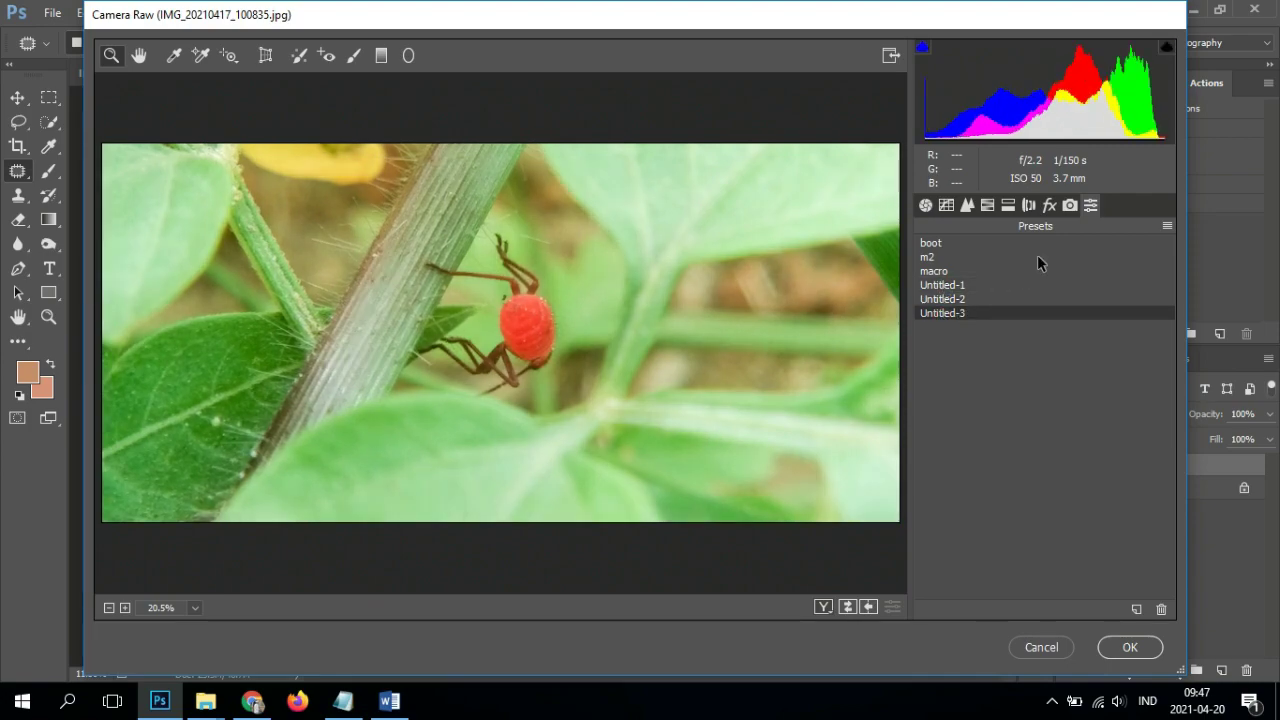
left_click(1028, 205)
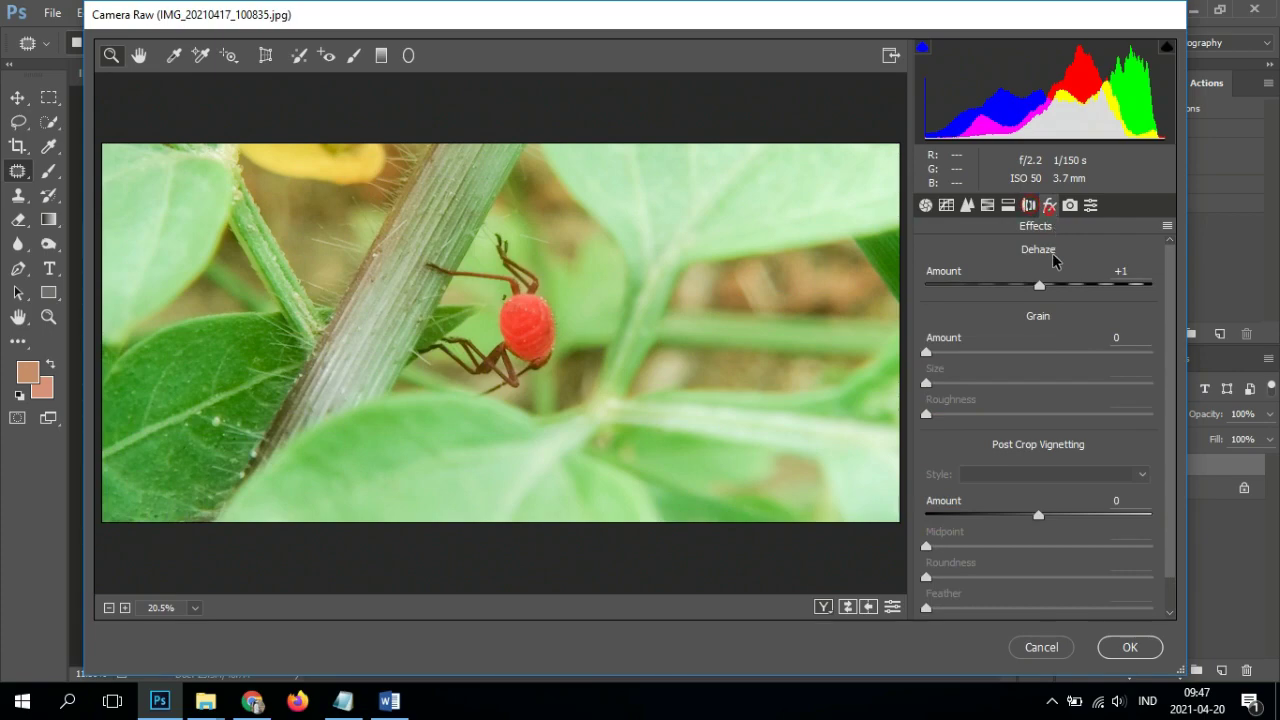
Step: Raise Dehaze and set Whites +10, Highlights -81 and Blacks -41 while adjusting Shadows
mouse_move(1040, 288)
left_mouse_down()
mouse_move(1077, 288)
mouse_move(1065, 285)
left_mouse_up()
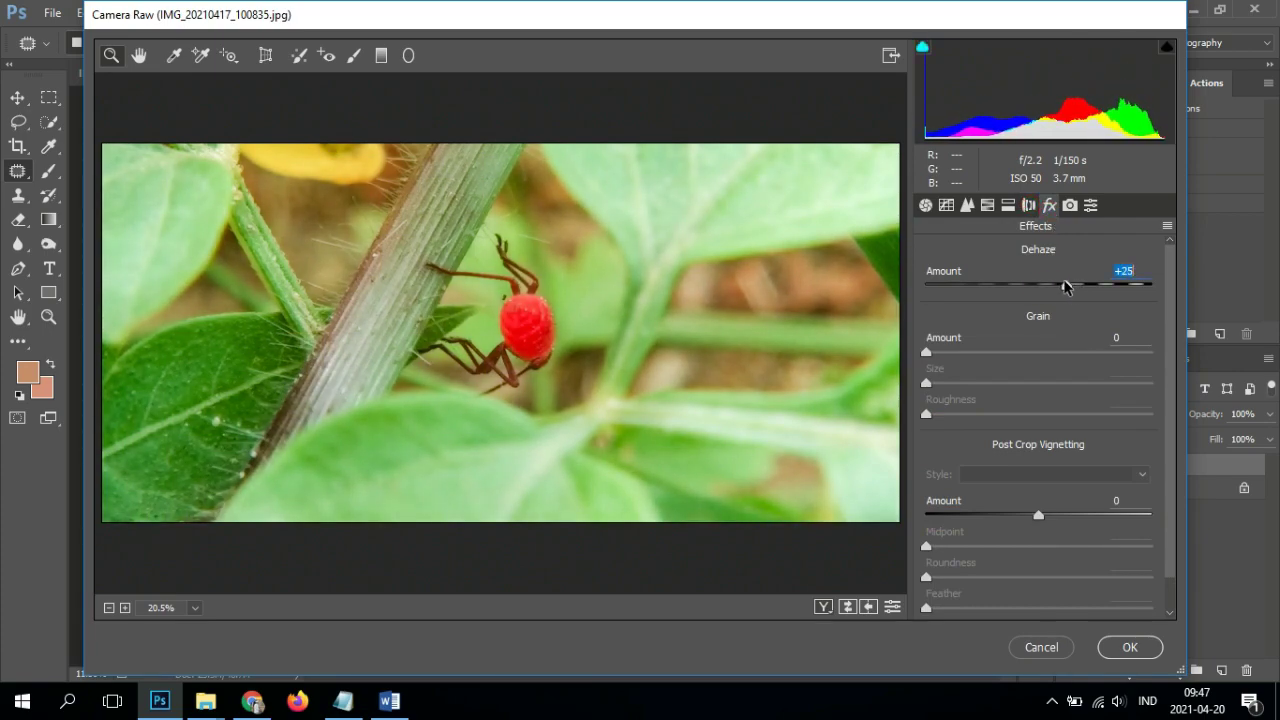
left_click(925, 206)
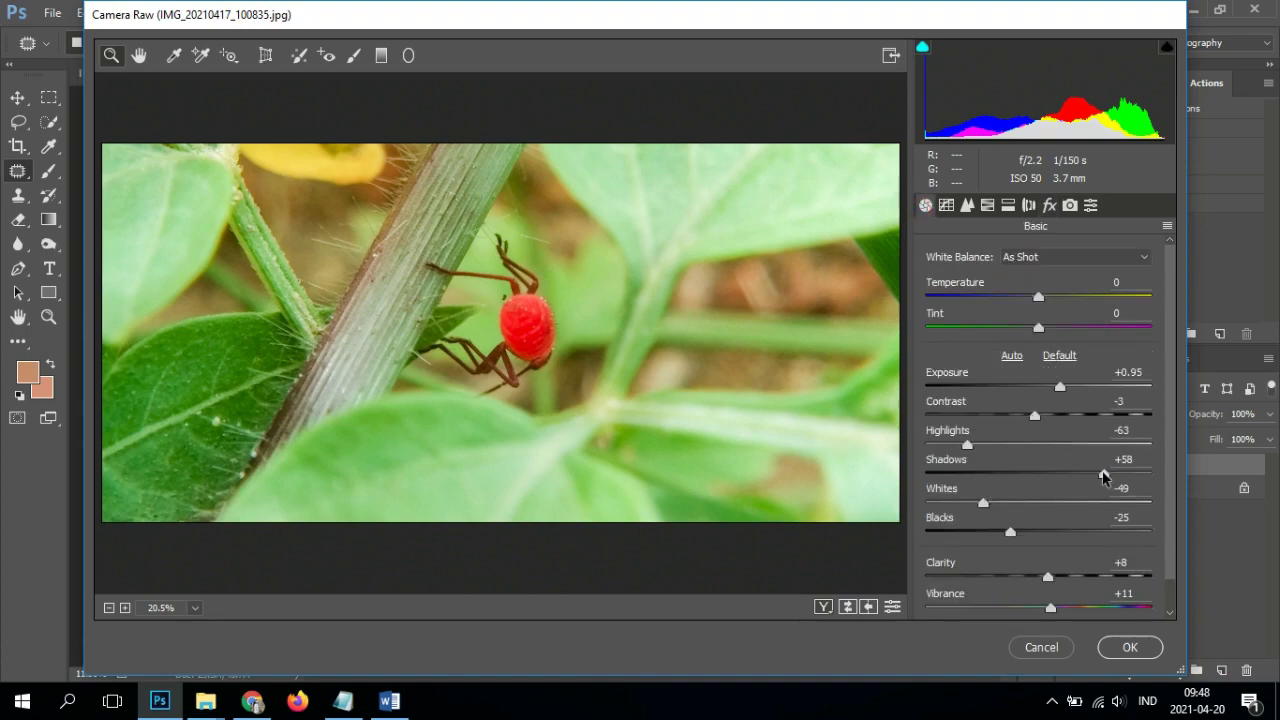
left_click_drag(1103, 474, 1049, 468)
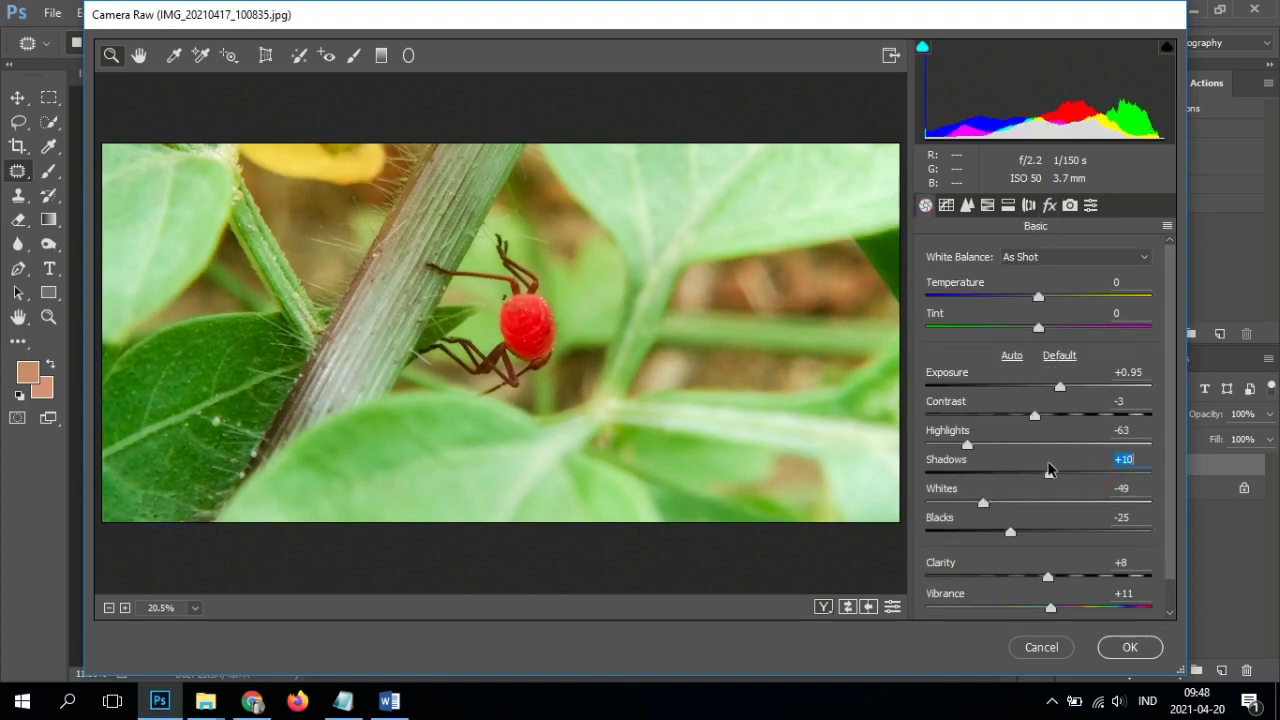
mouse_move(1010, 531)
left_mouse_down()
mouse_move(975, 531)
mouse_move(1066, 504)
mouse_move(1049, 504)
left_mouse_up()
left_click_drag(967, 445, 948, 446)
mouse_move(1049, 473)
left_mouse_down()
mouse_move(997, 473)
mouse_move(1017, 474)
left_mouse_up()
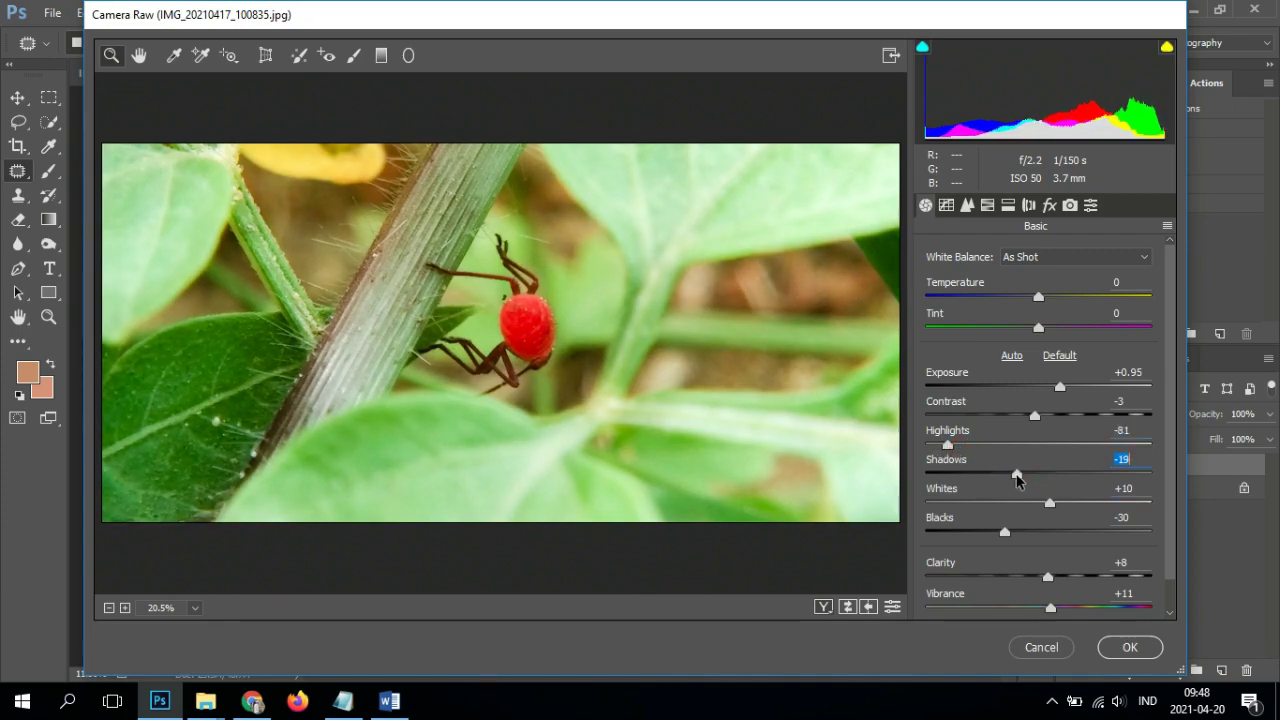
left_click_drag(1004, 532, 992, 532)
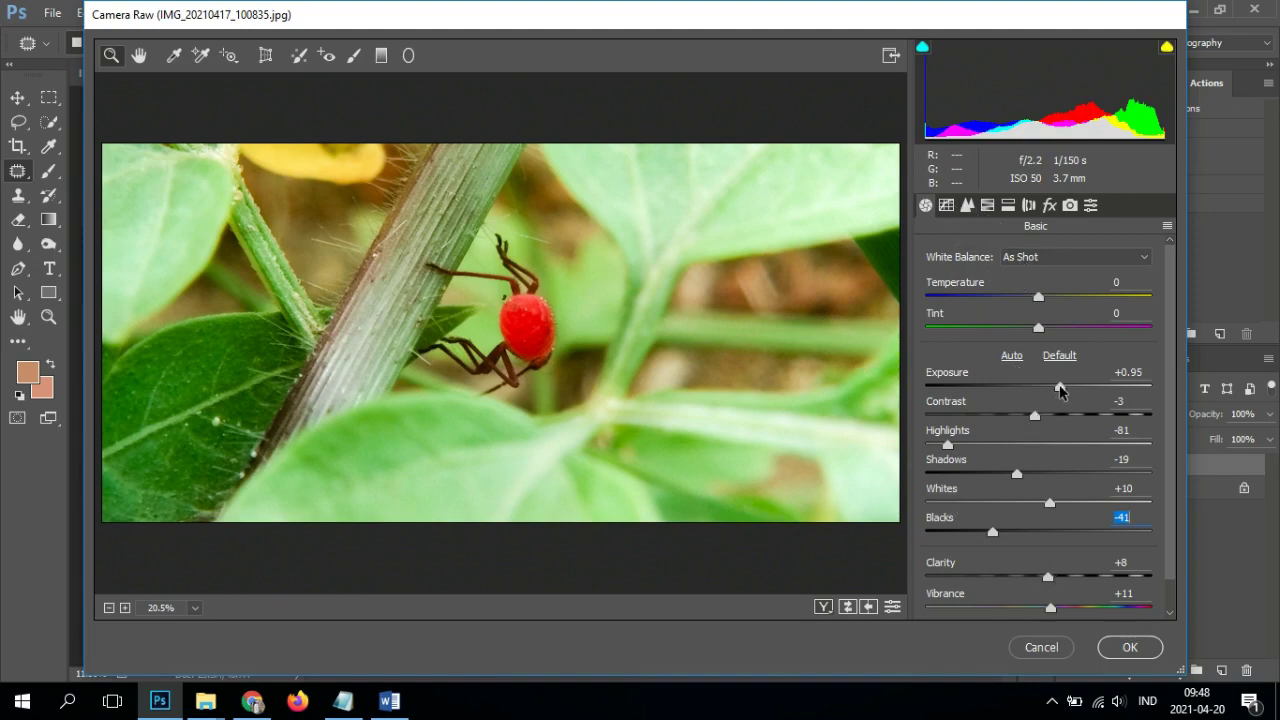
Step: Lower the Exposure, lift shadows, review the tone curve and apply the Camera Raw grade
left_click_drag(1059, 387, 1049, 387)
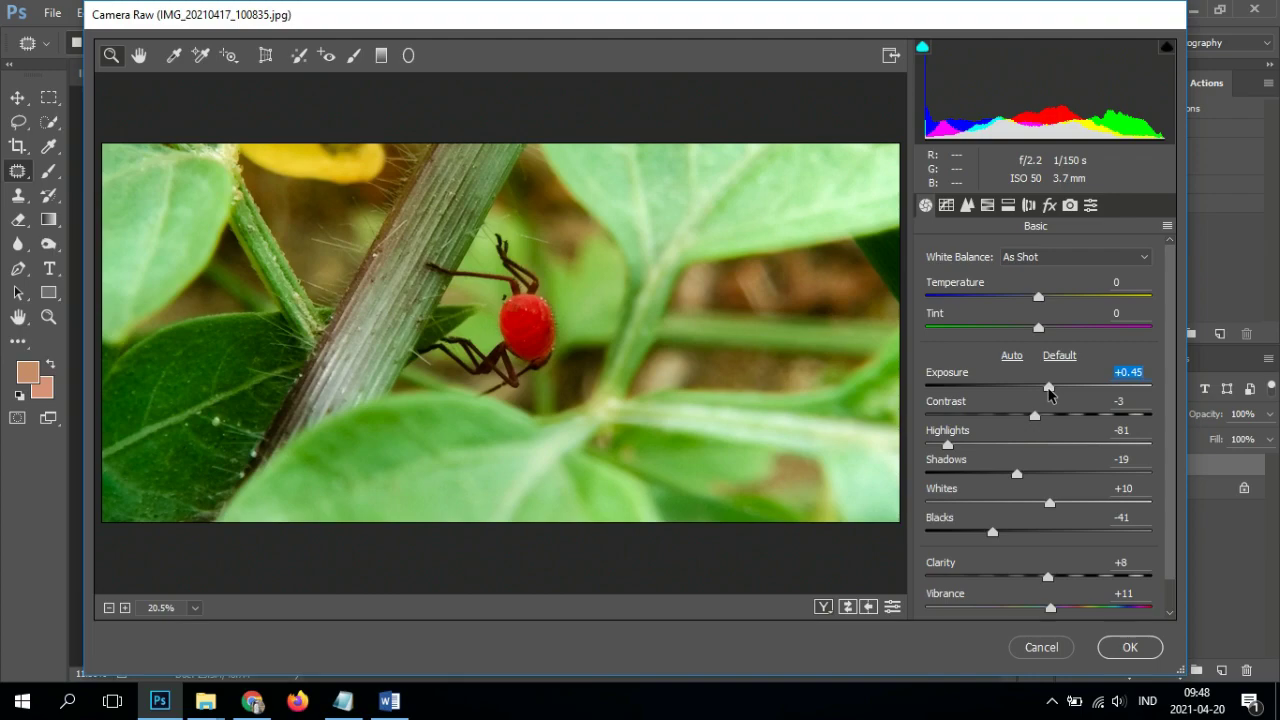
left_click(1110, 473)
mouse_move(1049, 387)
left_mouse_down()
mouse_move(1033, 388)
mouse_move(1044, 413)
left_mouse_up()
left_click(946, 207)
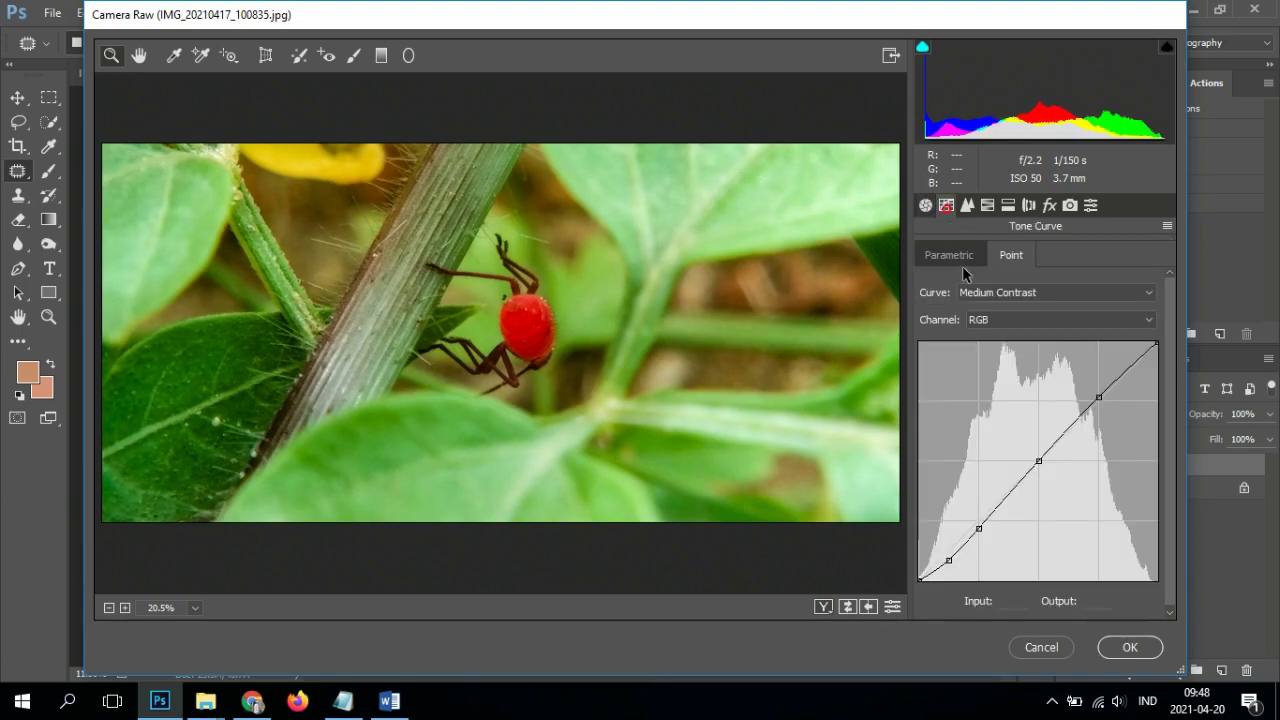
left_click(1122, 649)
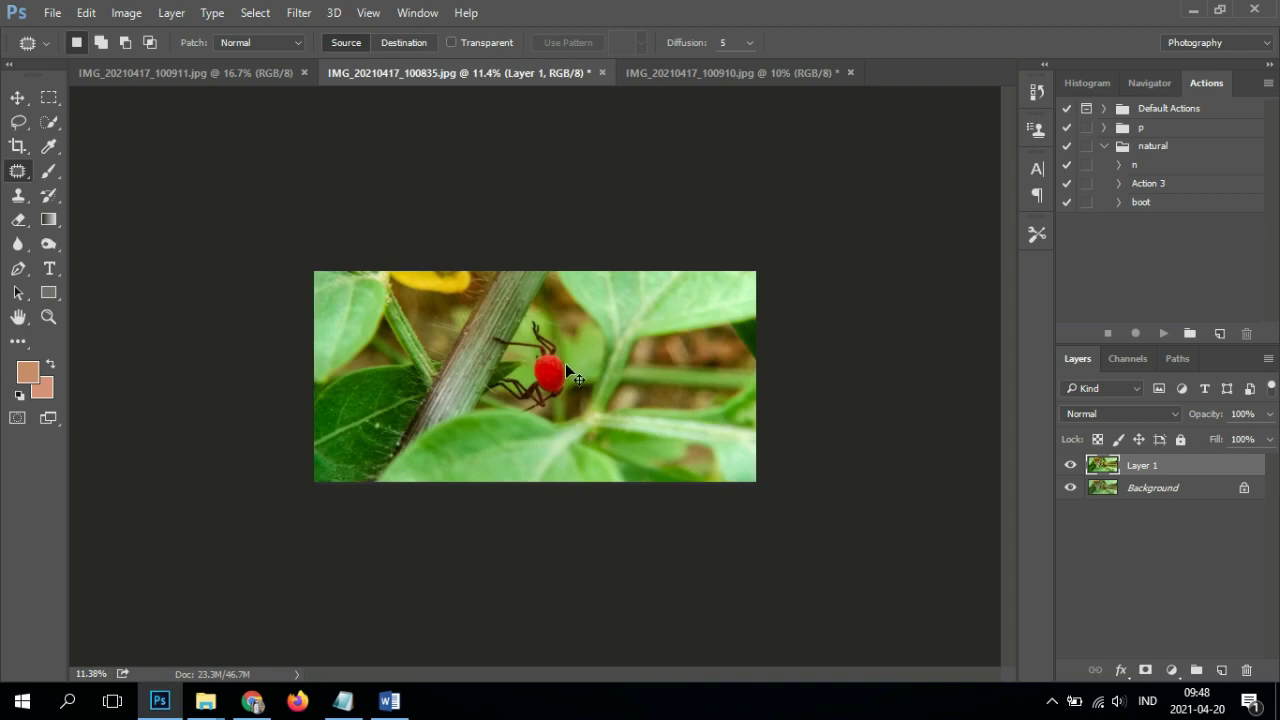
Step: Apply Levels with the white input near 241 and midtone at 1.08
key("ctrl+l")
left_click_drag(1103, 243, 1090, 236)
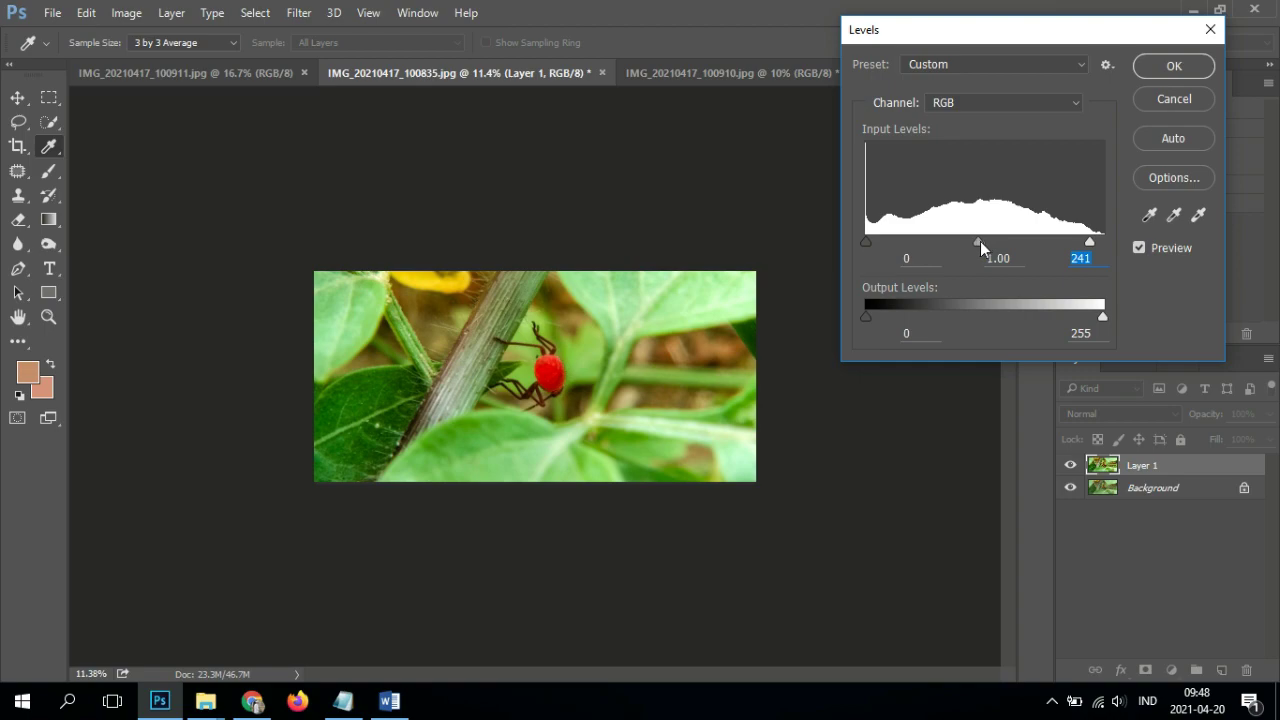
left_click_drag(978, 242, 971, 242)
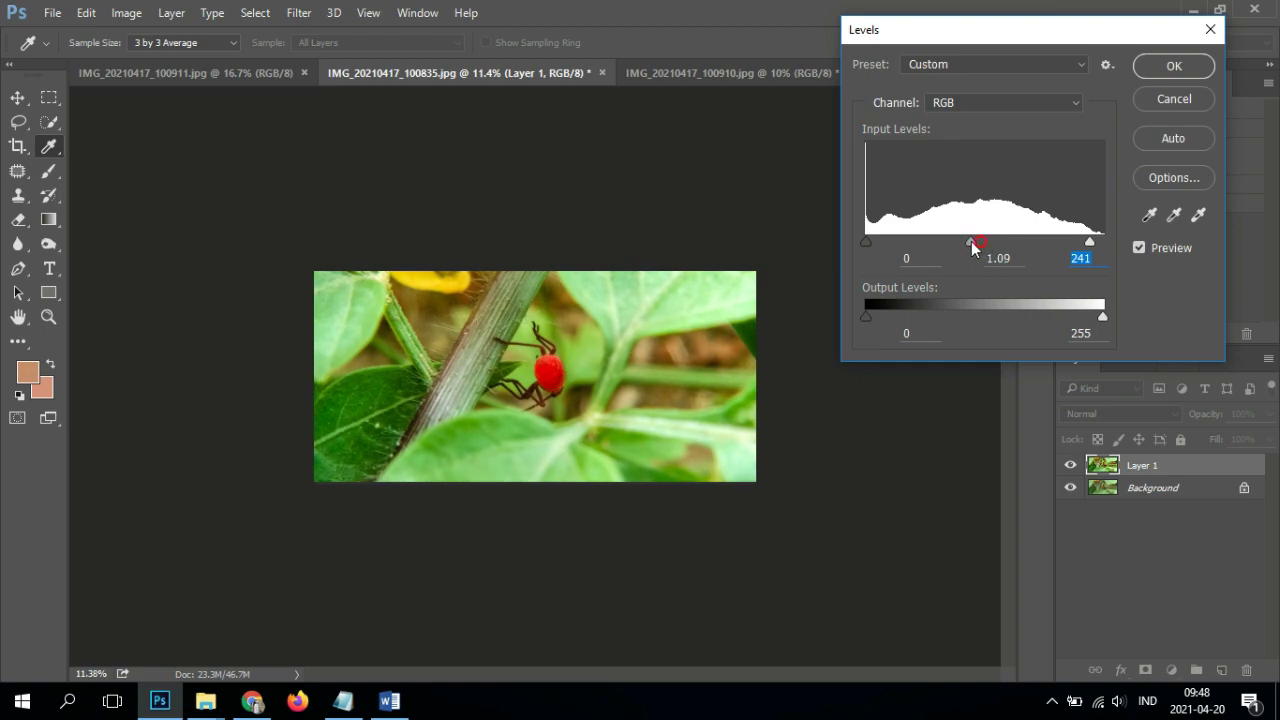
left_click(1173, 65)
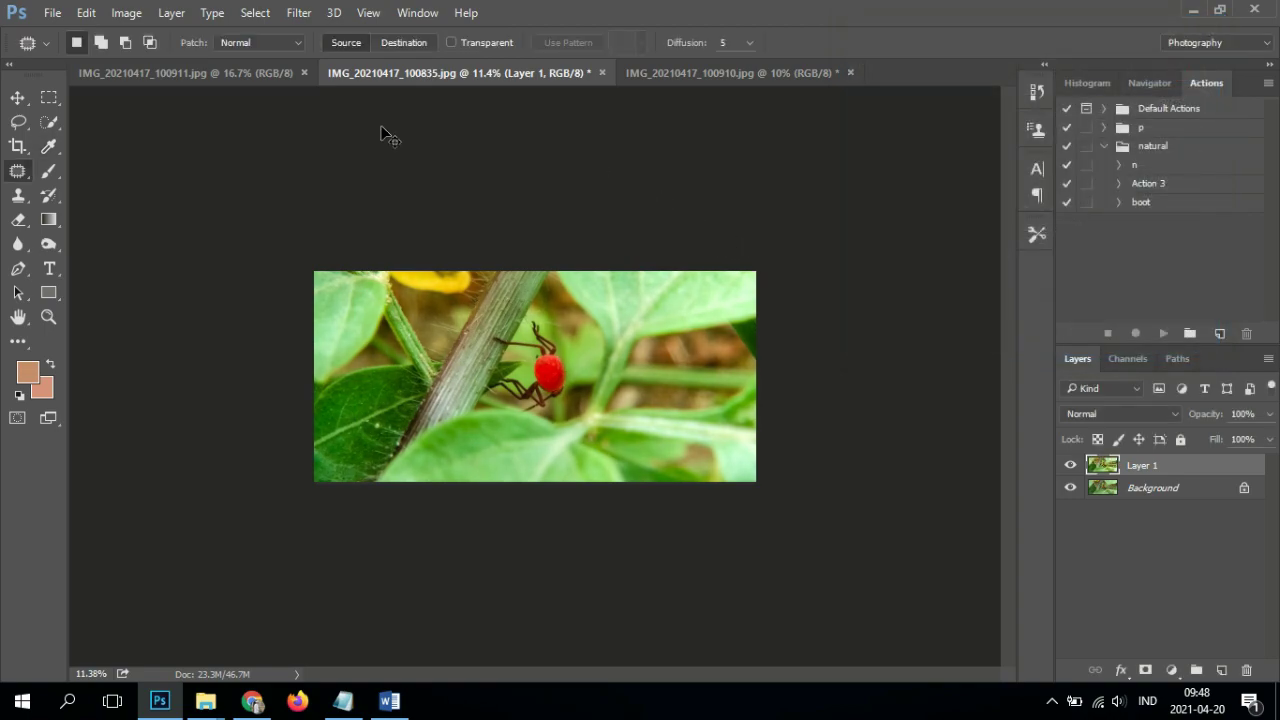
Step: Save a copy as a PSD in Pictures > edit macro, accepting the format options
key("ctrl+shift+s")
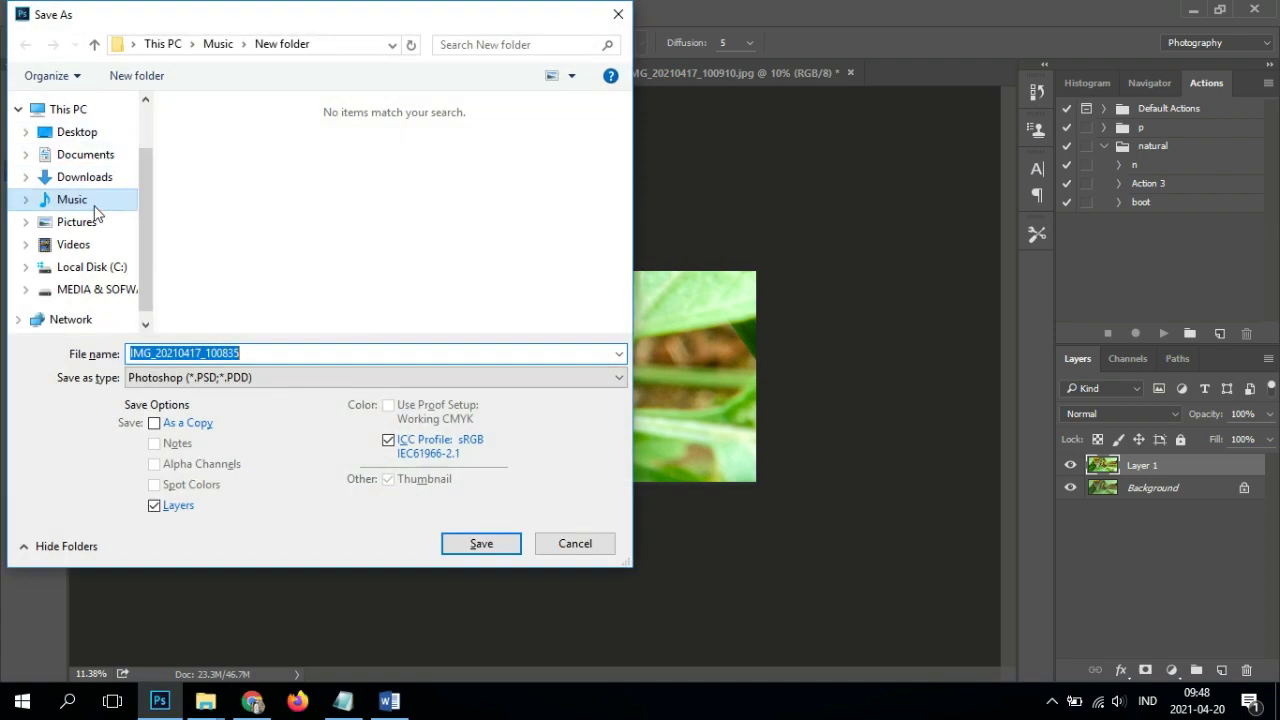
left_click(80, 222)
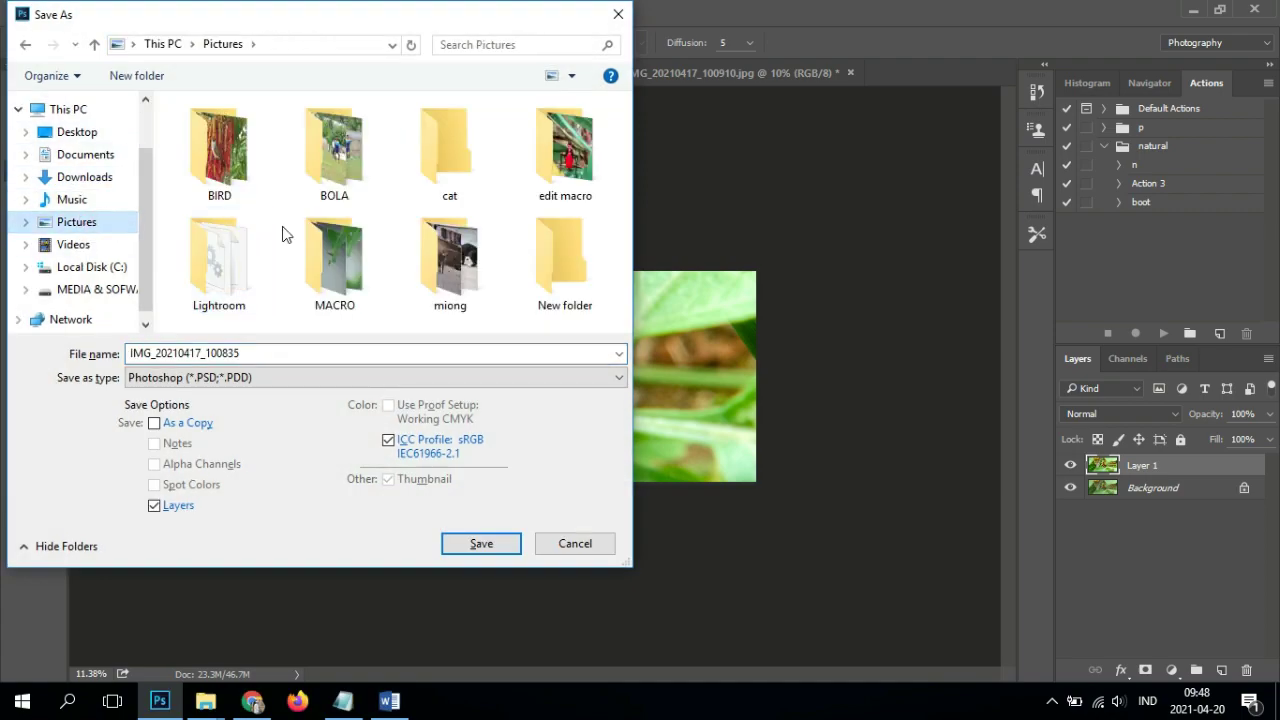
double_click(548, 176)
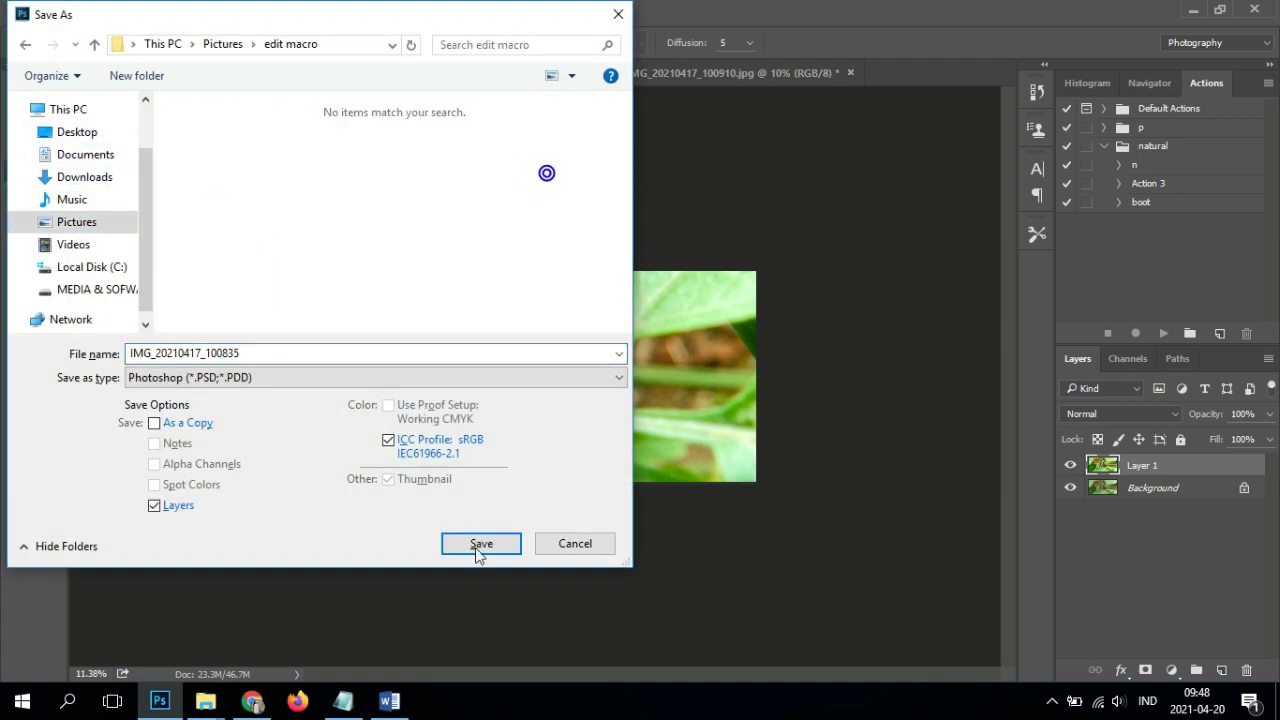
left_click(482, 544)
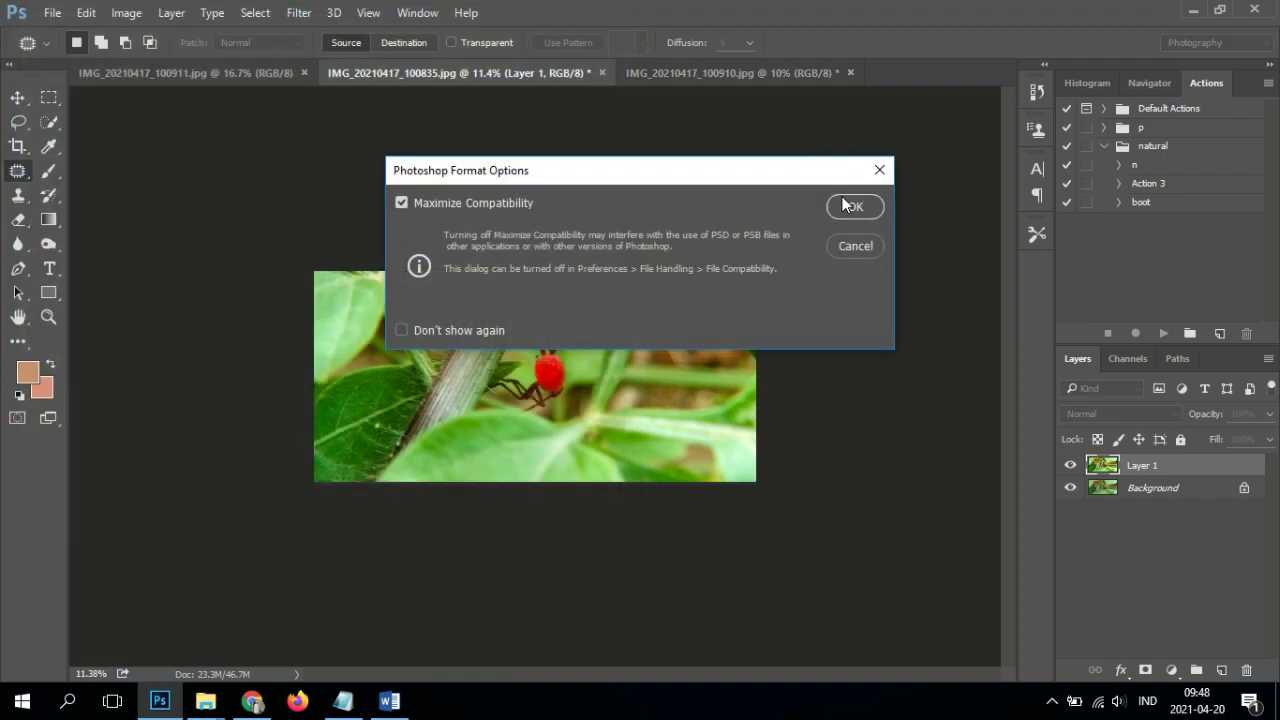
left_click(851, 206)
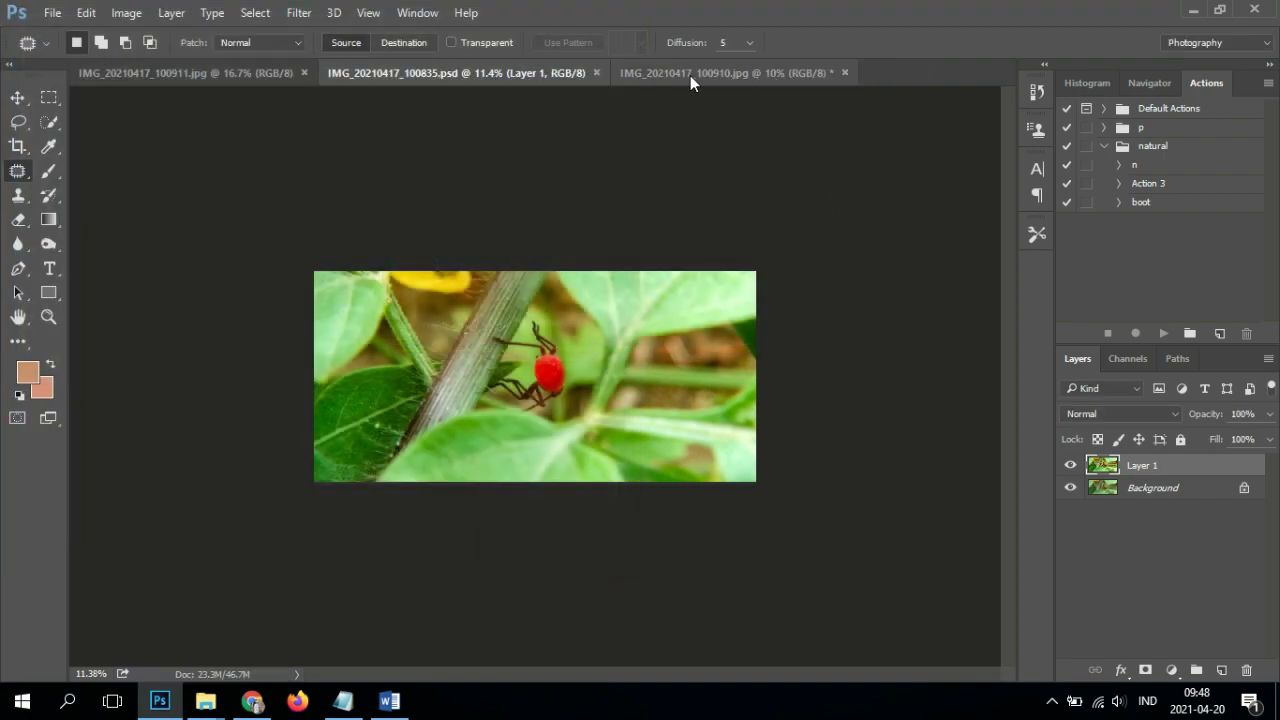
Step: Duplicate IMG_20210417_100911.jpg's background to Layer 1, scale it to about 175% and reframe the bug
left_click(272, 73)
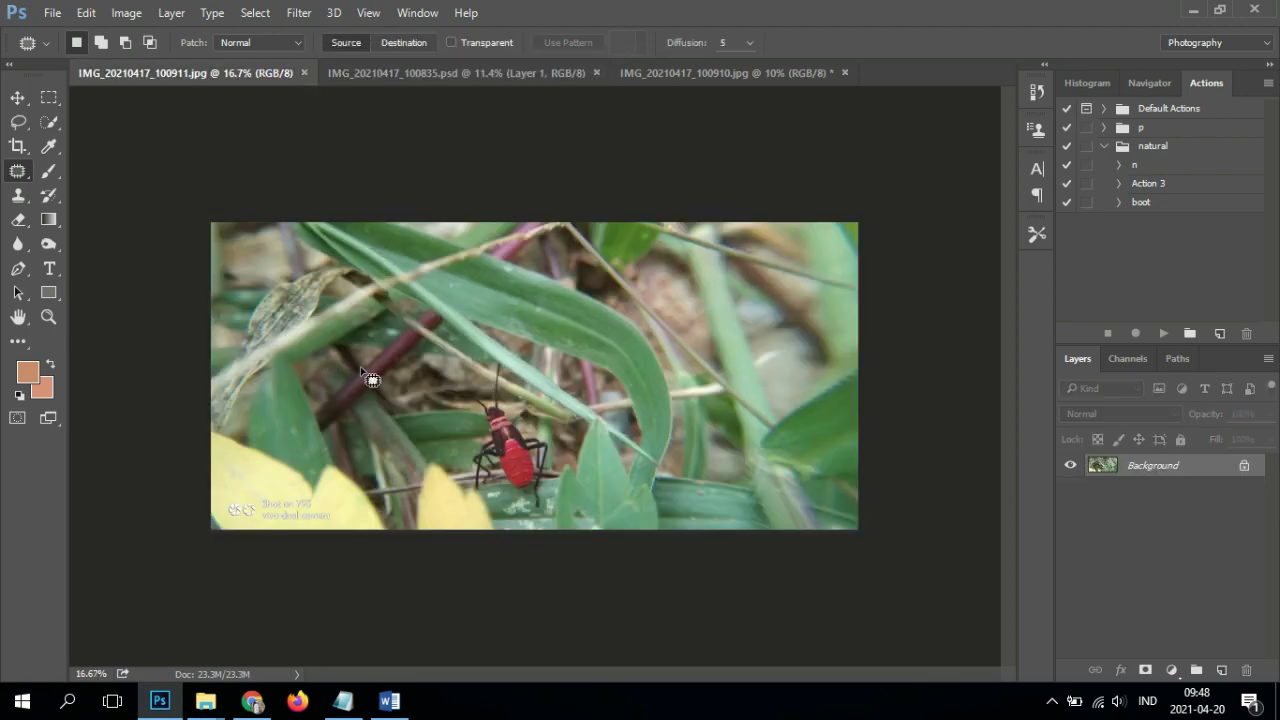
key("ctrl+j")
key("ctrl+t")
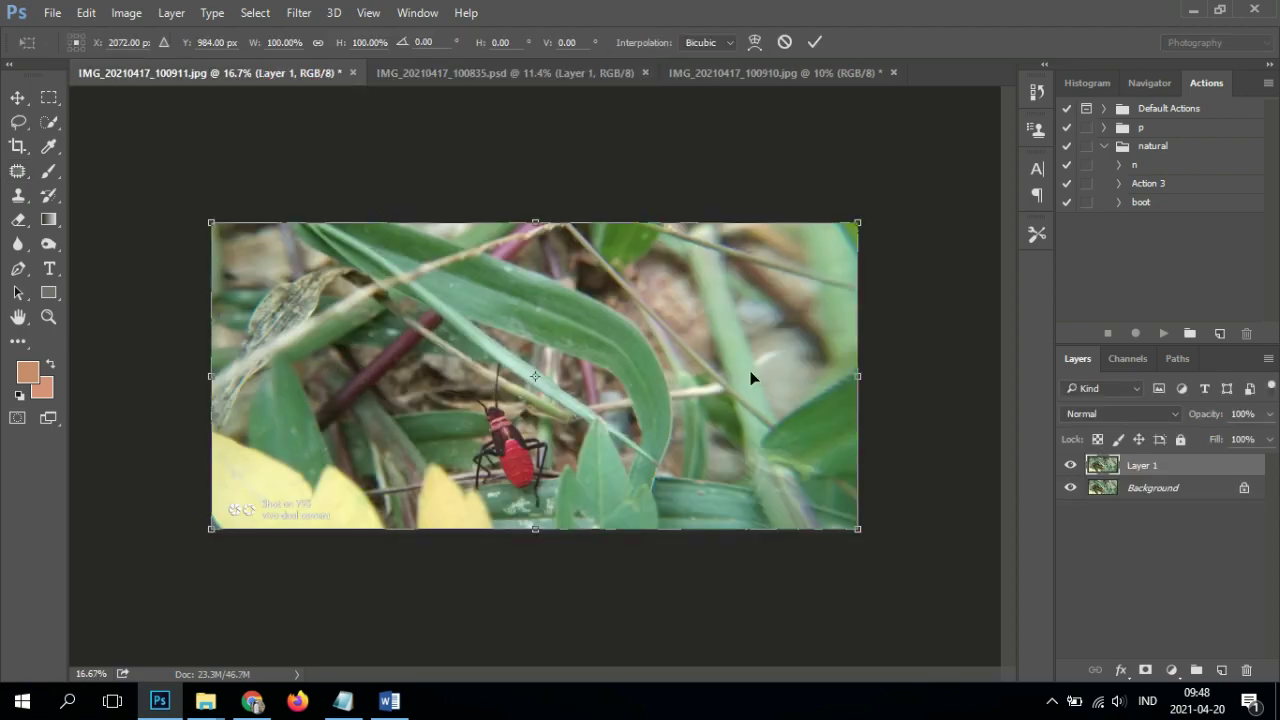
left_click_drag(860, 222, 1230, 46)
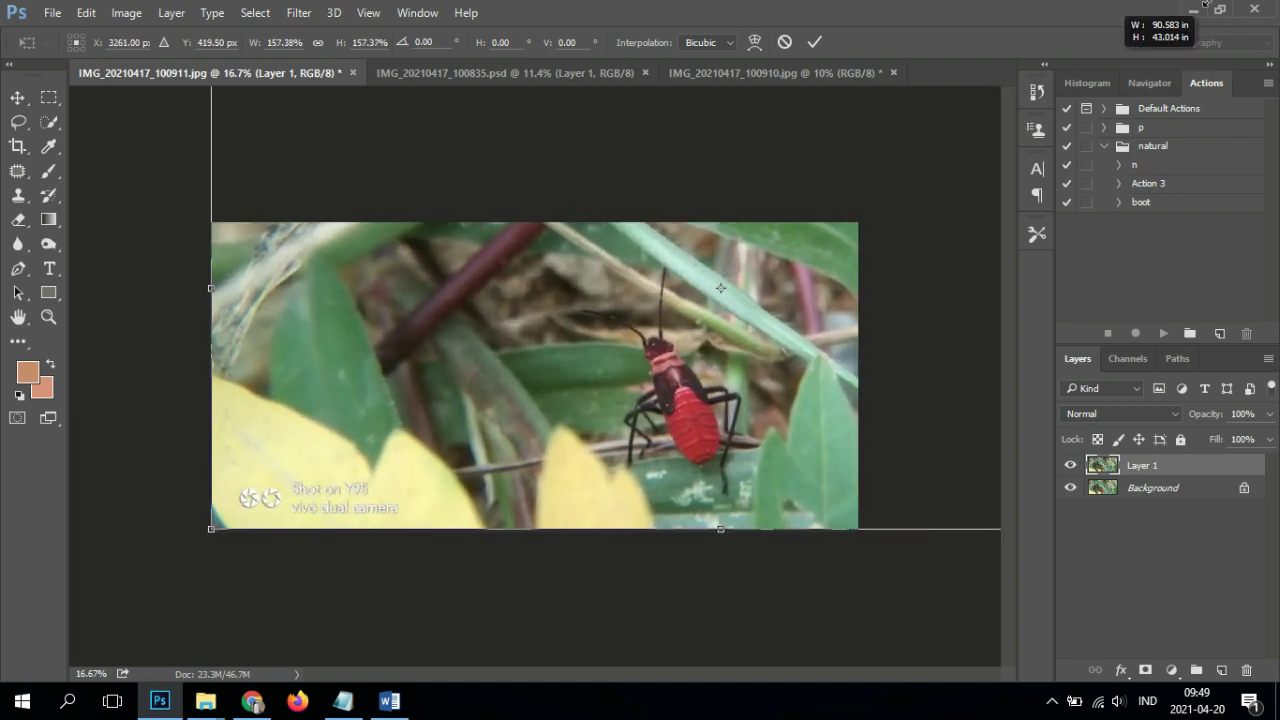
mouse_move(702, 378)
left_mouse_down()
mouse_move(515, 374)
mouse_move(479, 390)
left_mouse_up()
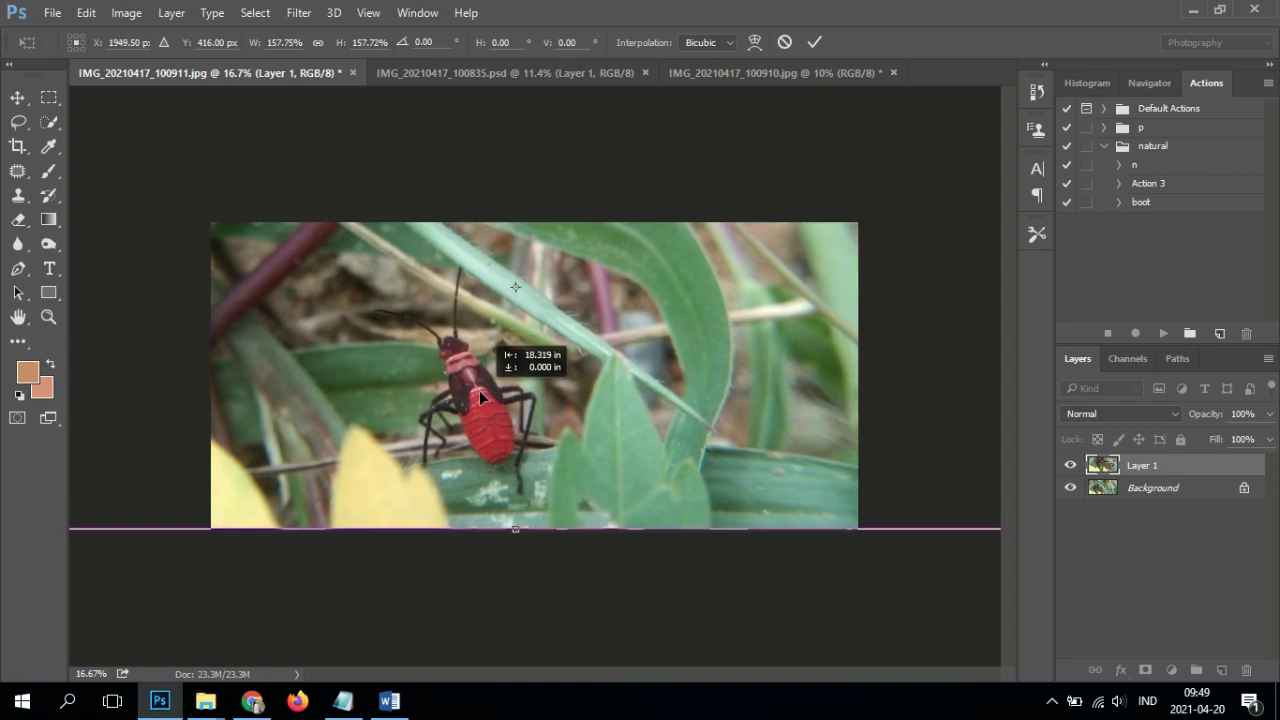
scroll(611, 375, "down", 2)
scroll(622, 390, "down", 2)
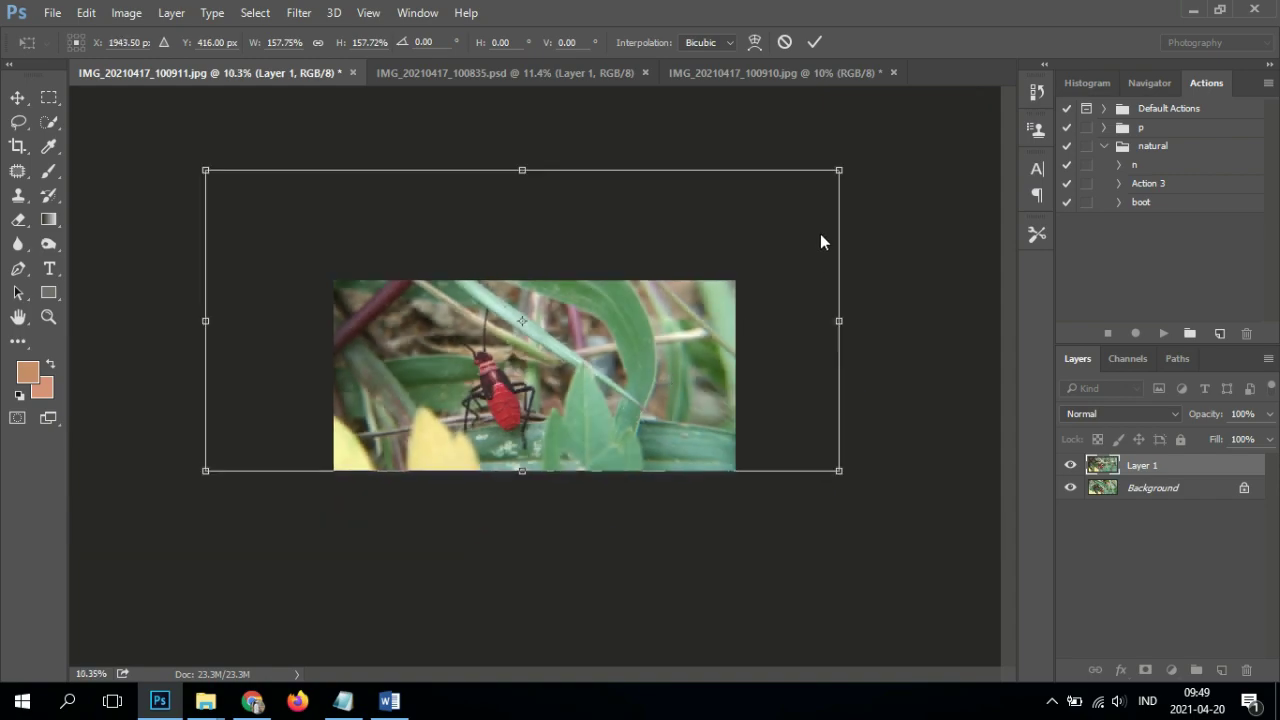
left_click_drag(840, 170, 880, 152)
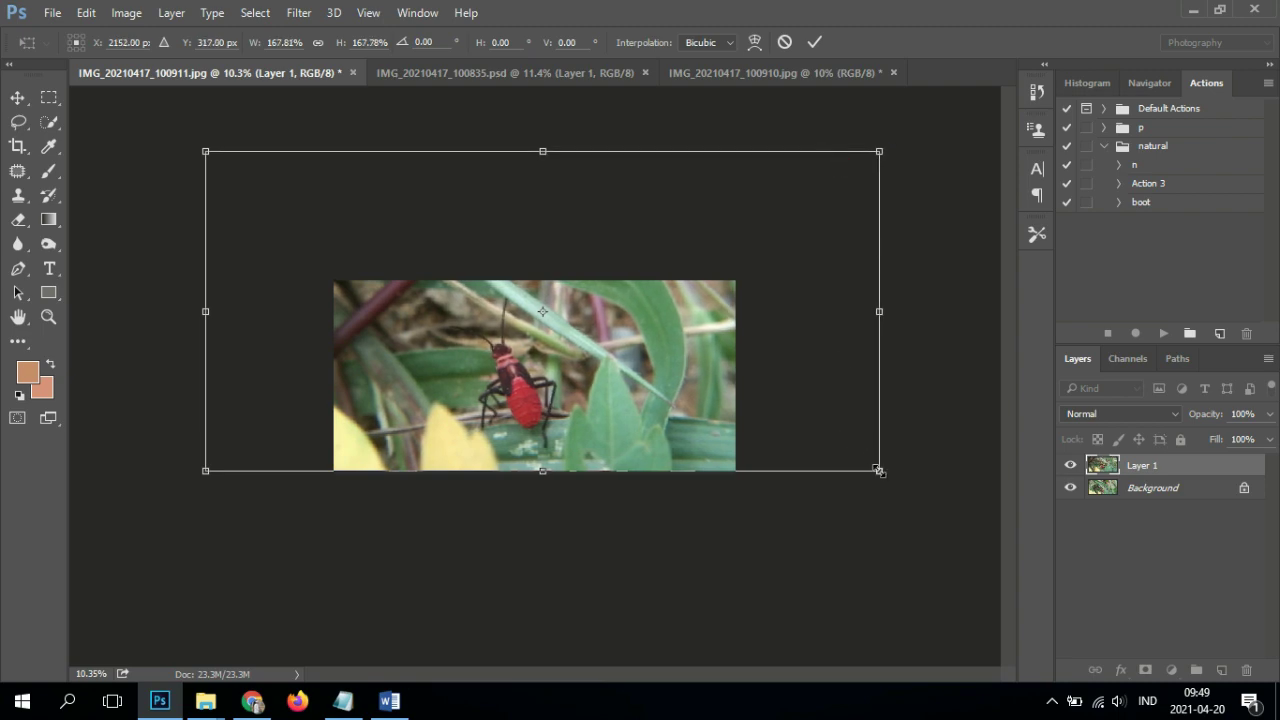
left_click_drag(885, 480, 902, 510)
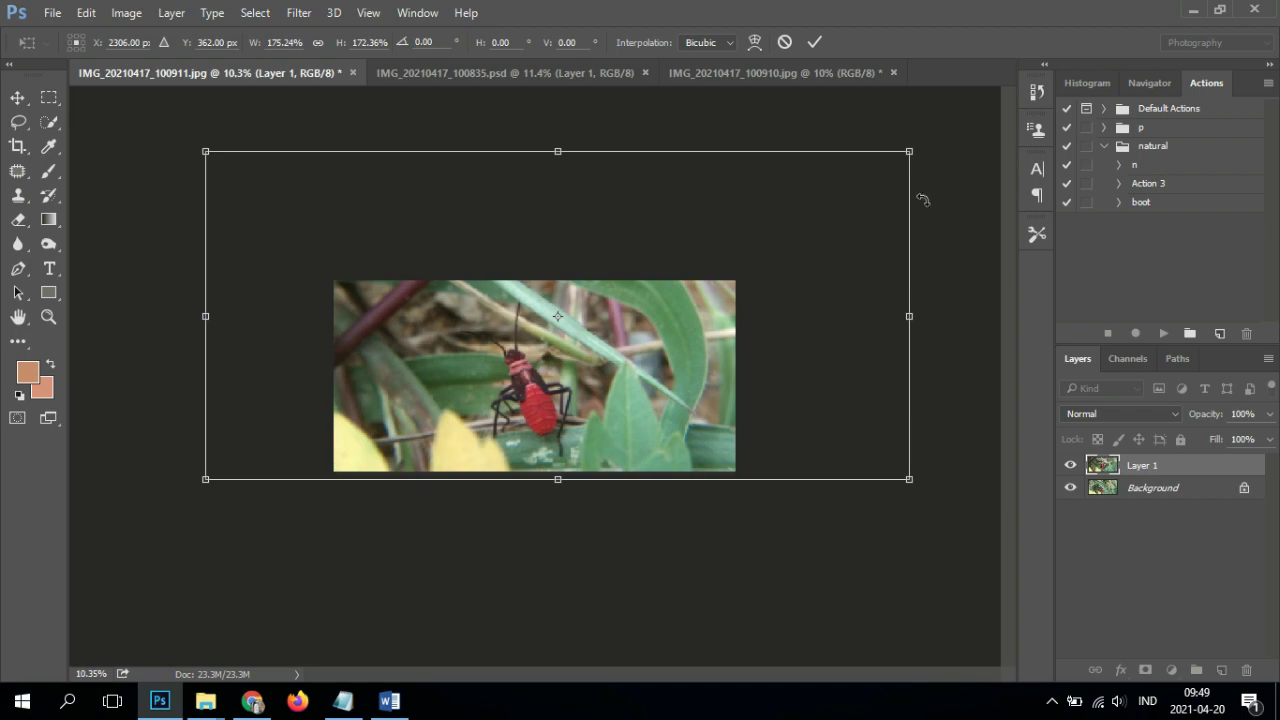
left_click(814, 41)
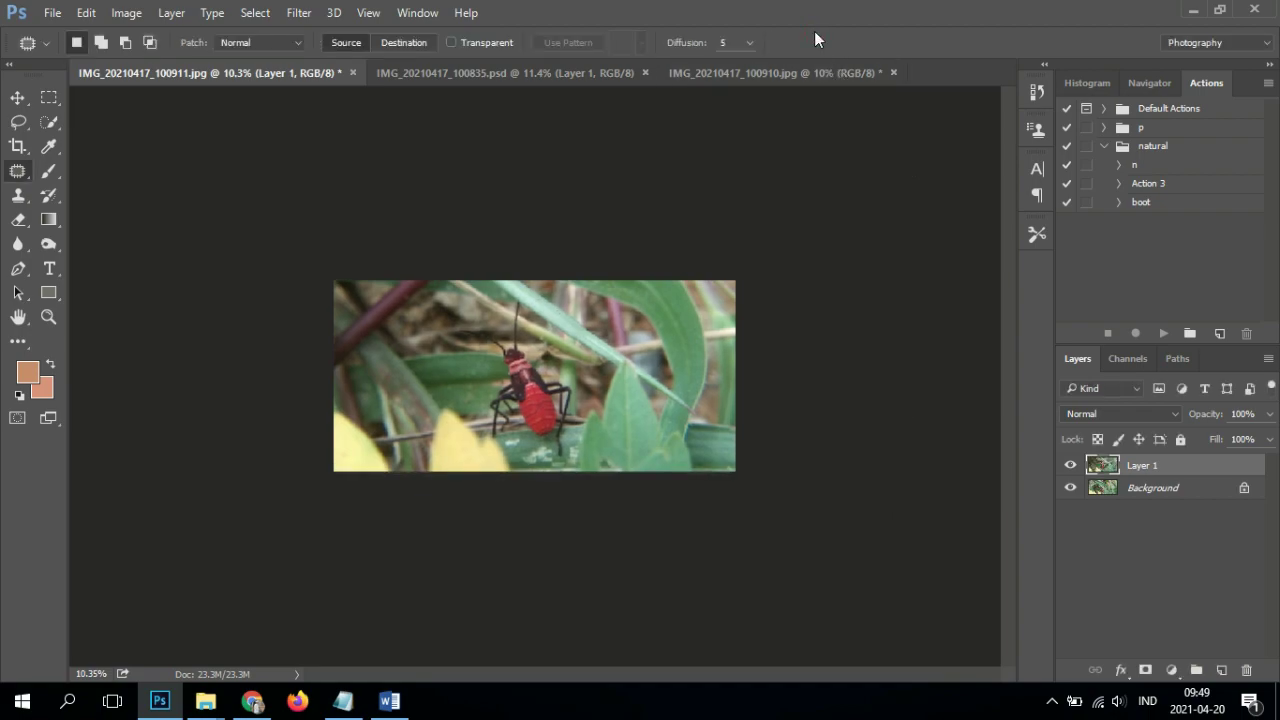
Step: Open the Camera Raw Filter on the layer and apply the m2 preset
left_click(299, 13)
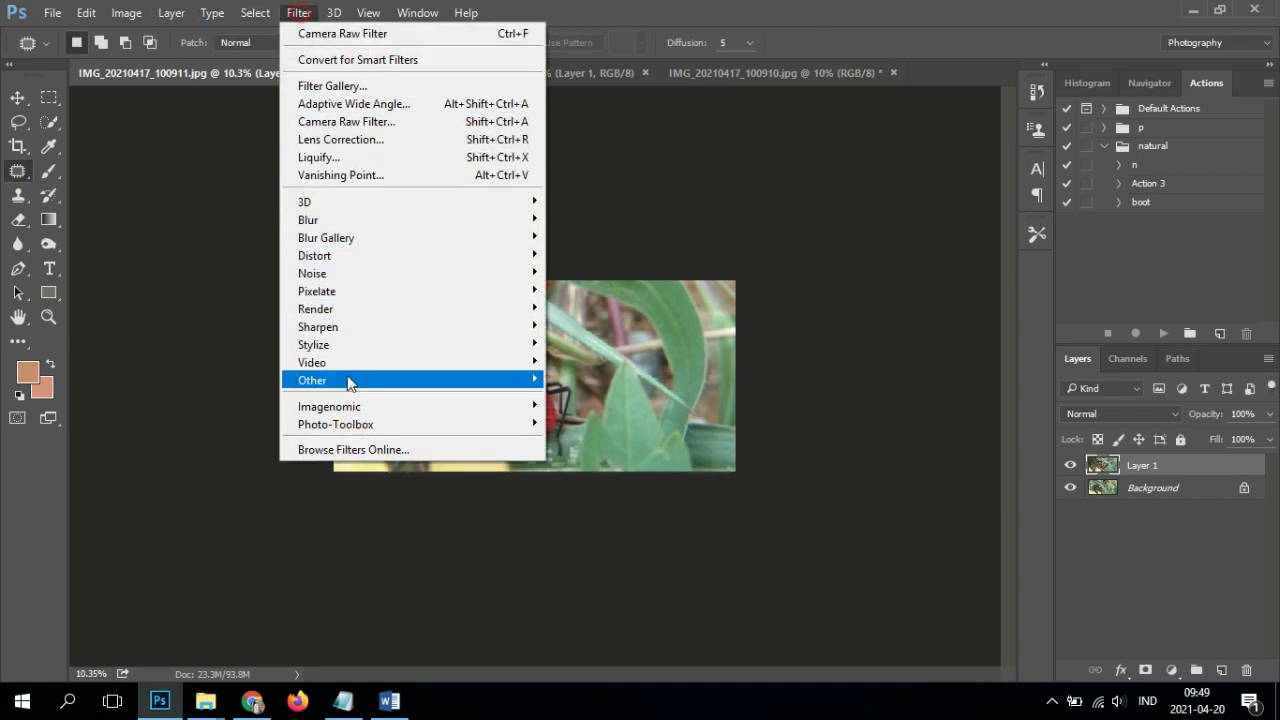
left_click(392, 121)
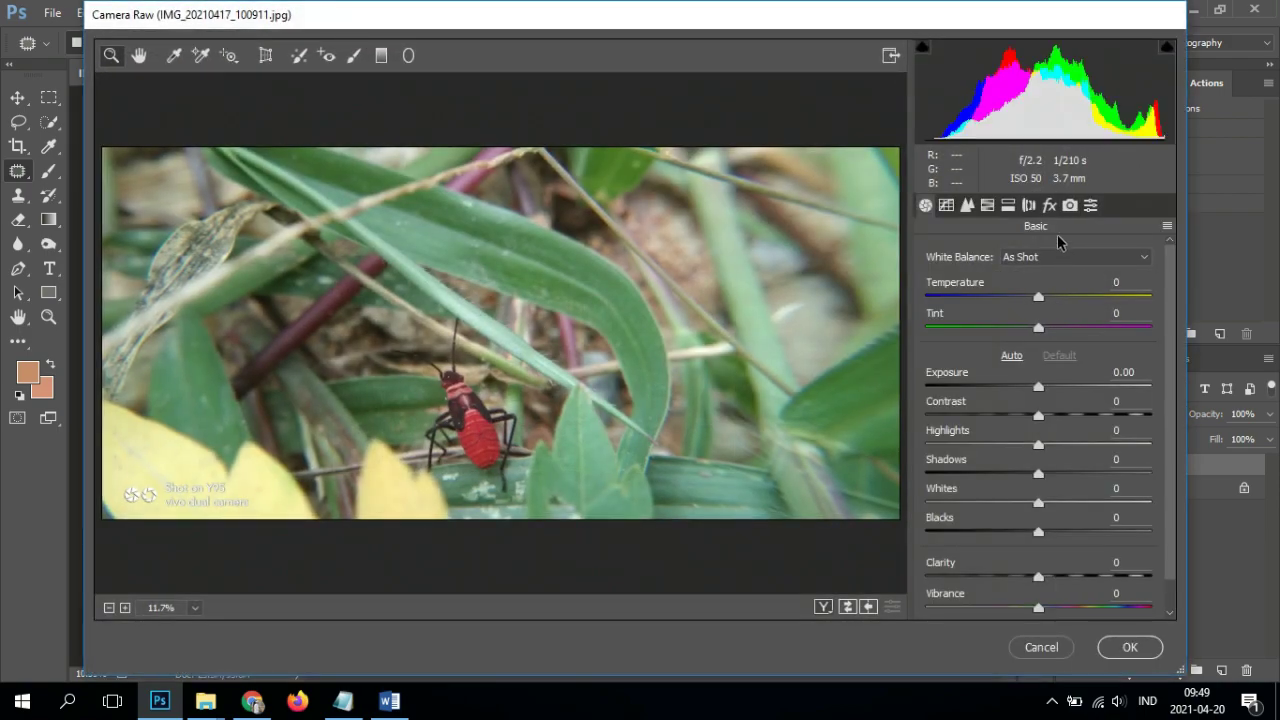
left_click(1091, 205)
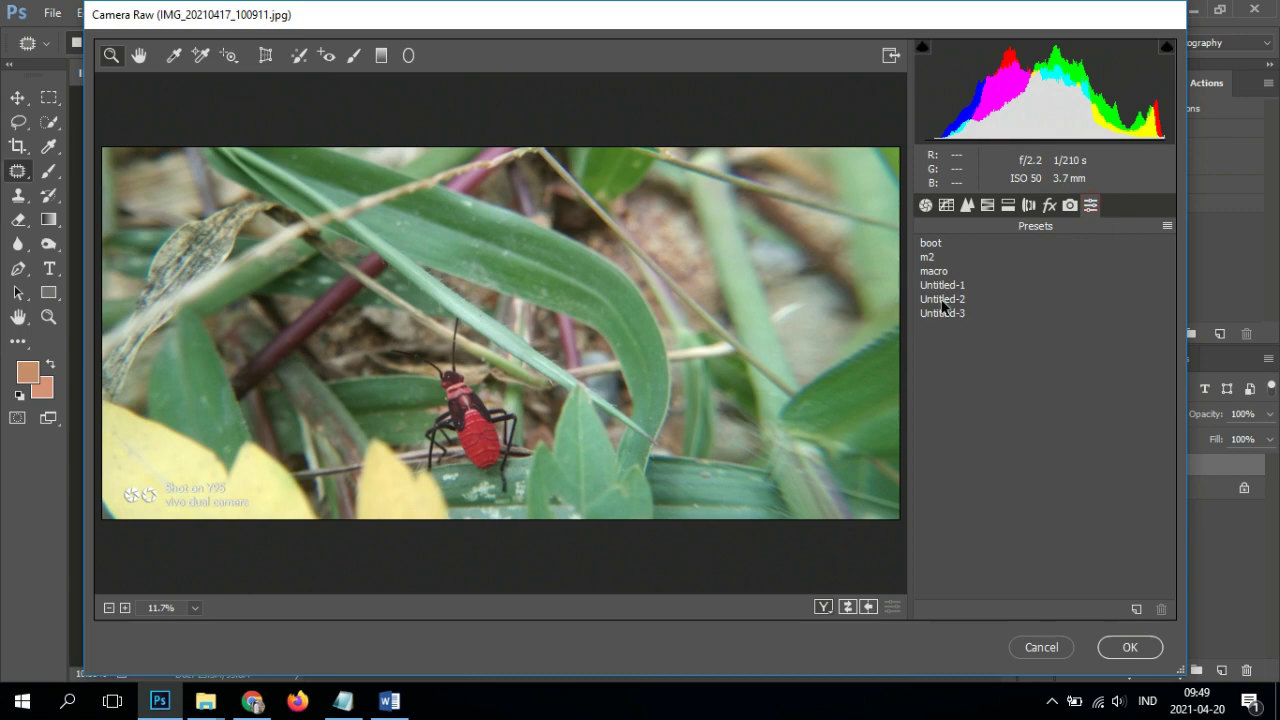
left_click(930, 244)
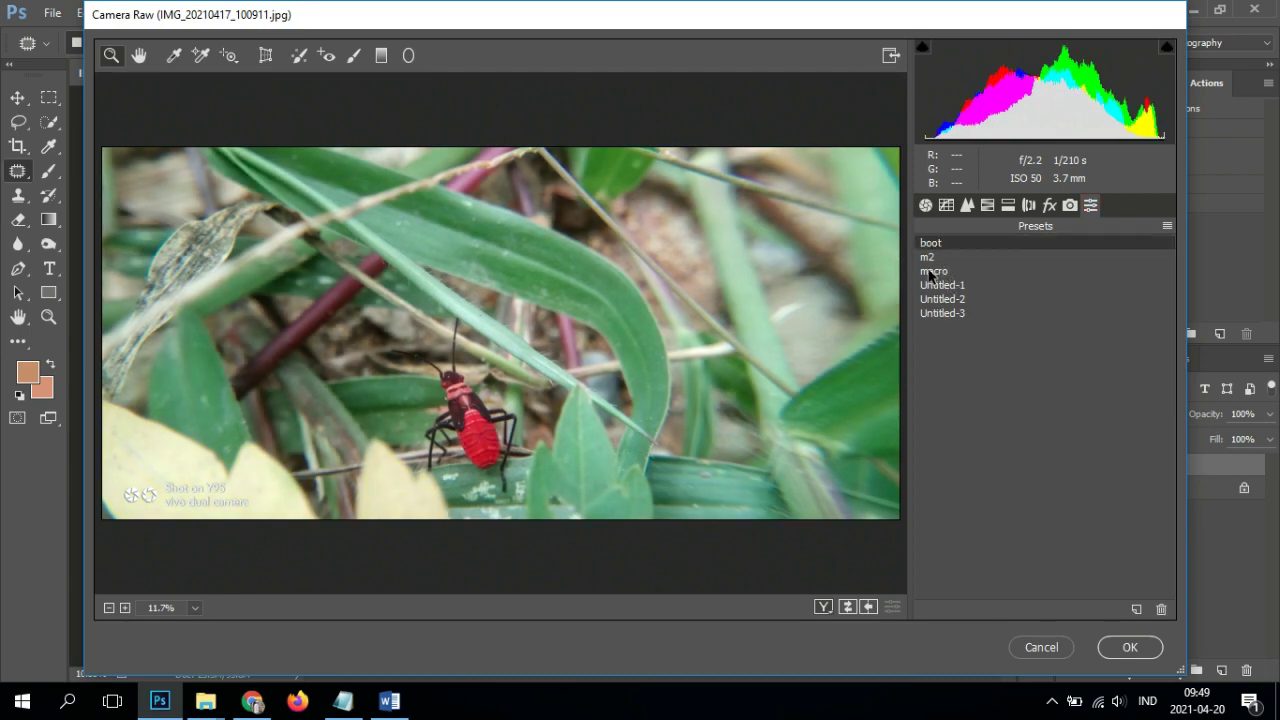
left_click(929, 264)
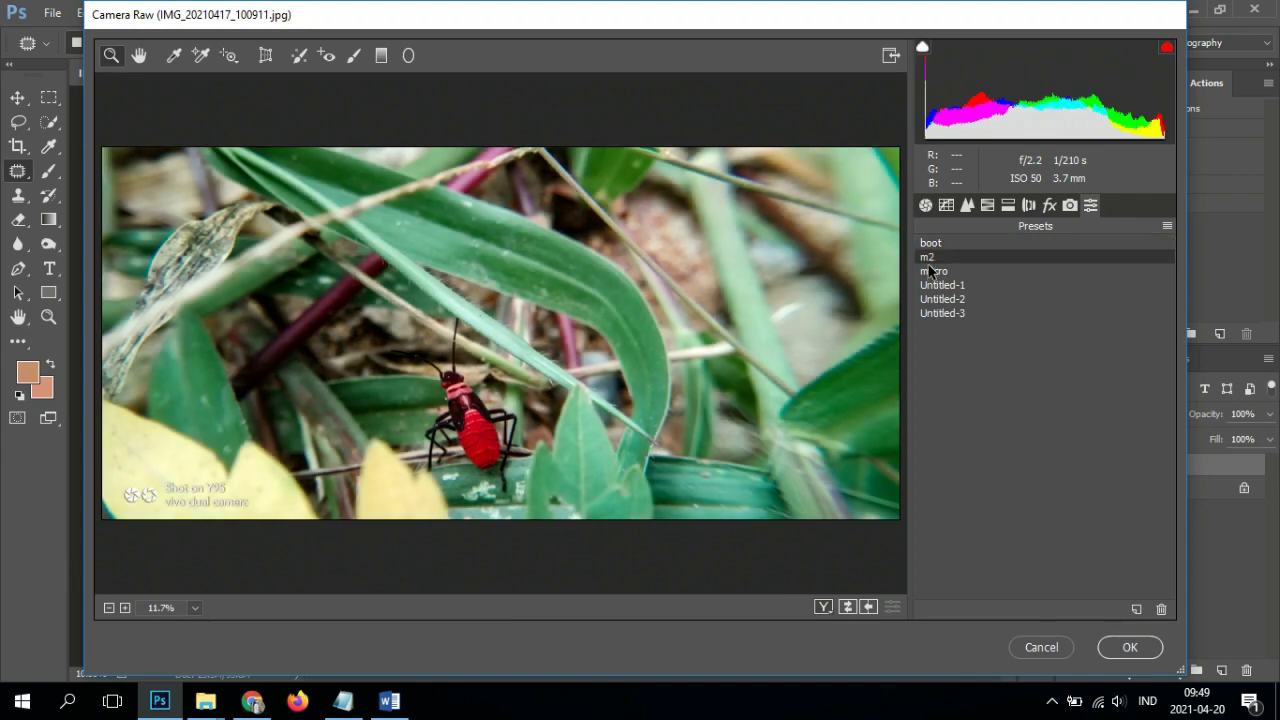
Step: In Basic, raise Exposure to +0.25 and lift Shadows to +1
left_click(925, 205)
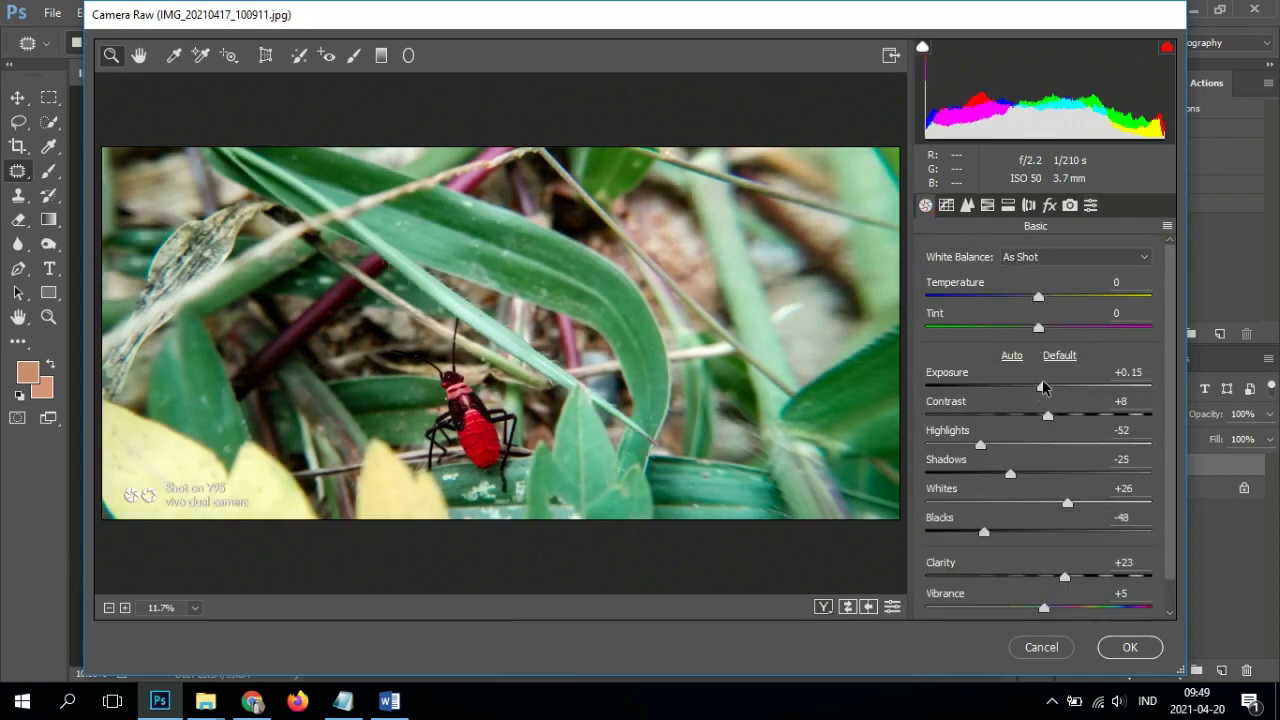
left_click_drag(1043, 388, 1046, 389)
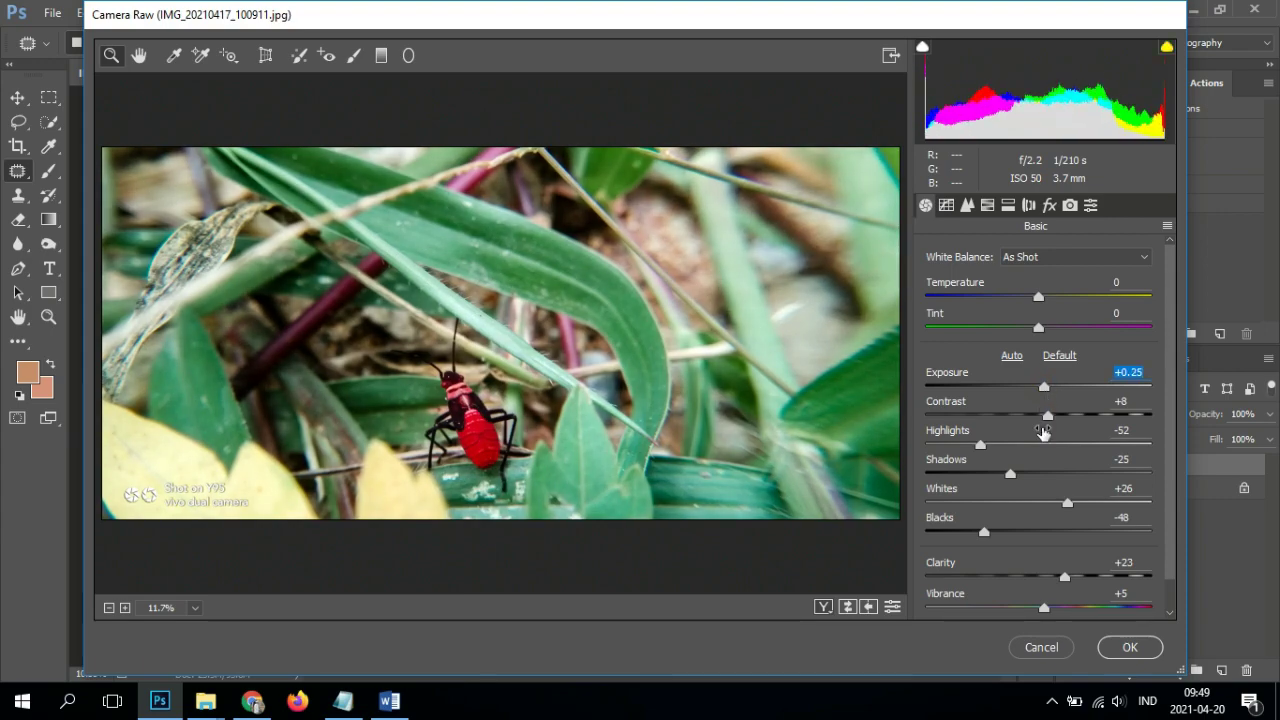
mouse_move(1037, 472)
left_mouse_down()
mouse_move(1021, 474)
mouse_move(1042, 474)
left_mouse_up()
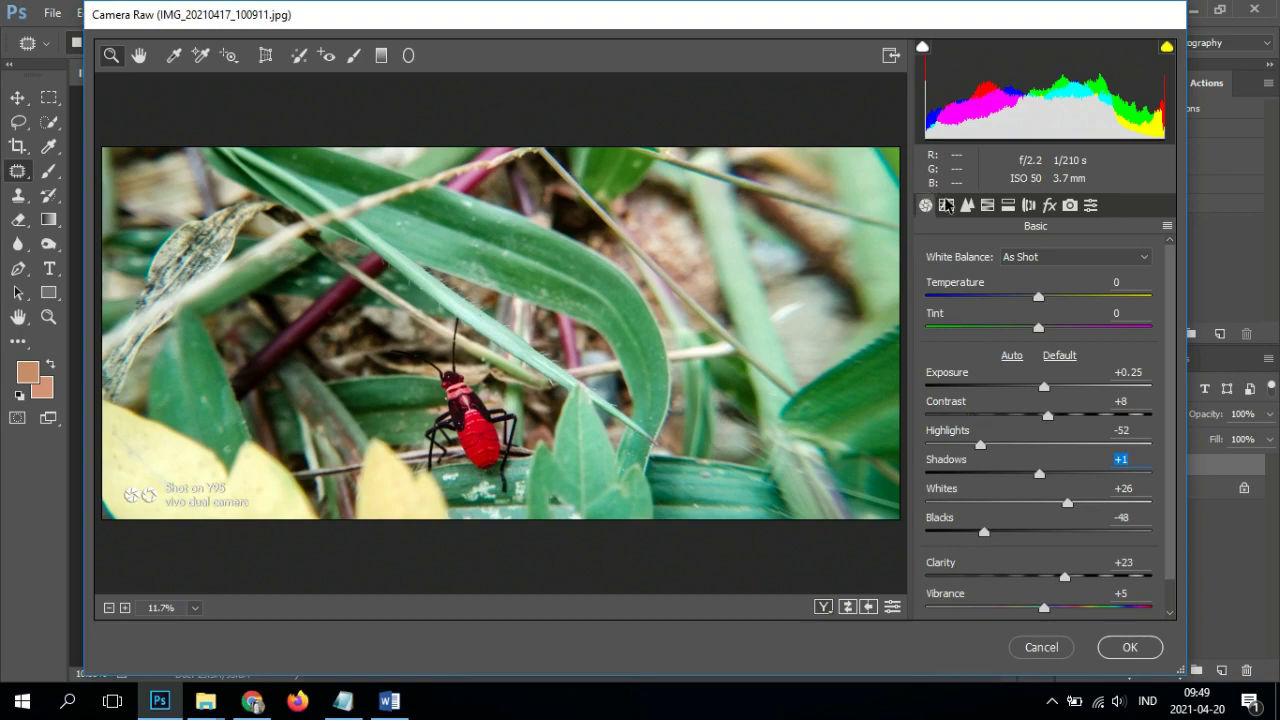
Step: Raise sharpening Masking to 35 and shift the Greens hue in HSL
left_click(967, 205)
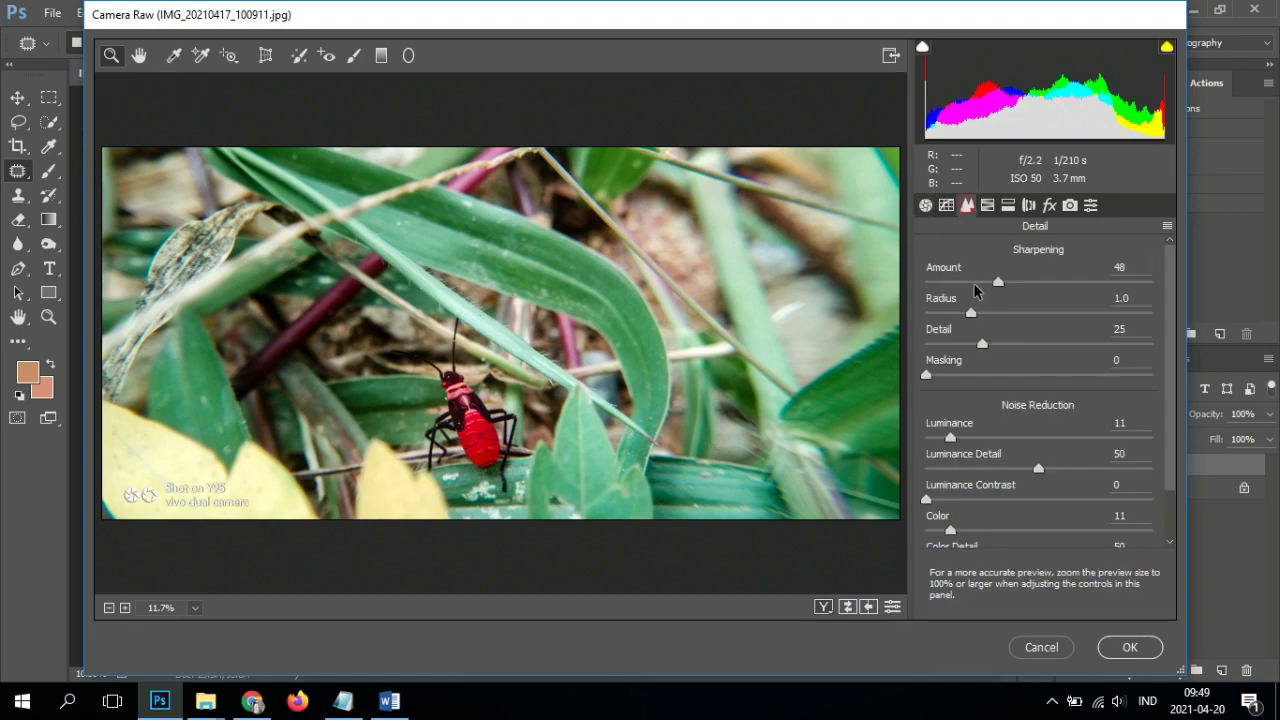
left_click_drag(930, 375, 1004, 375)
left_click(988, 205)
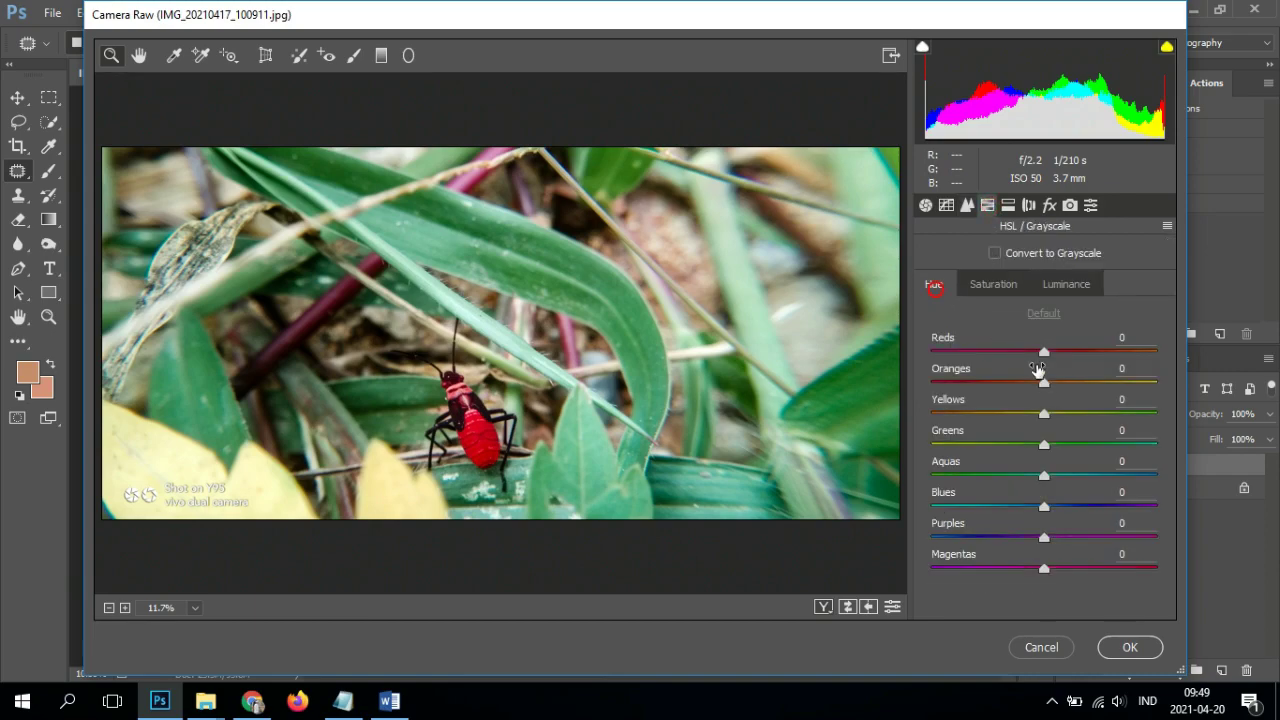
mouse_move(1044, 443)
left_mouse_down()
mouse_move(1089, 436)
mouse_move(1008, 445)
left_mouse_up()
Step: Set luminance to Reds +6, Yellows +5, Greens -23, and Greens saturation to -25
left_click(1000, 285)
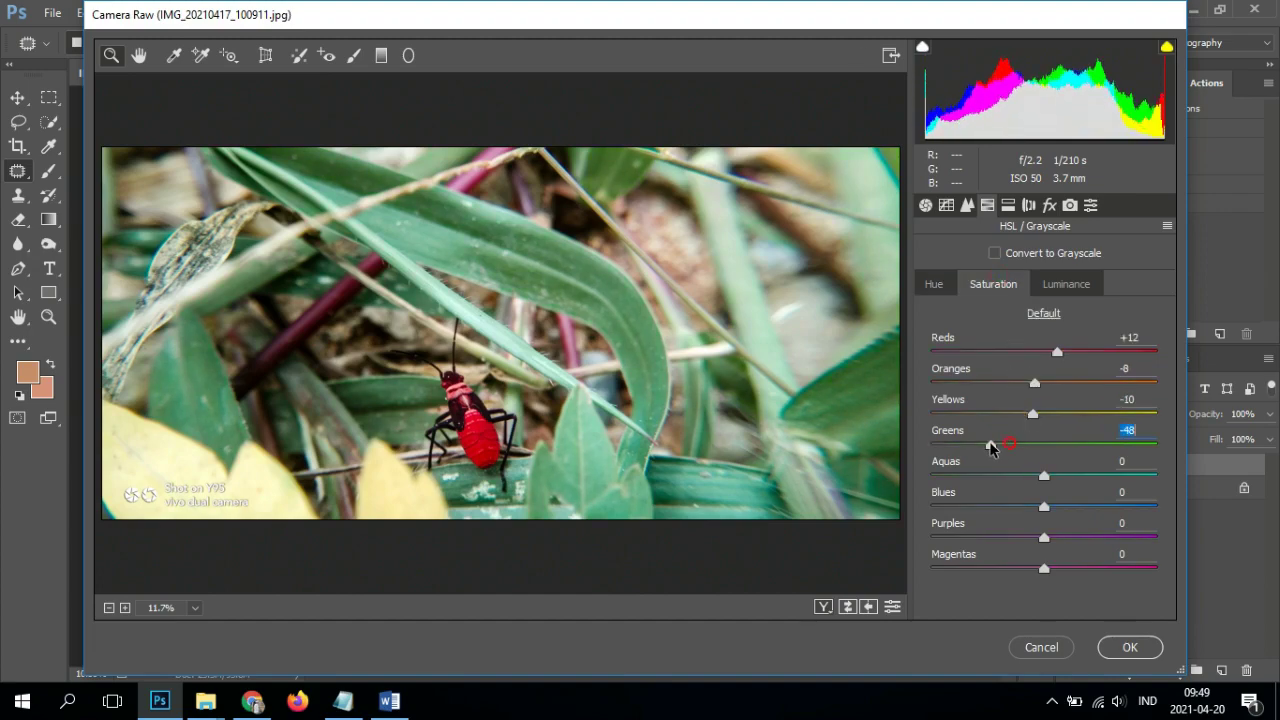
left_click(1066, 284)
mouse_move(1044, 444)
left_mouse_down()
mouse_move(1003, 445)
mouse_move(1018, 445)
left_mouse_up()
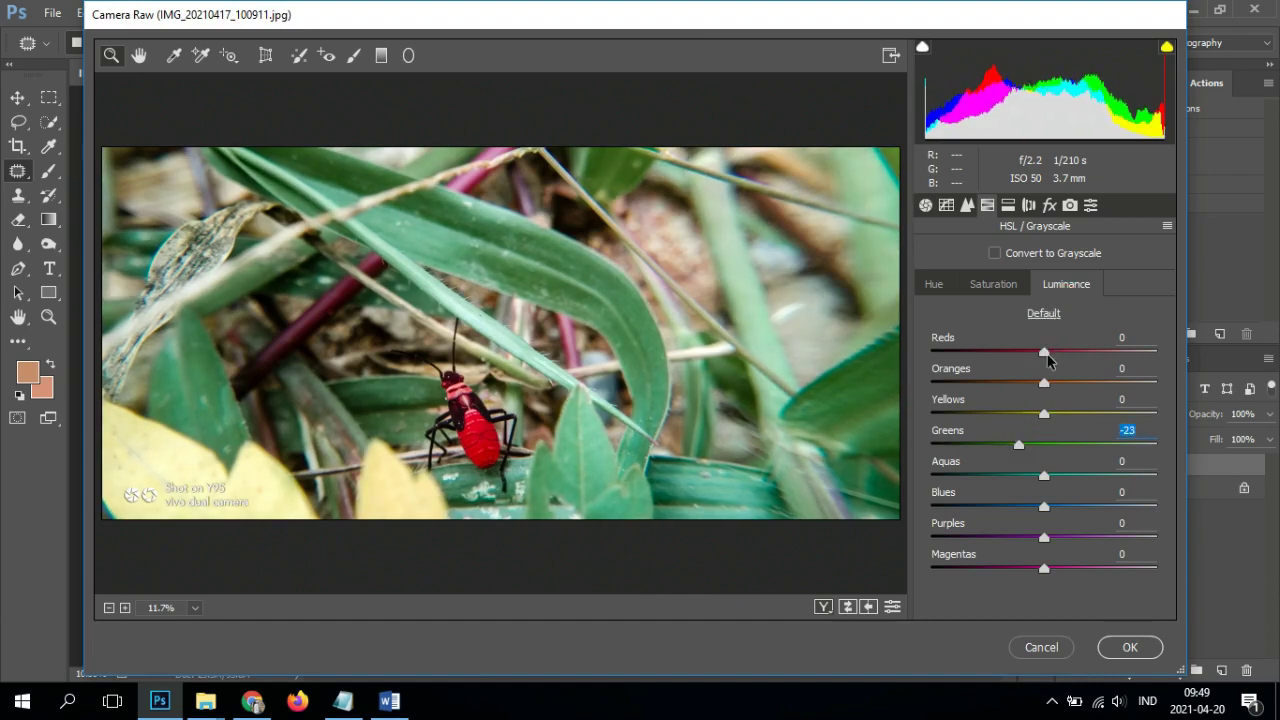
left_click_drag(1044, 352, 1051, 382)
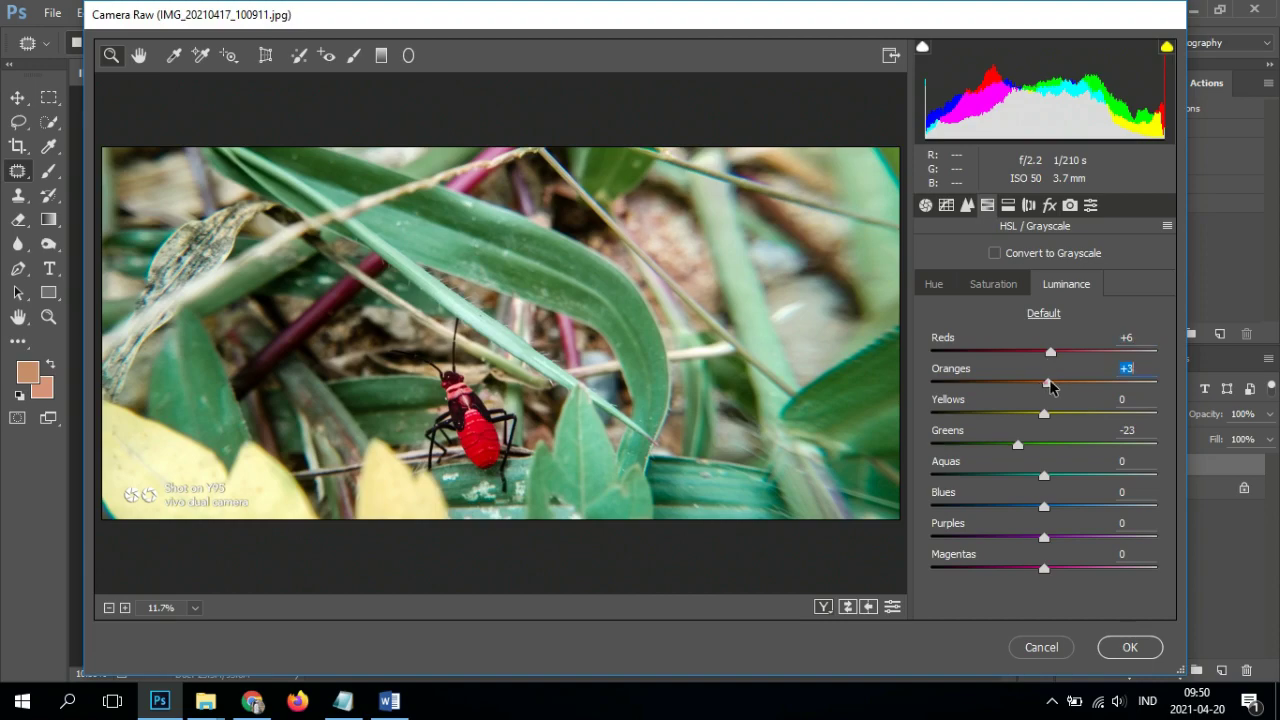
left_click(1040, 413)
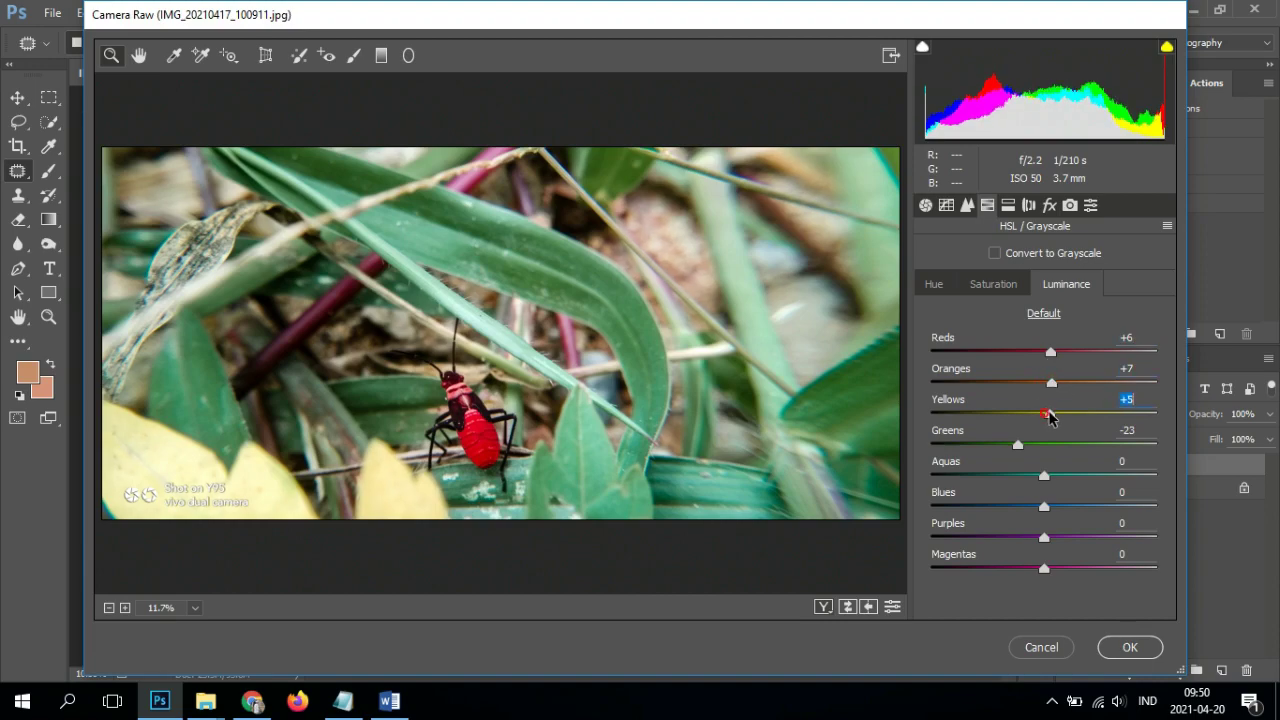
left_click(980, 286)
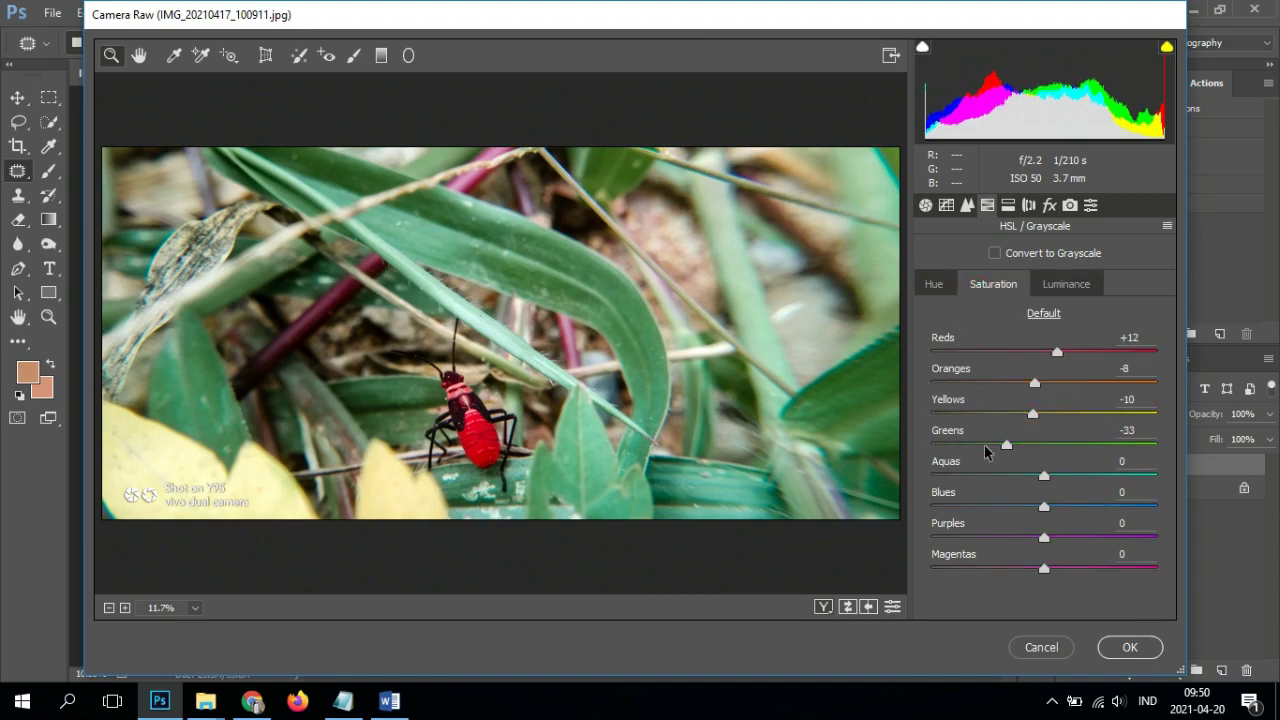
mouse_move(986, 445)
left_mouse_down()
mouse_move(1021, 446)
mouse_move(1016, 459)
left_mouse_up()
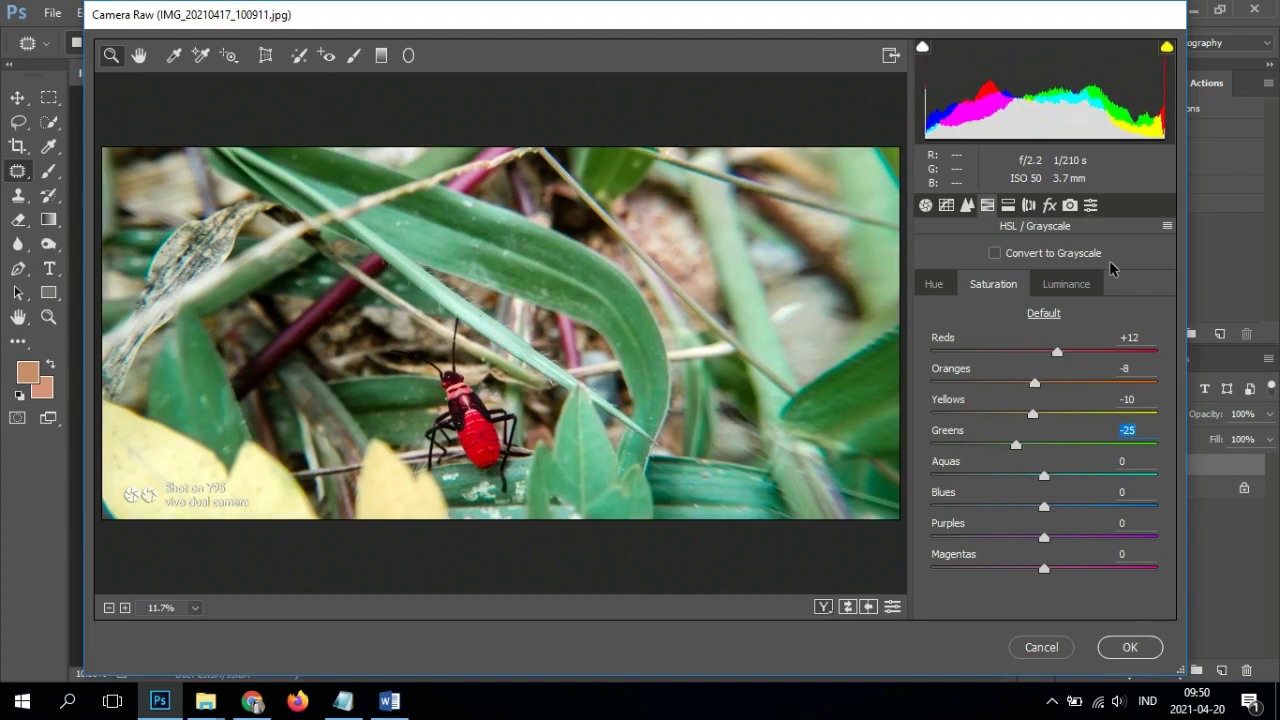
Step: Set calibration Red Primary Hue to +1 and Green Primary Hue to +9, then apply the grade
left_click(1070, 205)
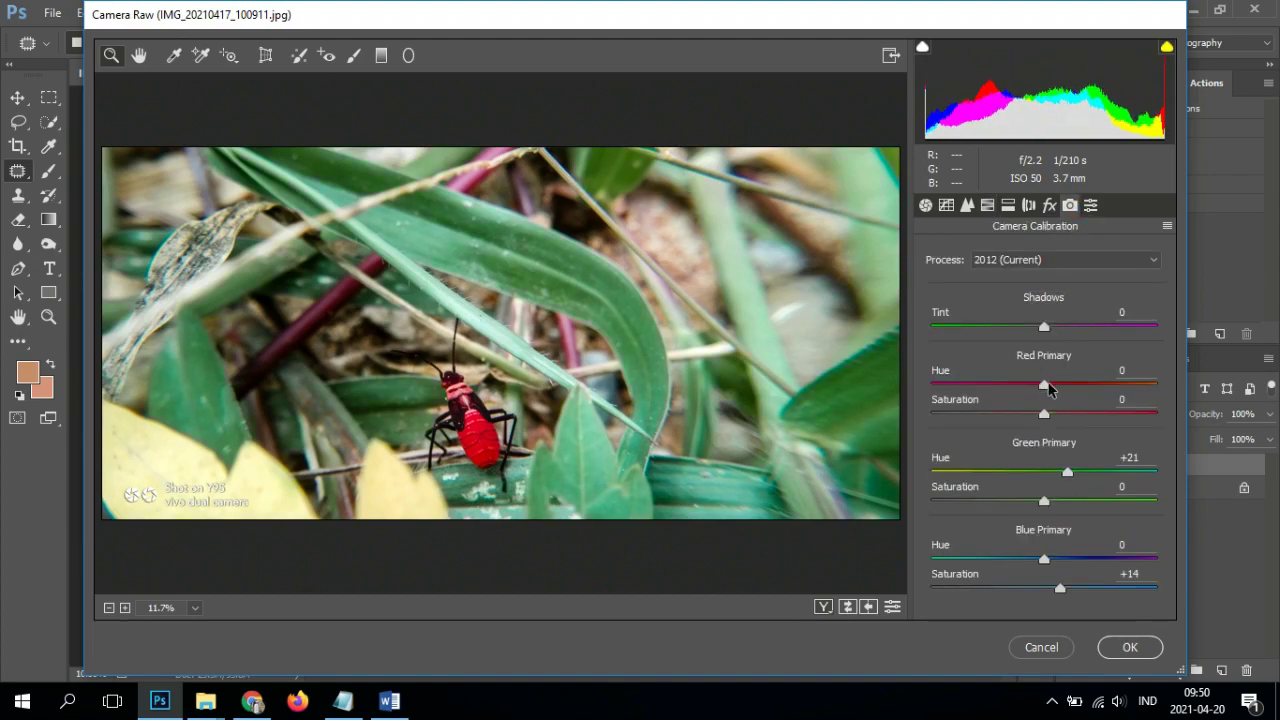
left_click_drag(1049, 389, 1051, 389)
mouse_move(1094, 478)
left_mouse_down()
mouse_move(938, 463)
mouse_move(1066, 478)
mouse_move(1054, 478)
left_mouse_up()
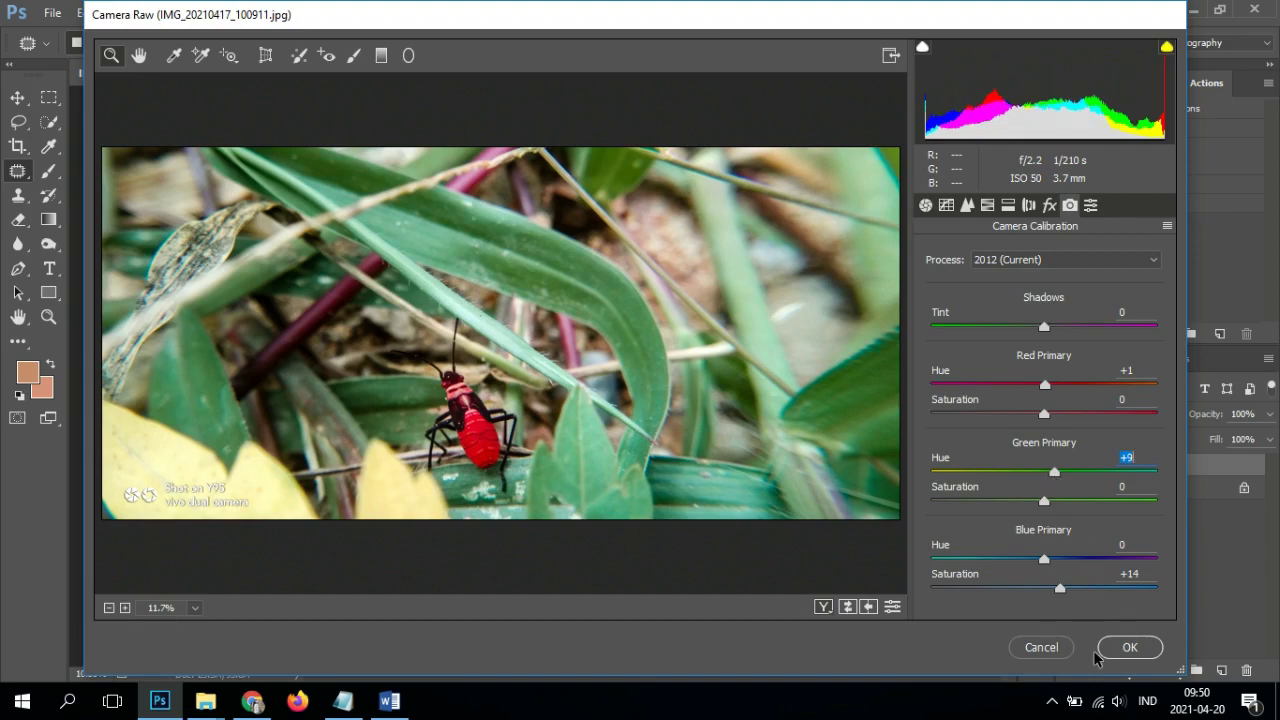
left_click(1128, 645)
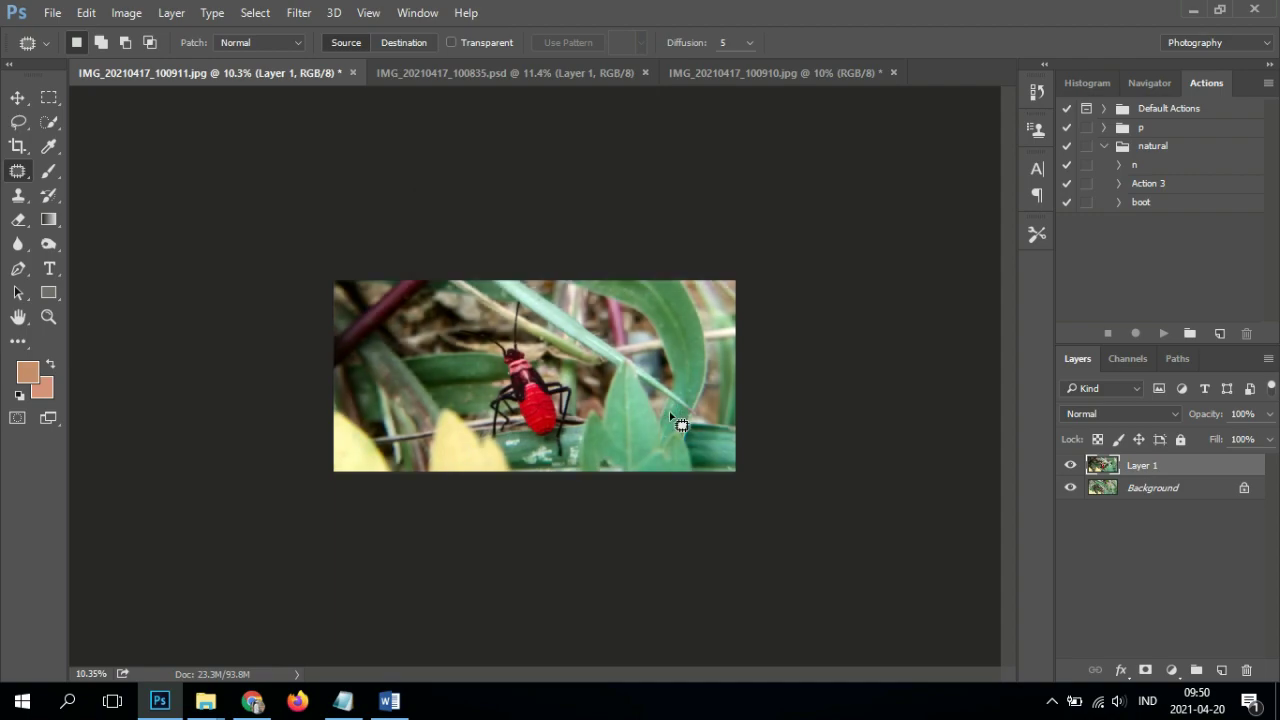
Step: Merge the graded layer down into a single background
scroll(680, 425, "up", 3)
scroll(588, 465, "down", 2)
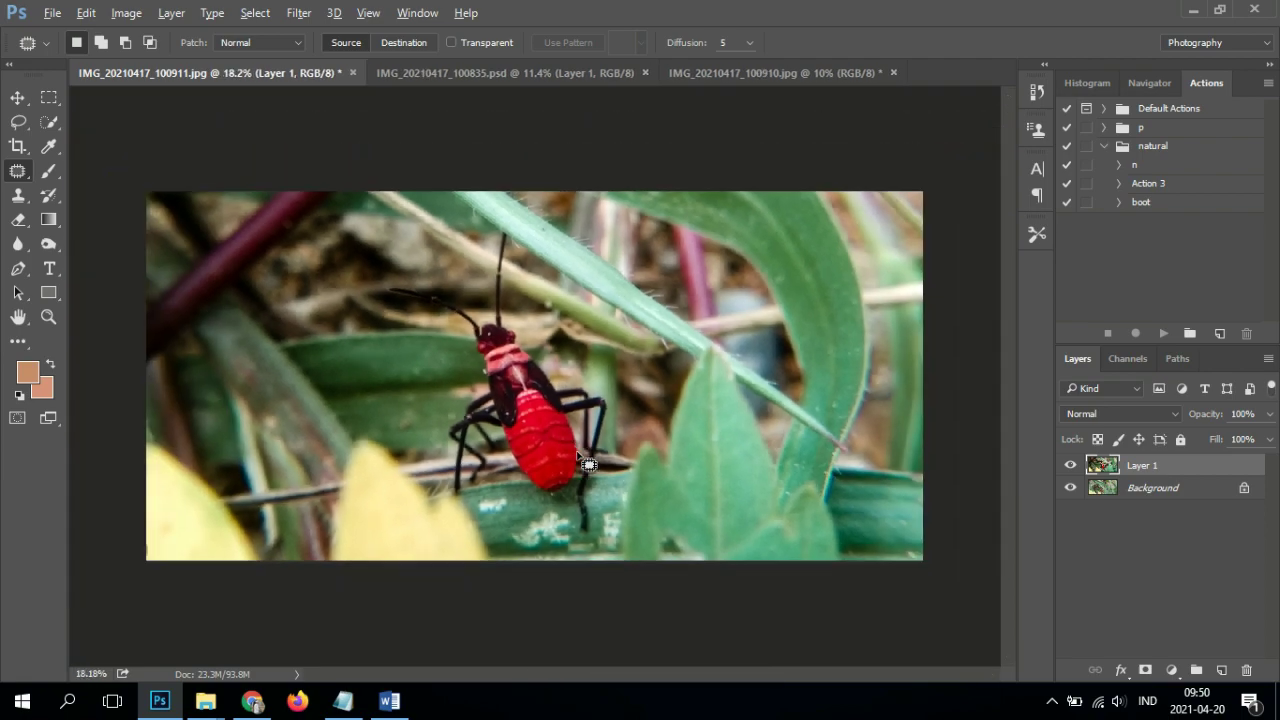
scroll(588, 465, "down", 1)
key("ctrl+e")
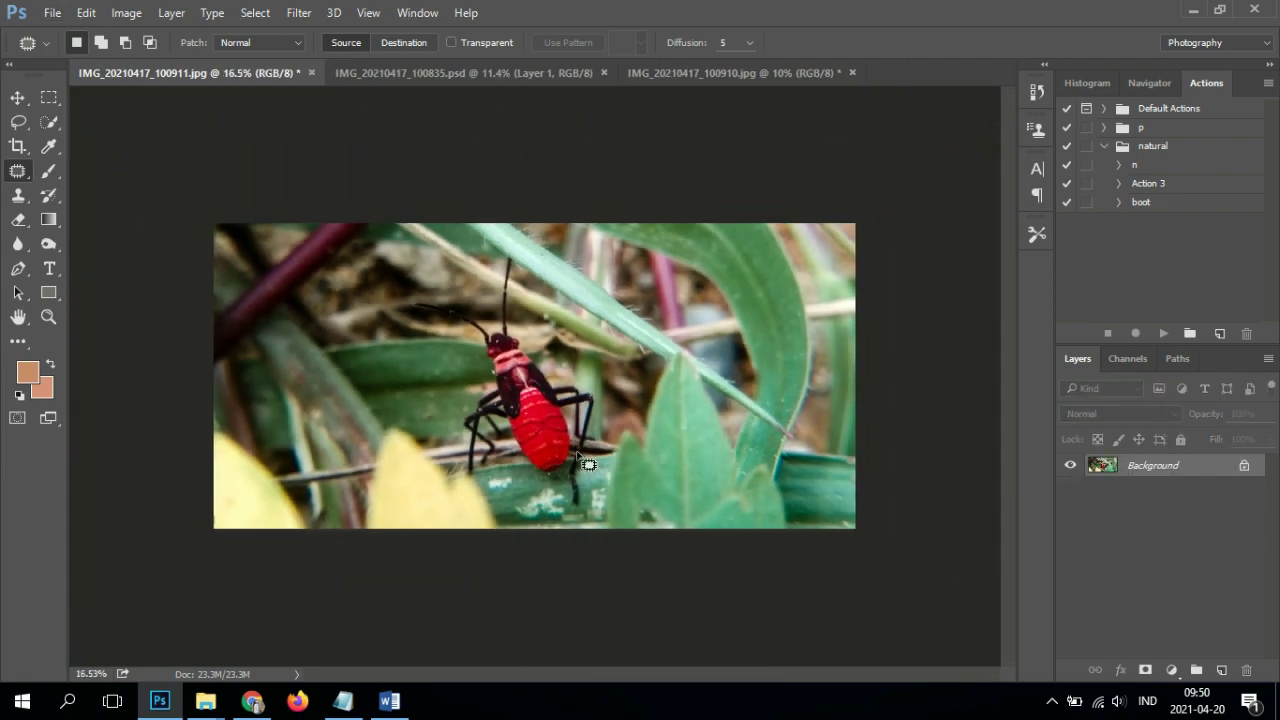
Step: Save the image as a copy in Pictures > edit macro
key("ctrl+shift+s")
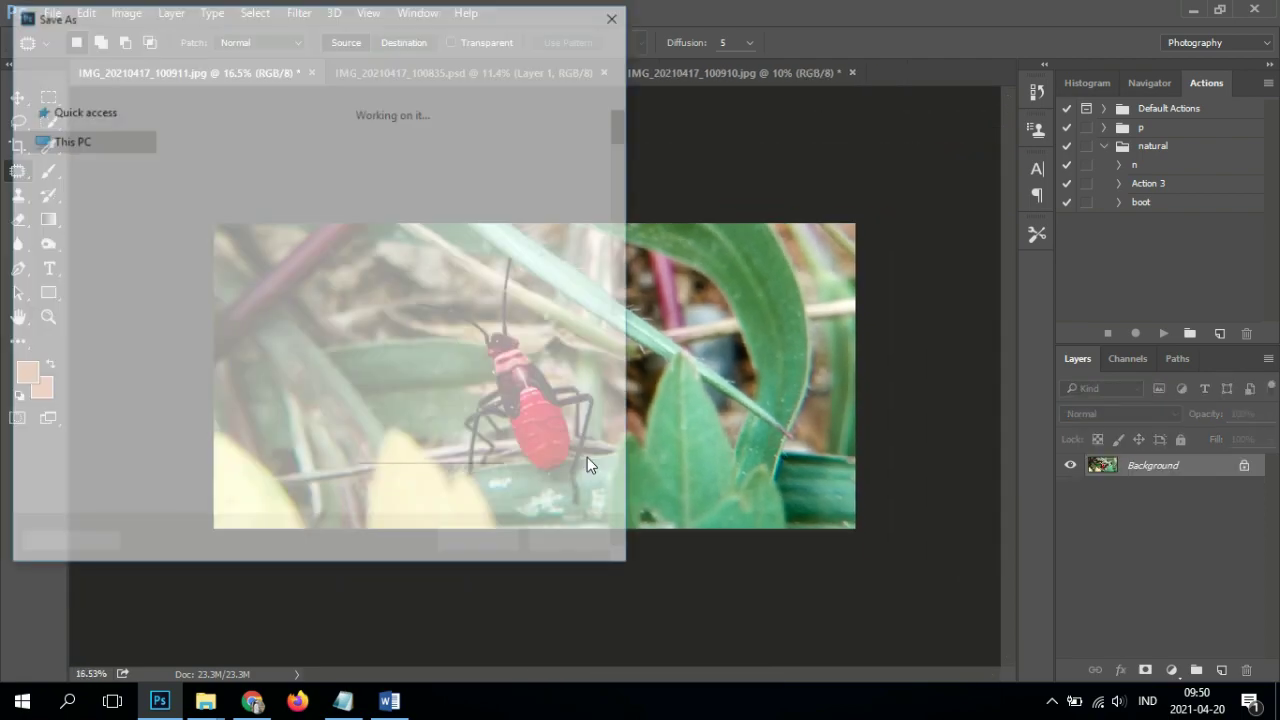
left_click(70, 244)
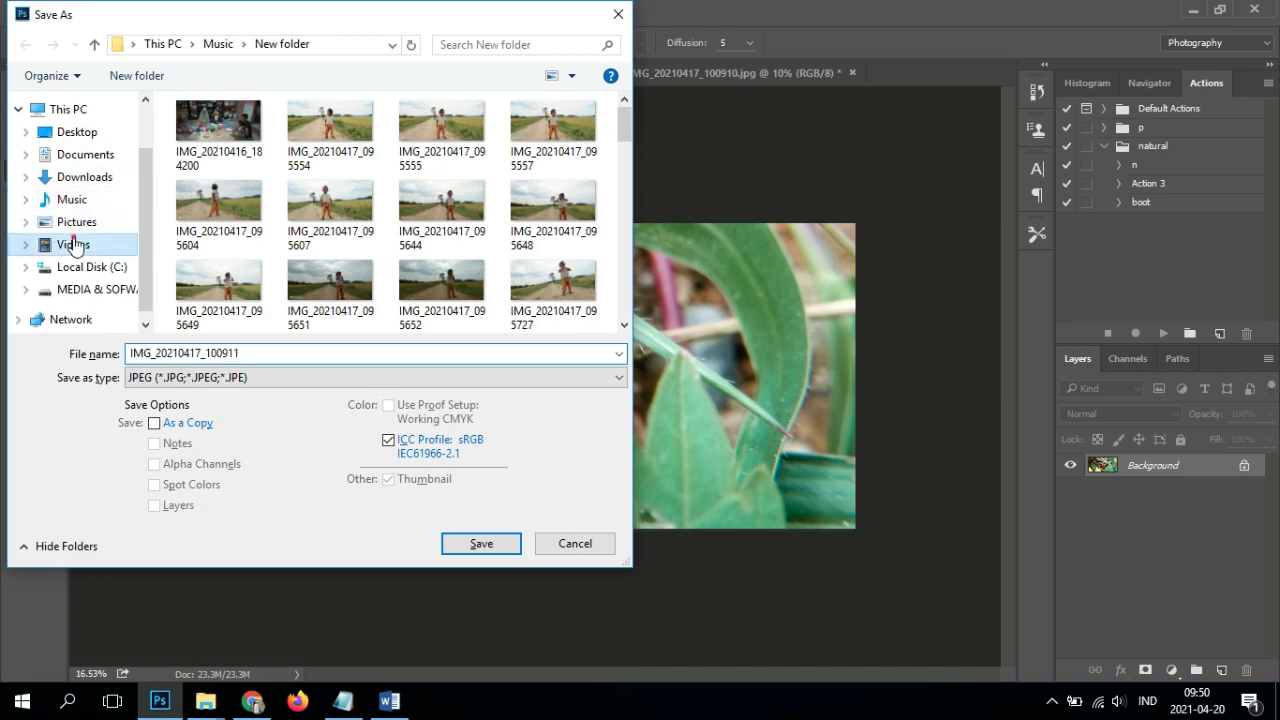
left_click(100, 221)
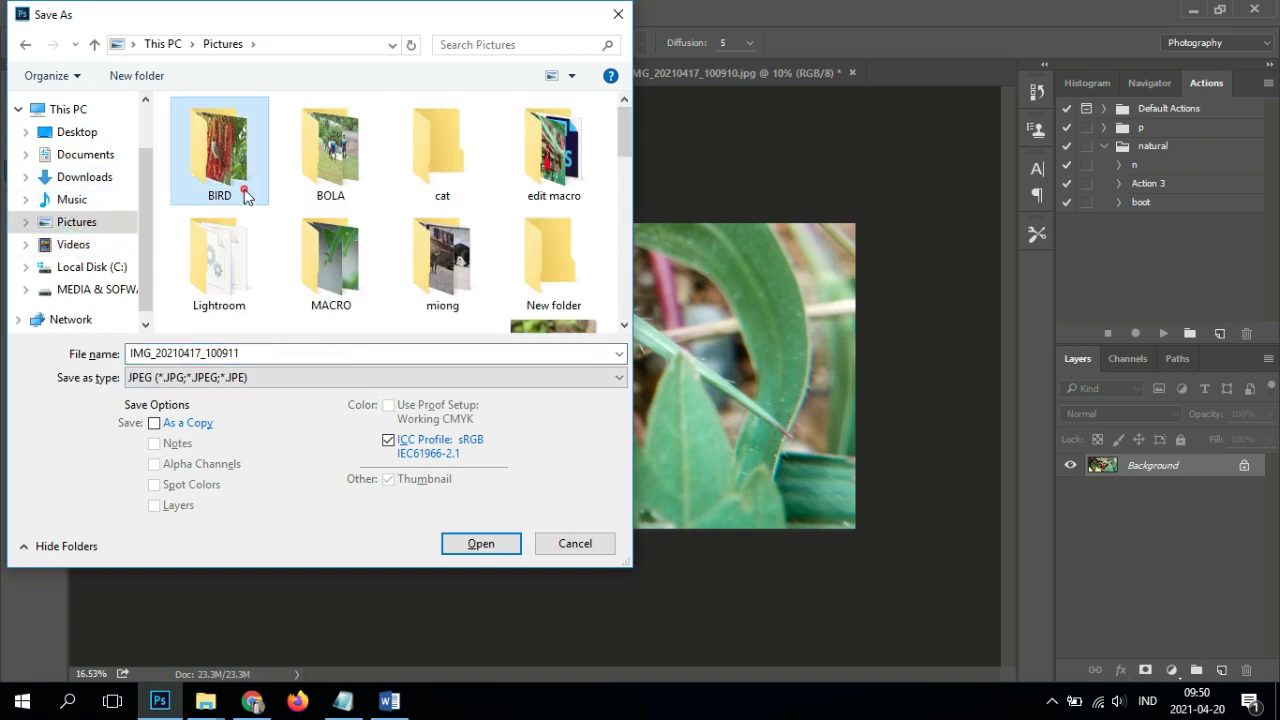
left_click(570, 190)
double_click(570, 190)
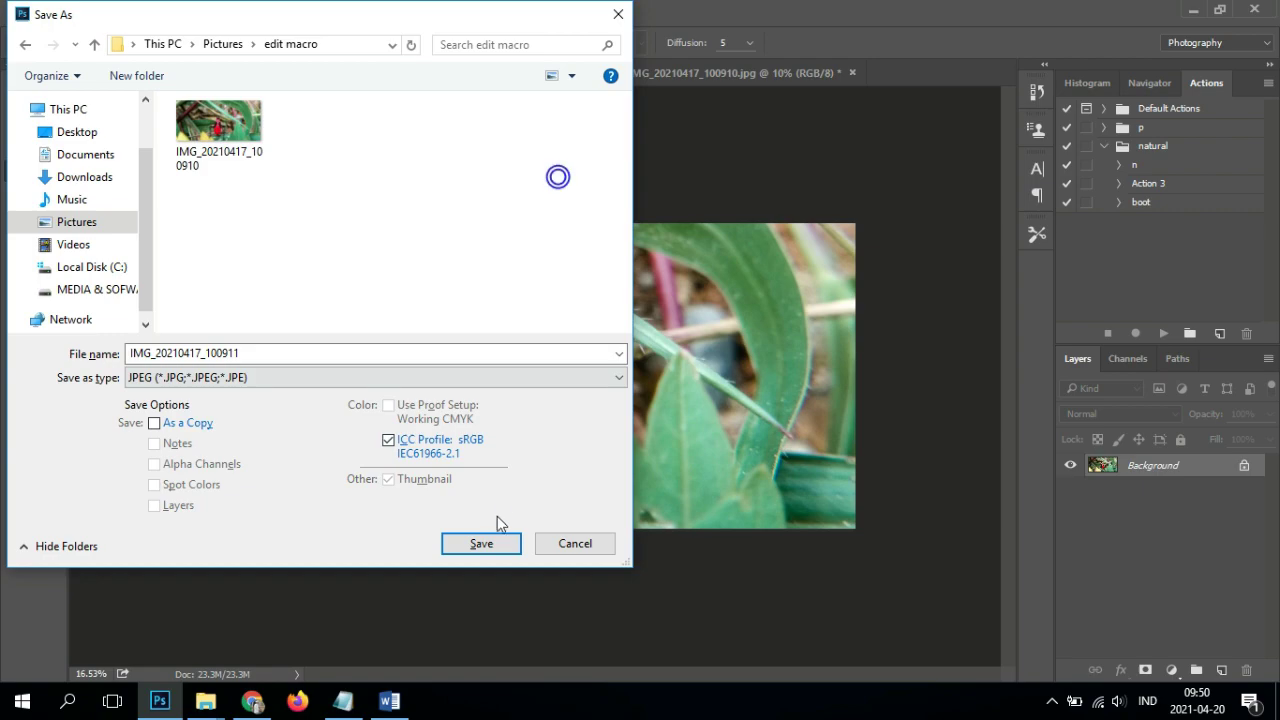
left_click(488, 548)
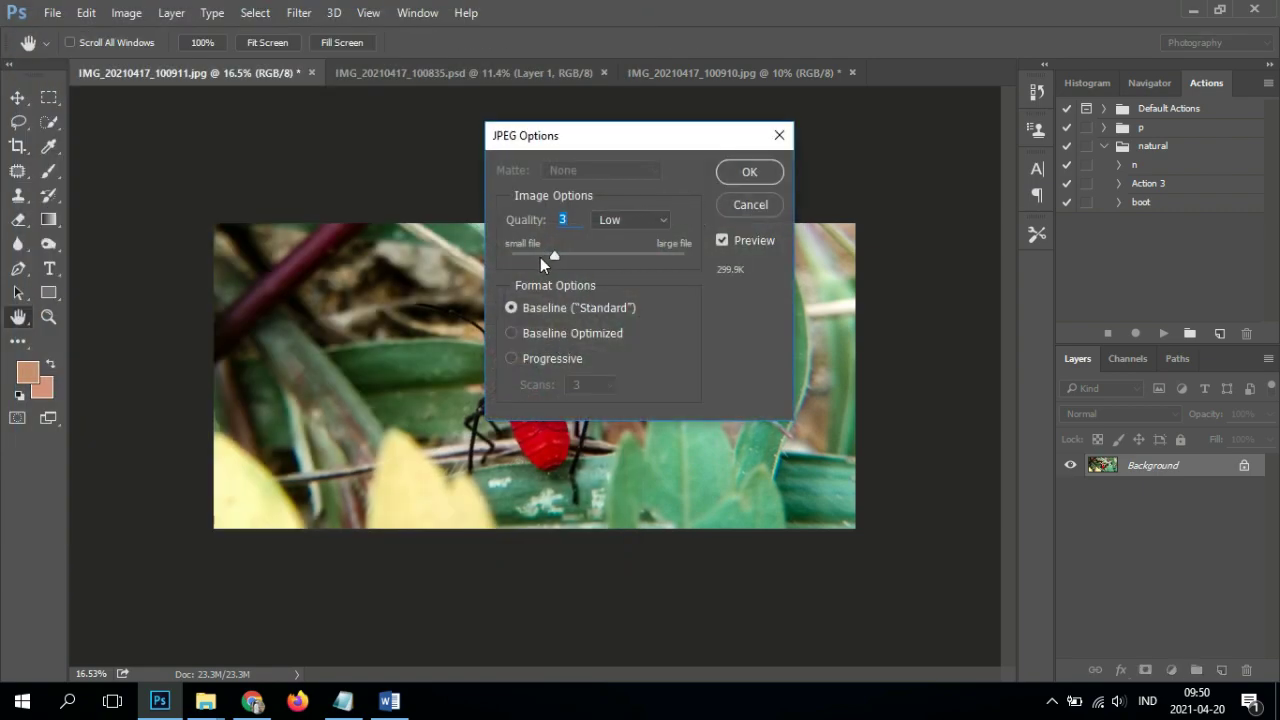
Step: Set the JPEG options to Quality 9 (High) with Baseline Optimized encoding
left_click_drag(554, 255, 571, 255)
left_click_drag(666, 254, 689, 254)
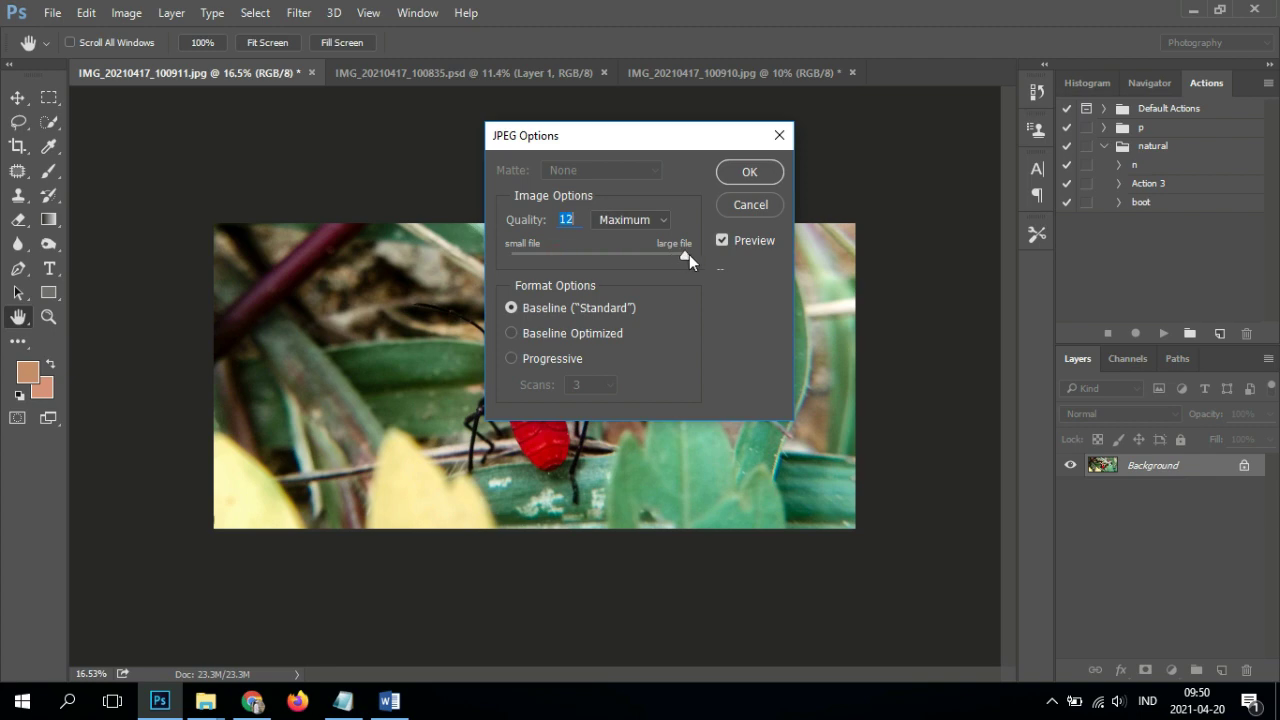
left_click(579, 333)
left_click_drag(641, 254, 631, 255)
left_click(750, 172)
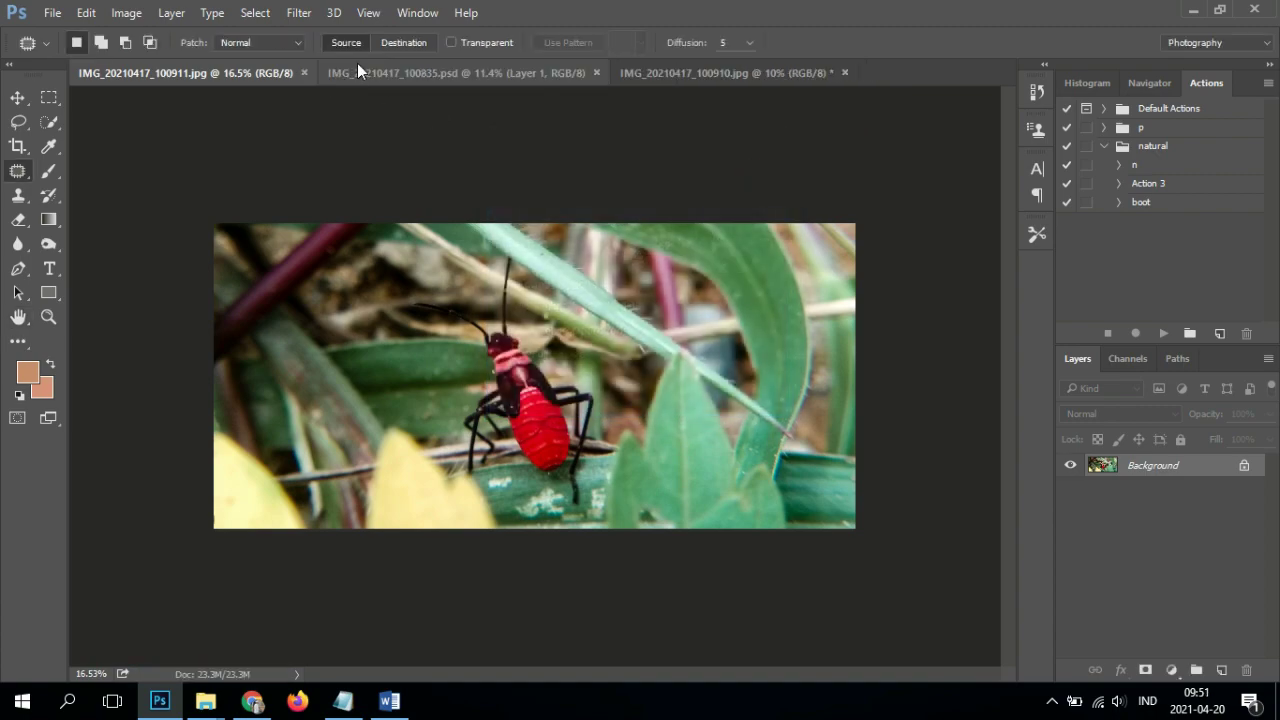
Step: Close the finished 100911 photo and begin saving IMG_20210417_100835 as a JPEG
left_click(304, 72)
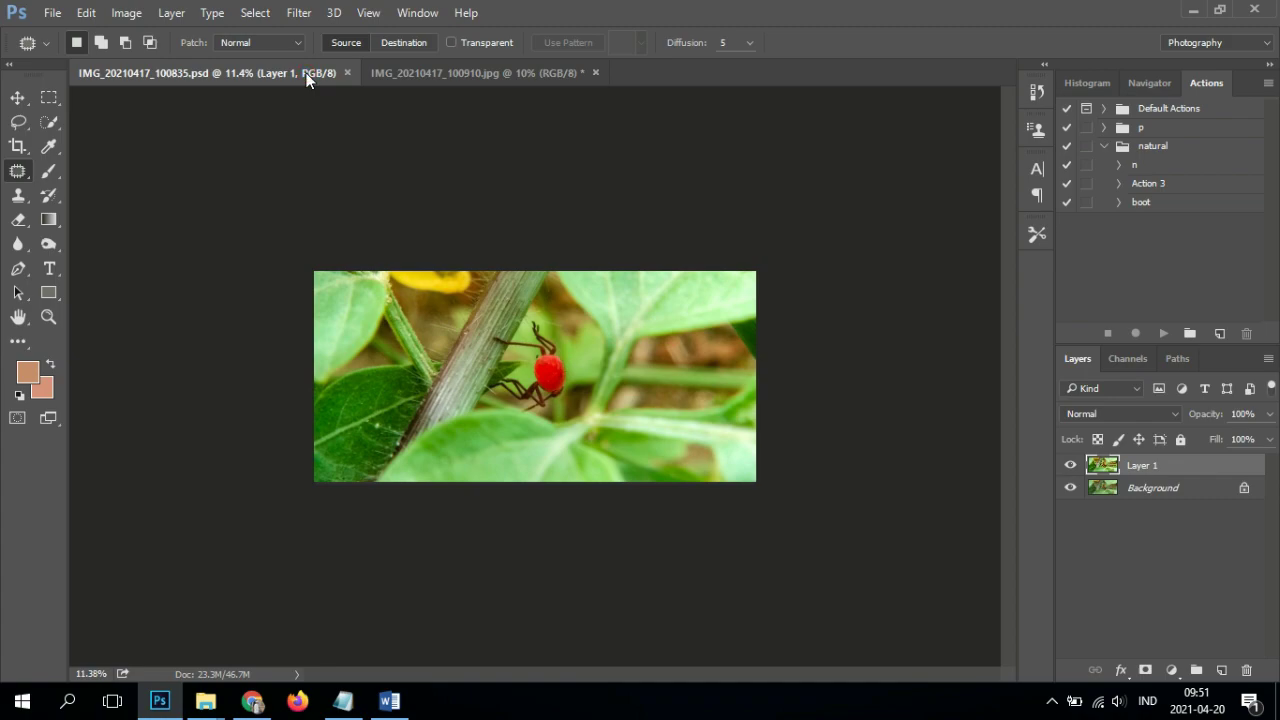
key("ctrl+shift+s")
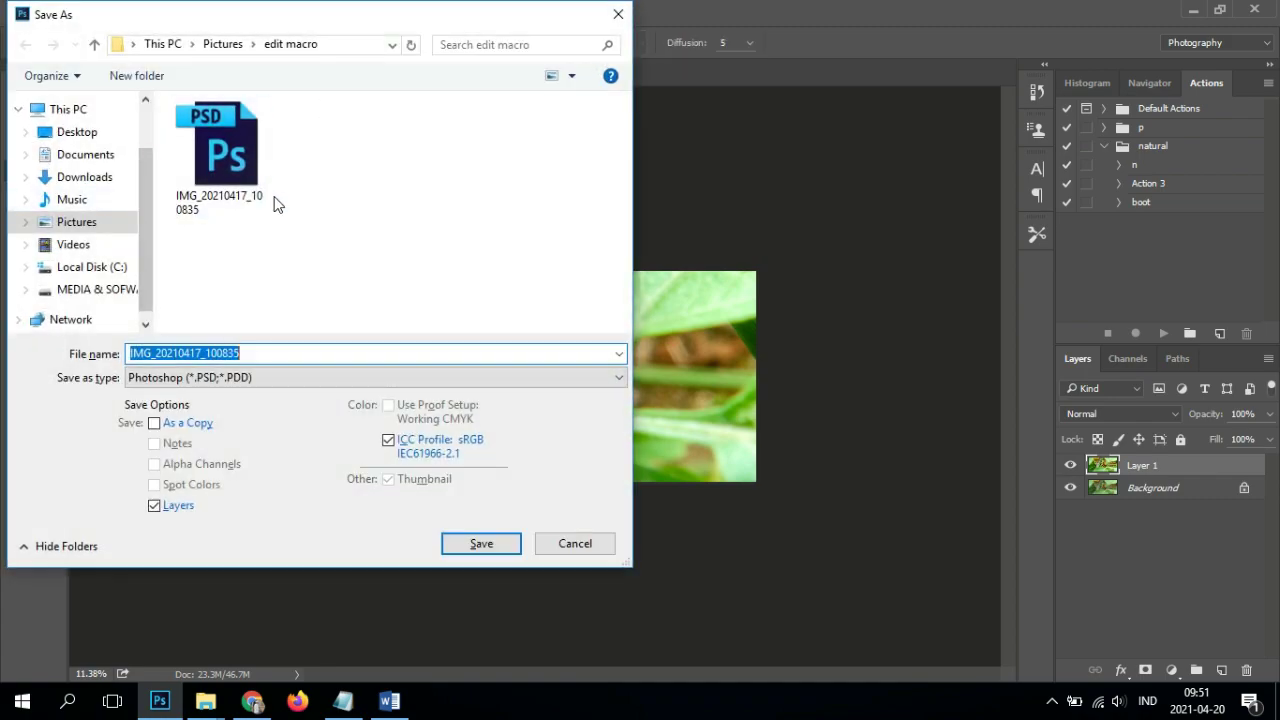
left_click(341, 378)
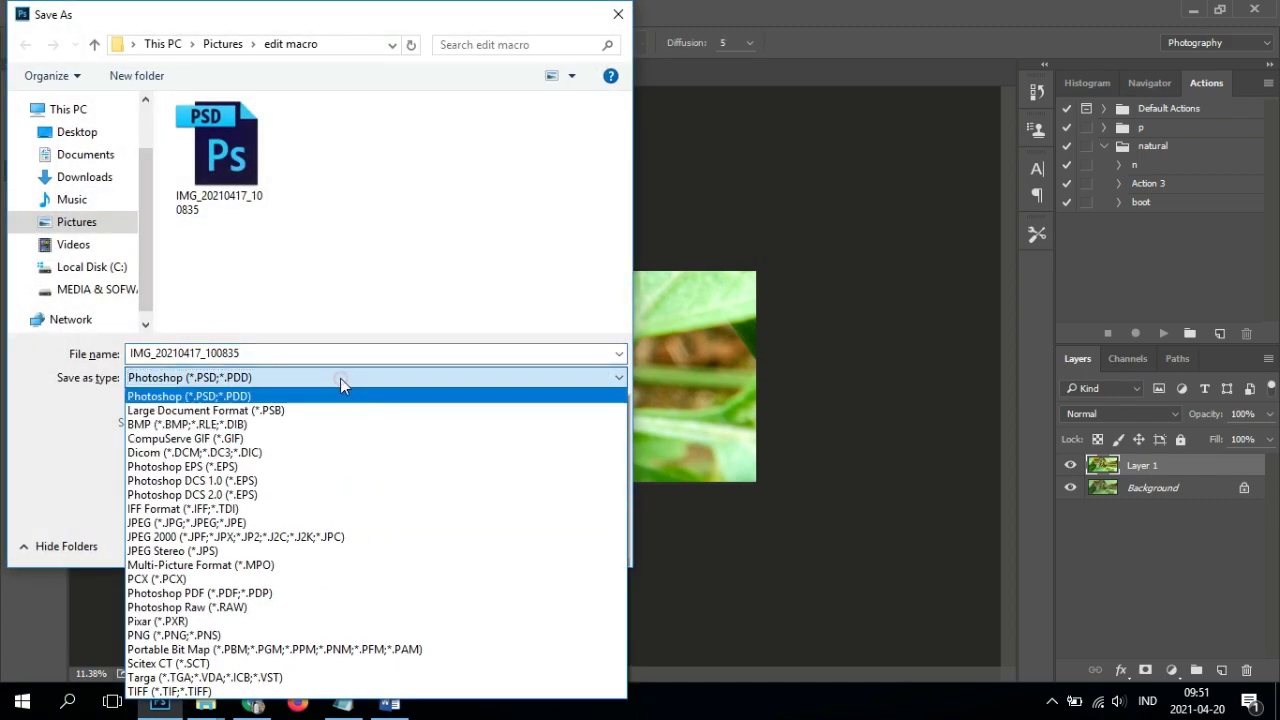
key("j")
left_click(341, 385)
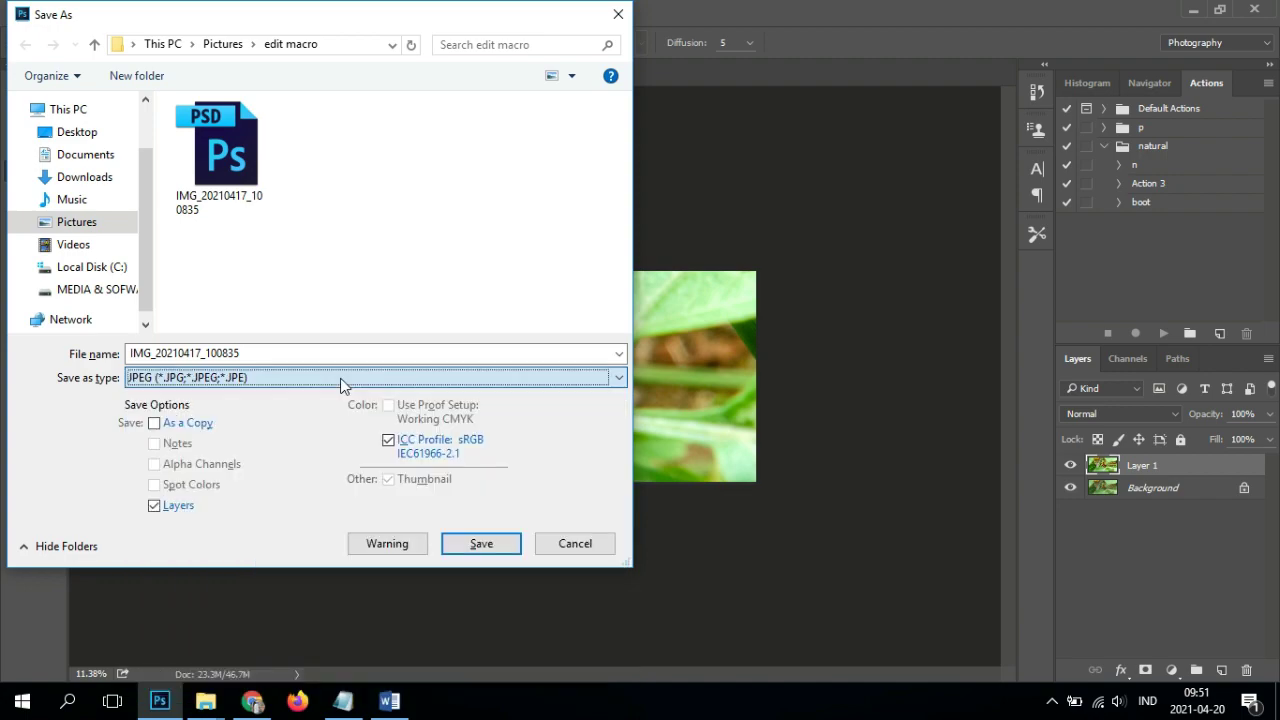
Step: Save it into edit macro at Quality 9, then close the 100835 document
left_click(472, 535)
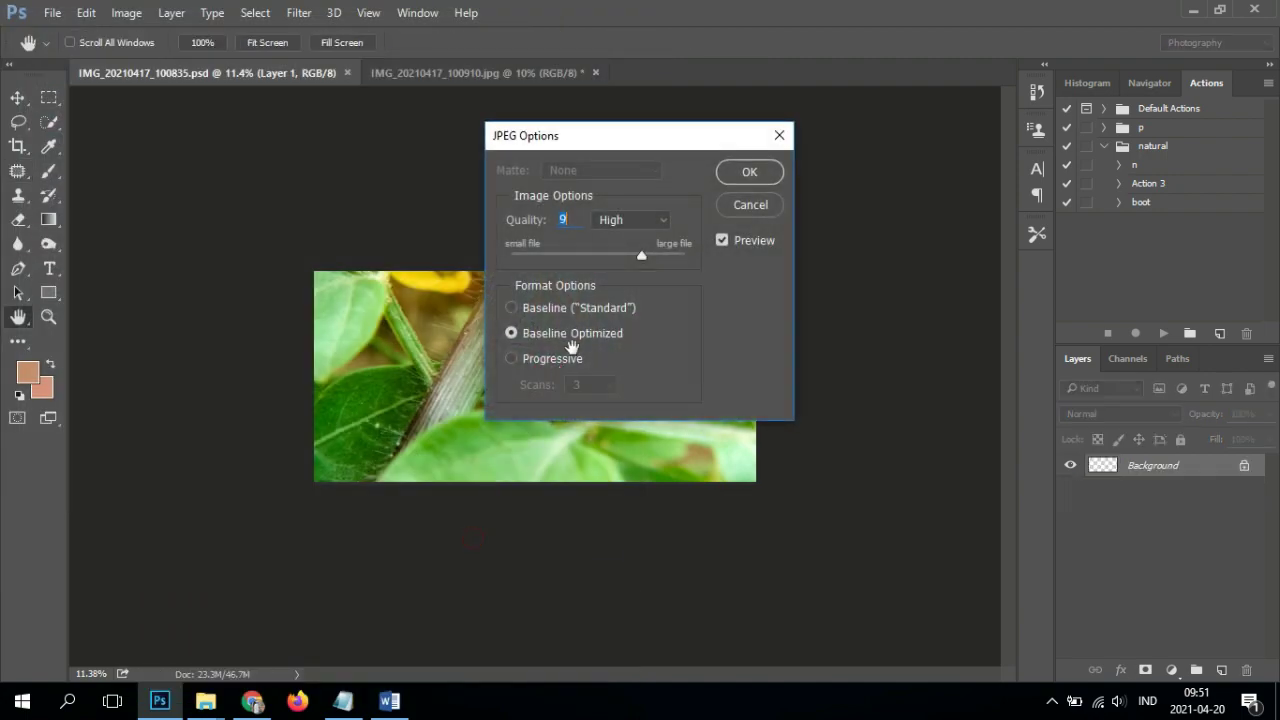
left_click(749, 173)
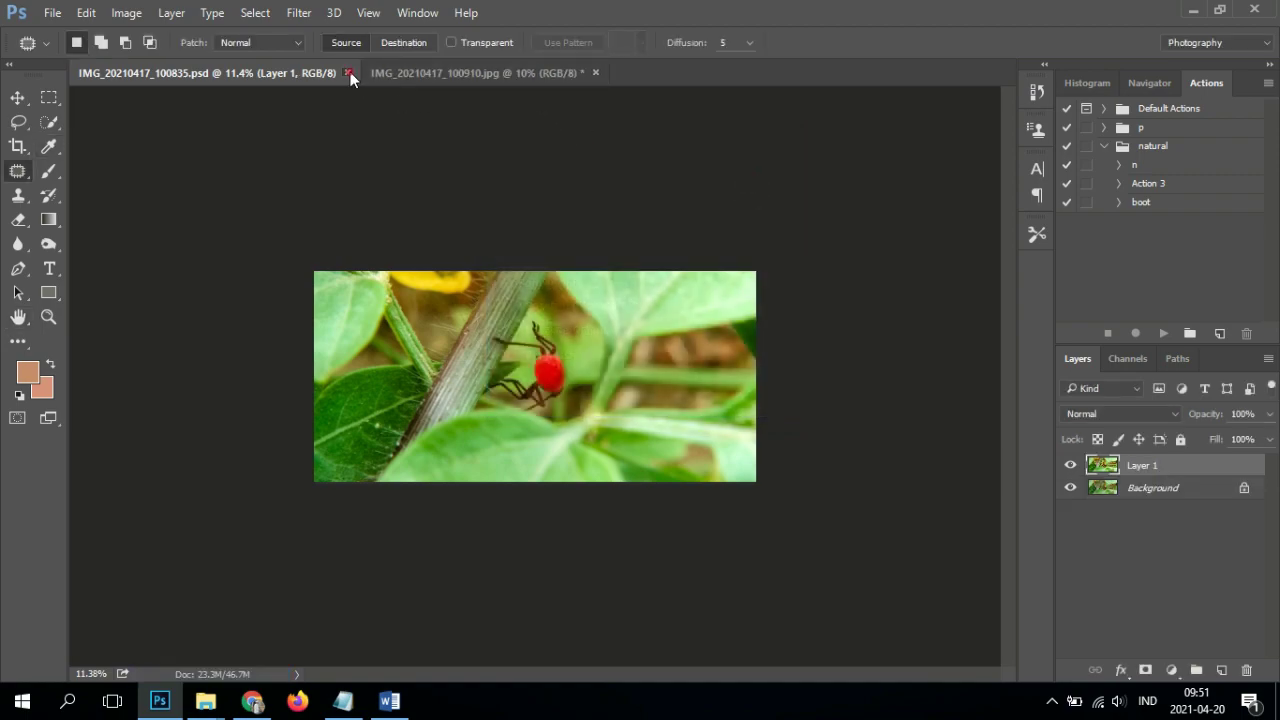
left_click(348, 73)
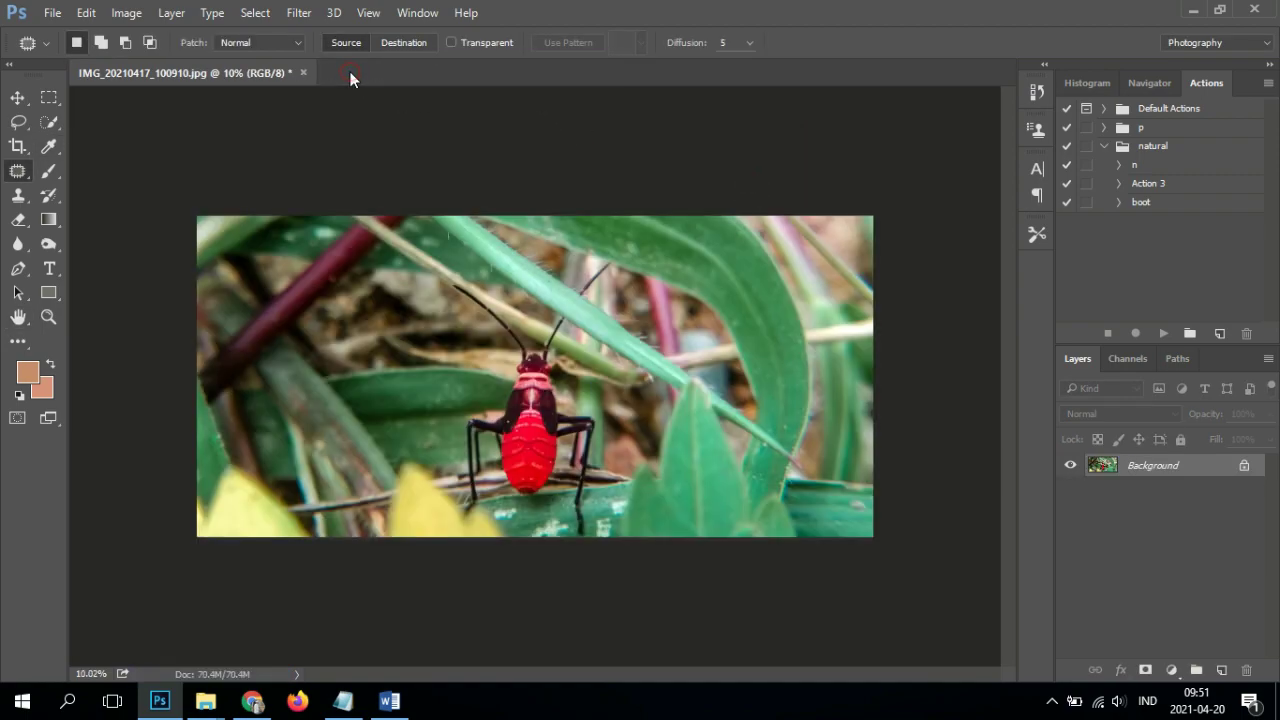
left_click(1051, 701)
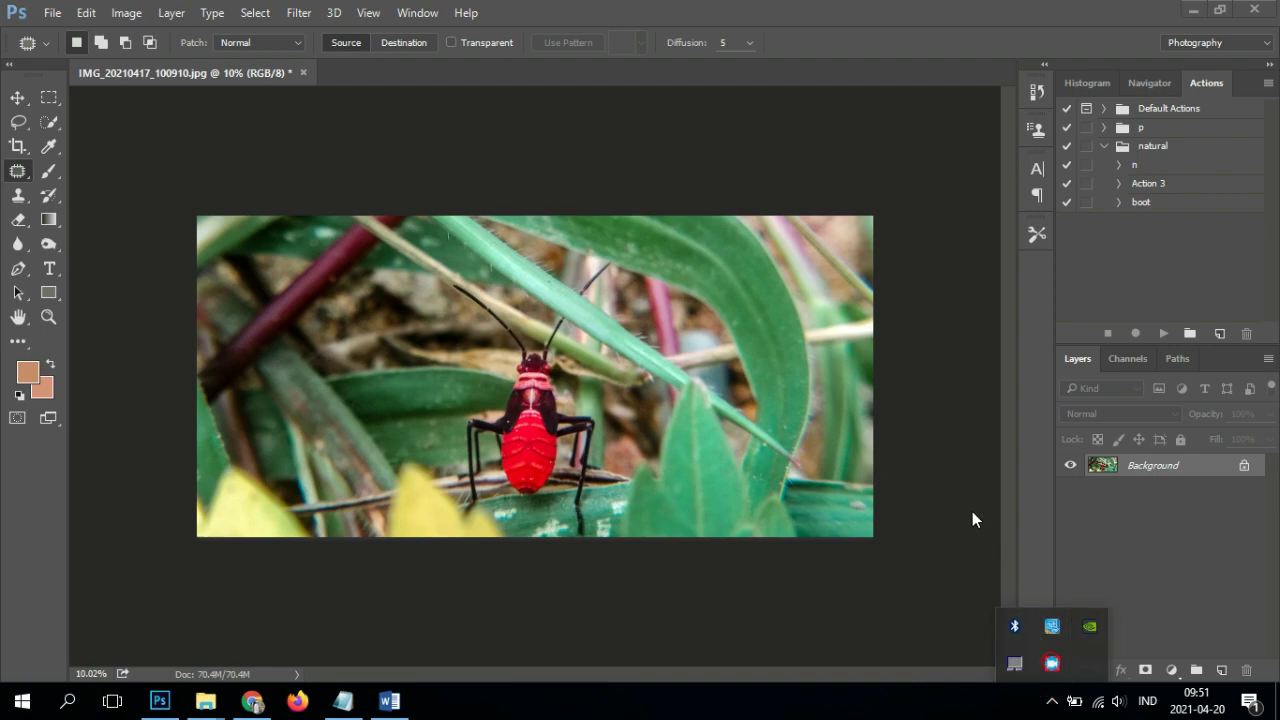